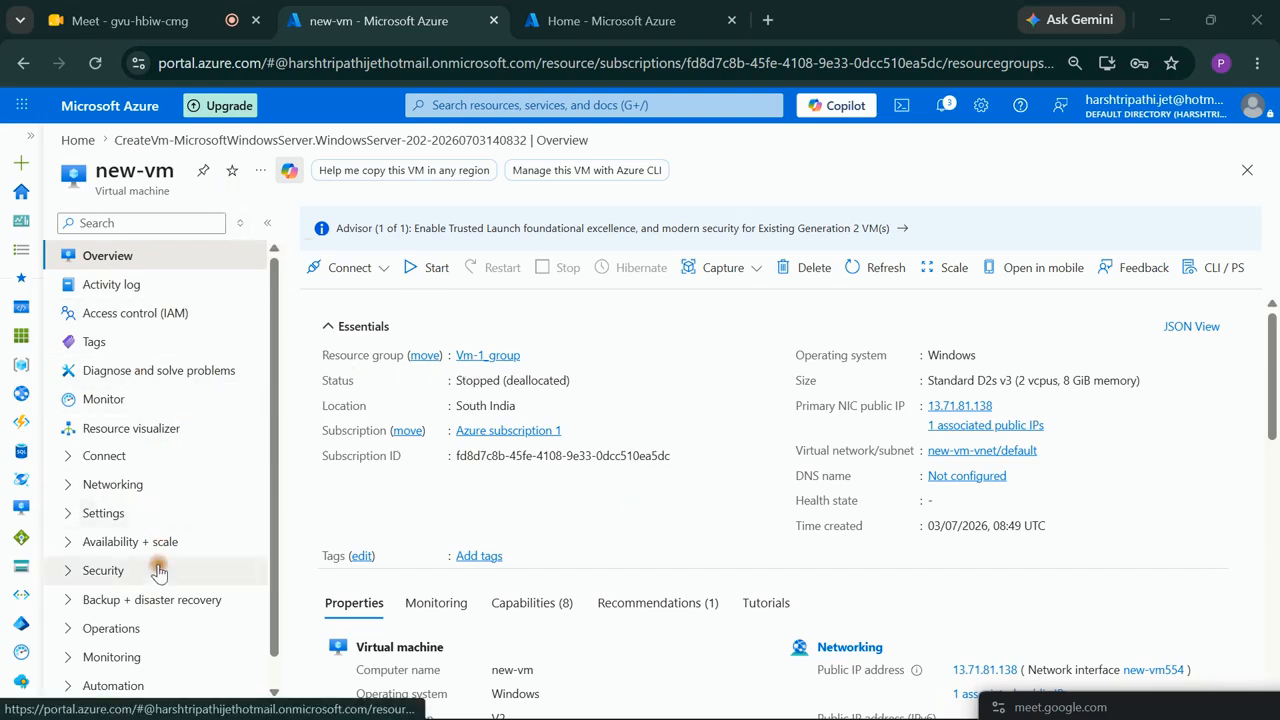
Step: Open the Backup page of the new-vm virtual machine from its backup and disaster recovery section
{"action": "scroll", "coordinate": [158, 570], "scroll_direction": "down", "scroll_amount": 1}
{"action": "left_click", "coordinate": [72, 571]}
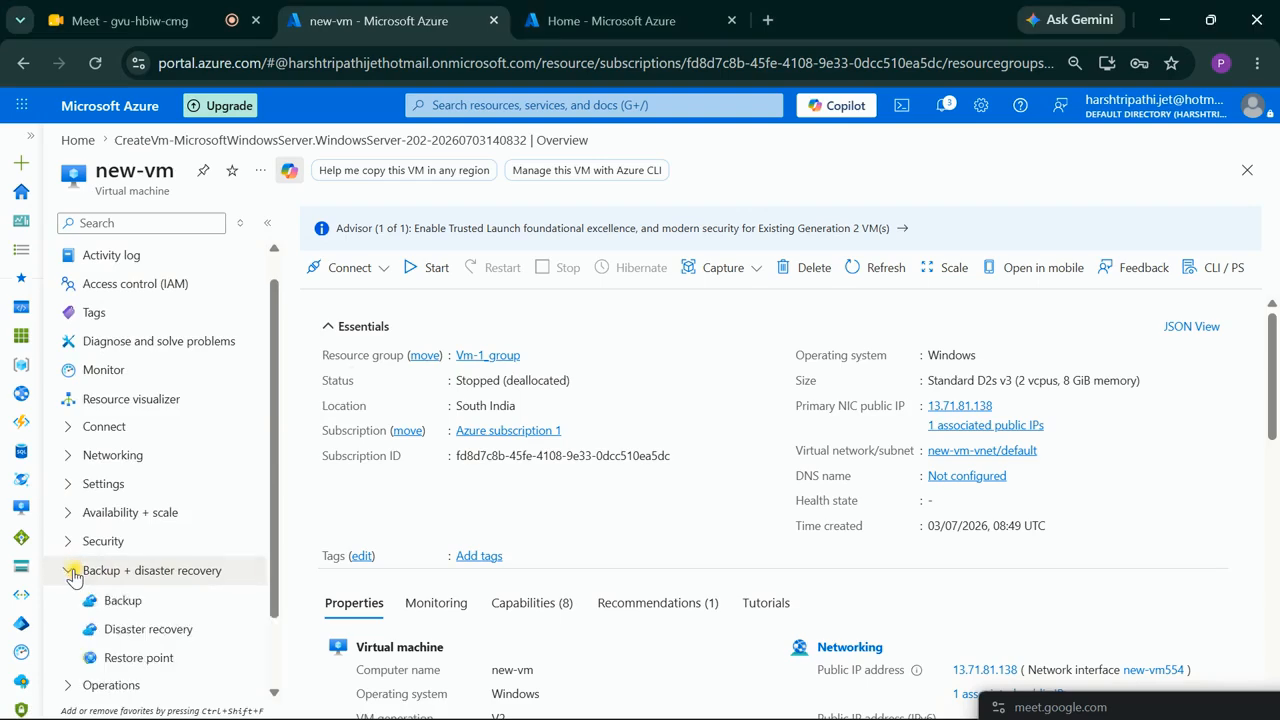
{"action": "left_click", "coordinate": [140, 606]}
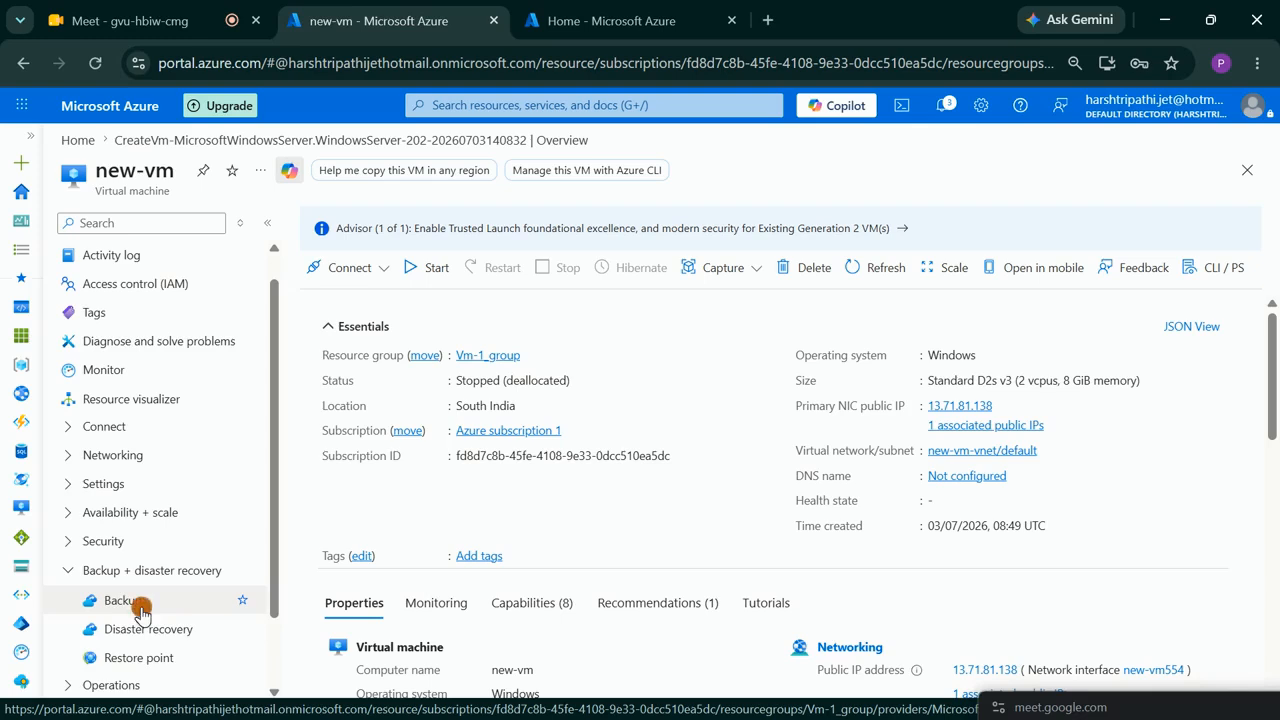
{"action": "left_click", "coordinate": [140, 608]}
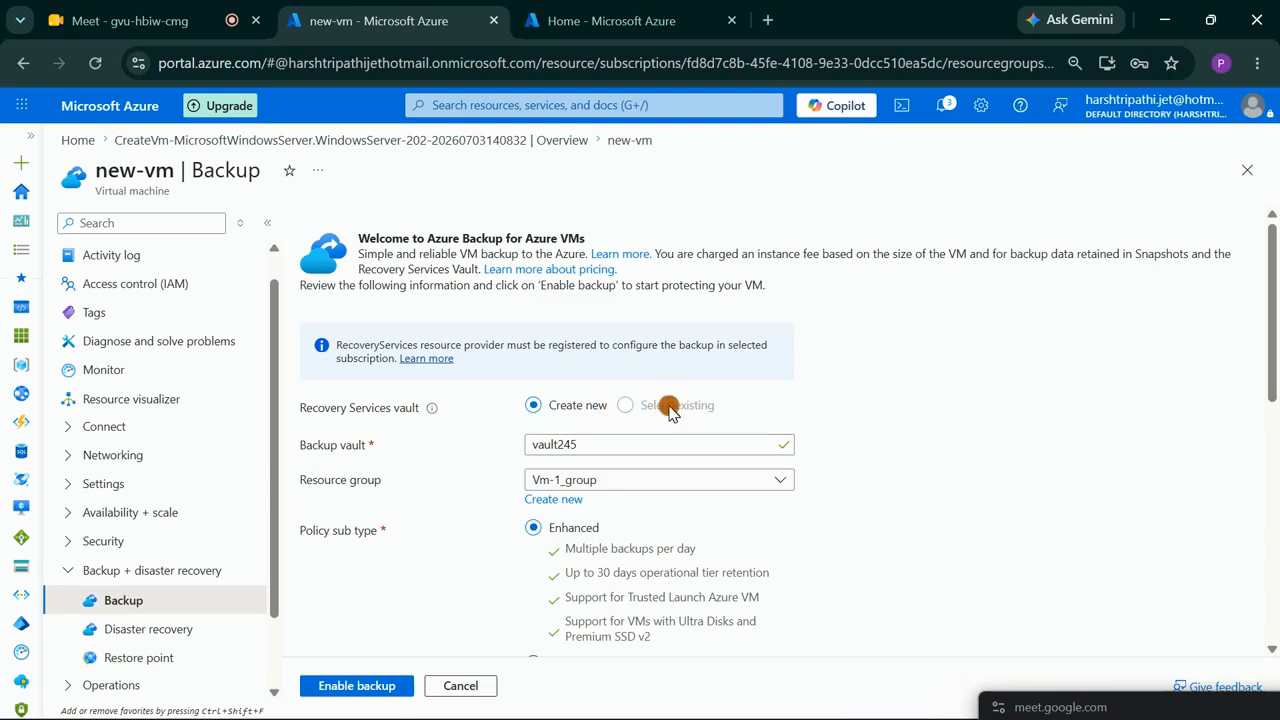
Step: Choose Vm-1_group as the resource group for the new backup vault
{"action": "scroll", "coordinate": [643, 334], "scroll_direction": "down", "scroll_amount": 2}
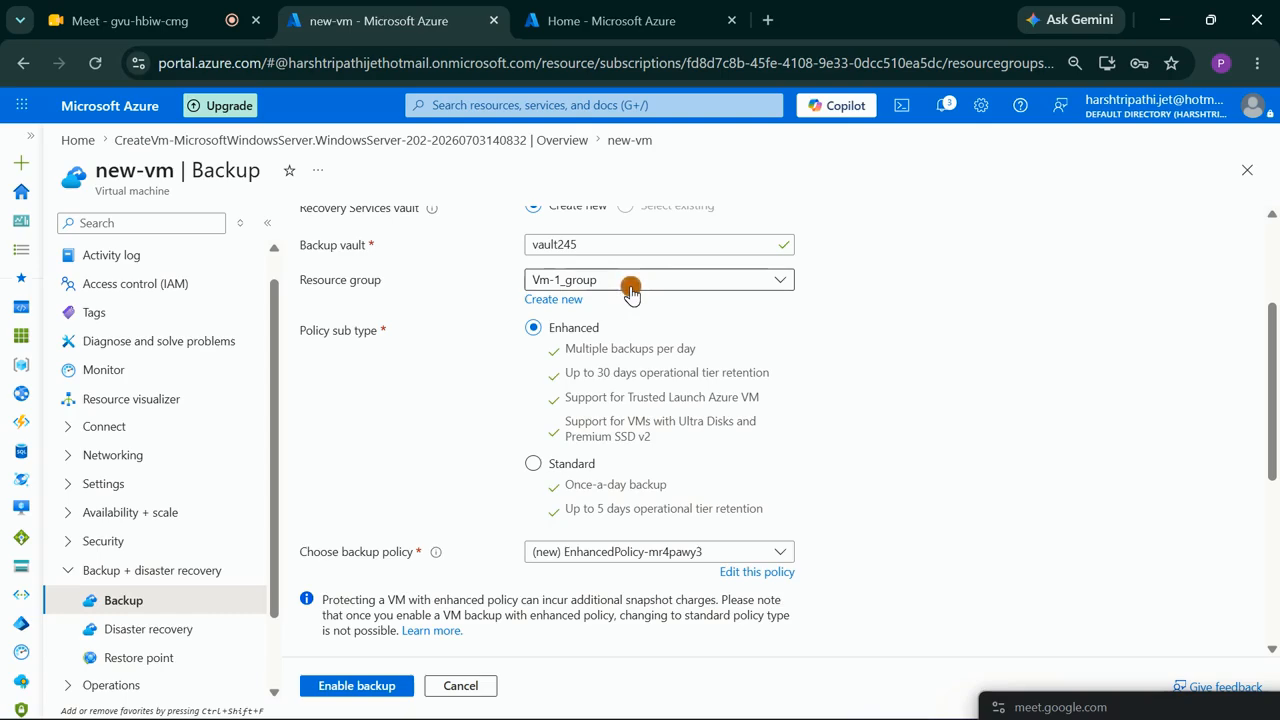
{"action": "left_click", "coordinate": [631, 290]}
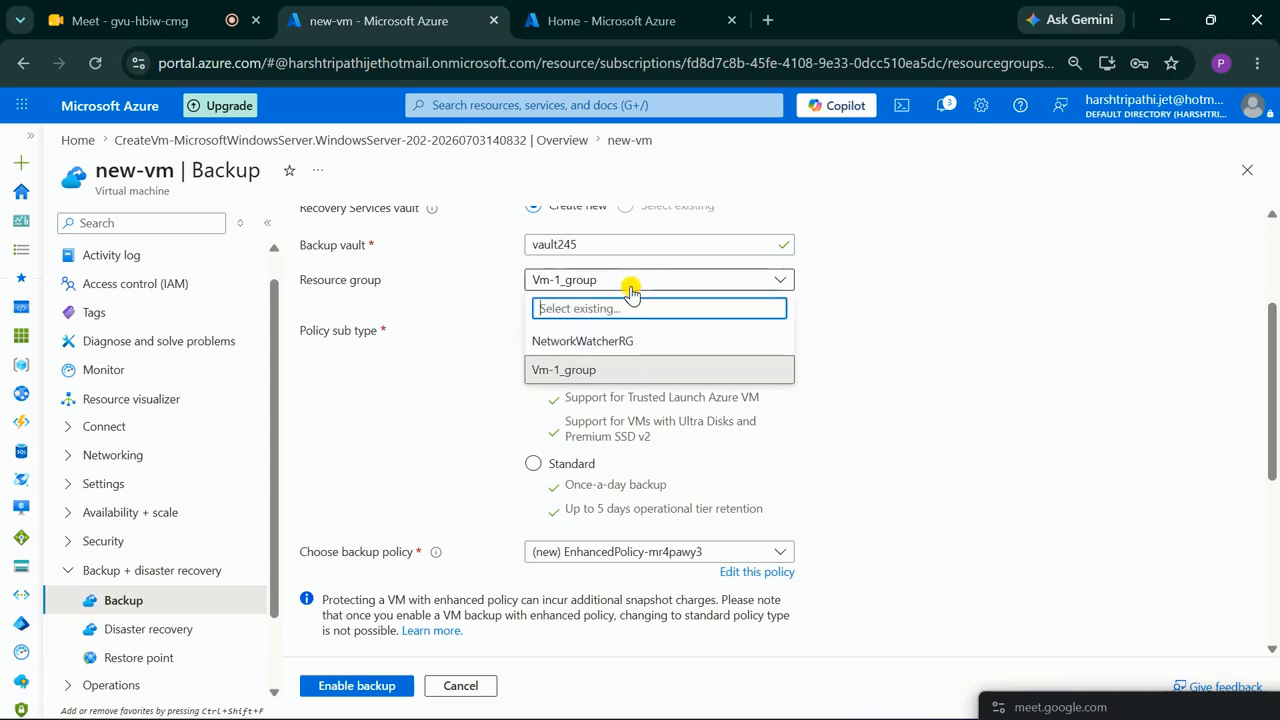
{"action": "left_click", "coordinate": [598, 368]}
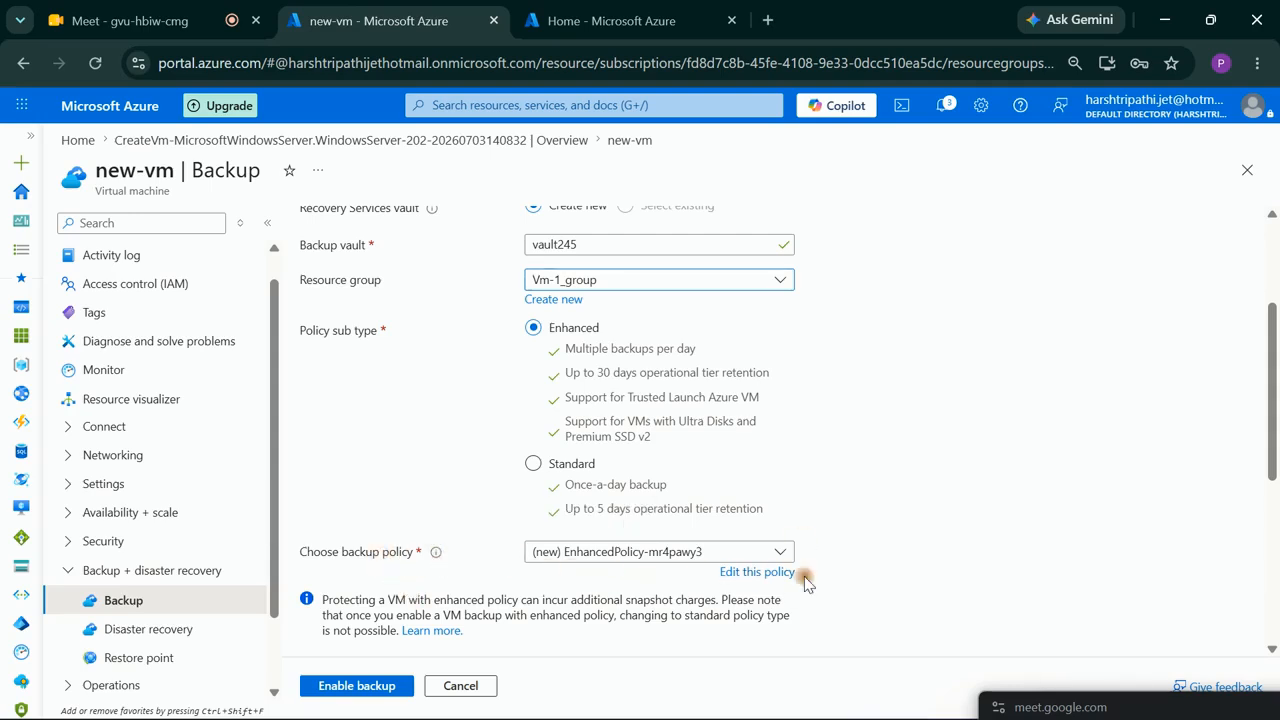
Step: Open the new enhanced backup policy for editing and set its hourly backup start time to 10:00
{"action": "left_click", "coordinate": [771, 572]}
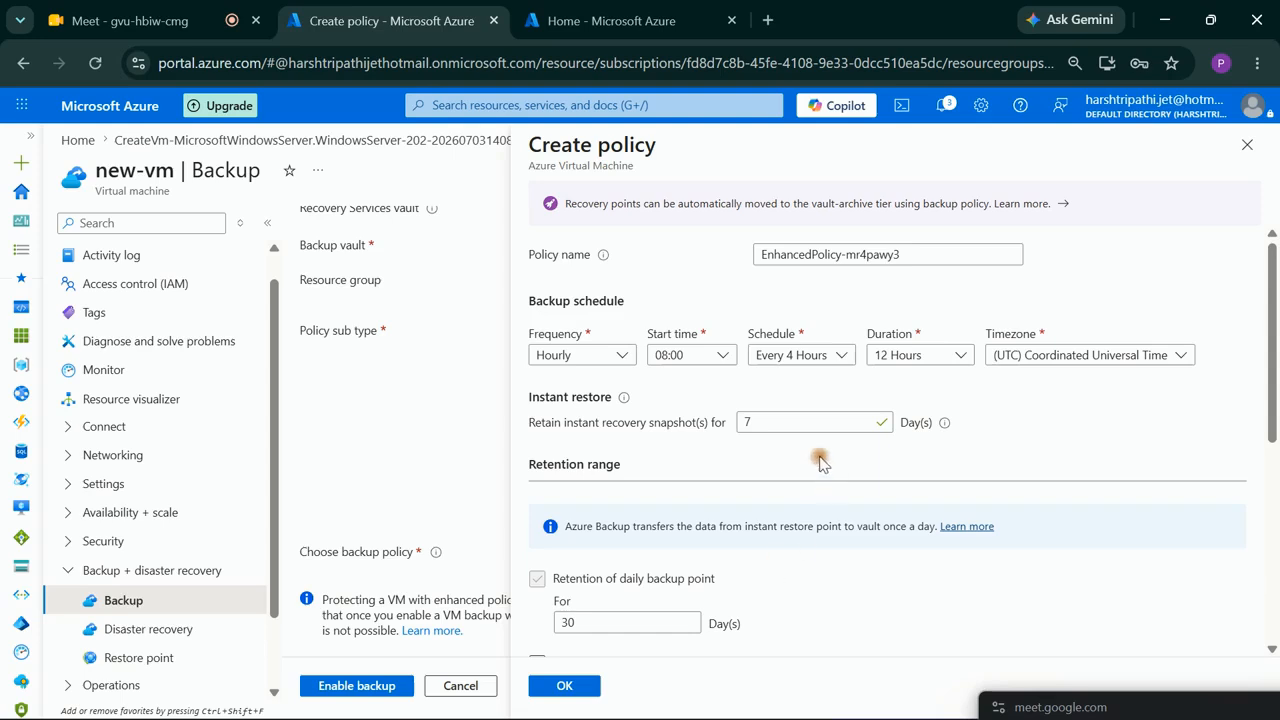
{"action": "left_click", "coordinate": [864, 252]}
{"action": "left_click_drag", "start_coordinate": [920, 253], "coordinate": [733, 255]}
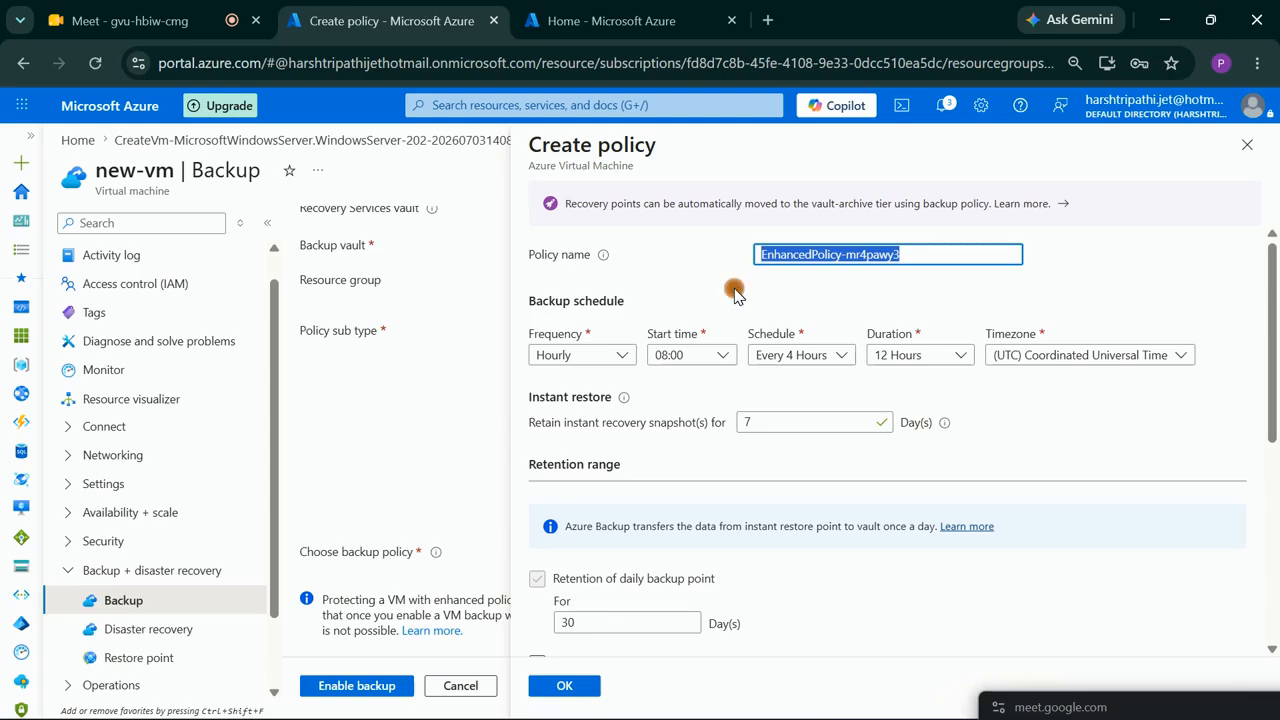
{"action": "left_click", "coordinate": [689, 298]}
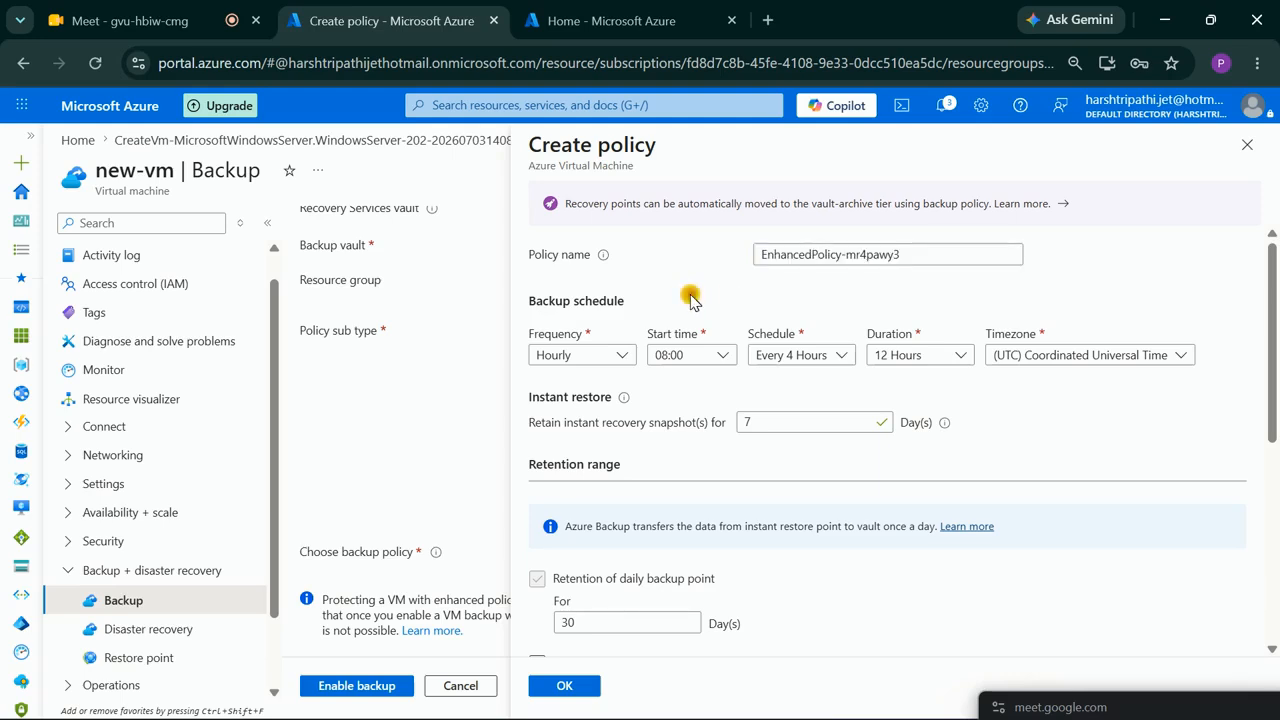
{"action": "left_click", "coordinate": [626, 358]}
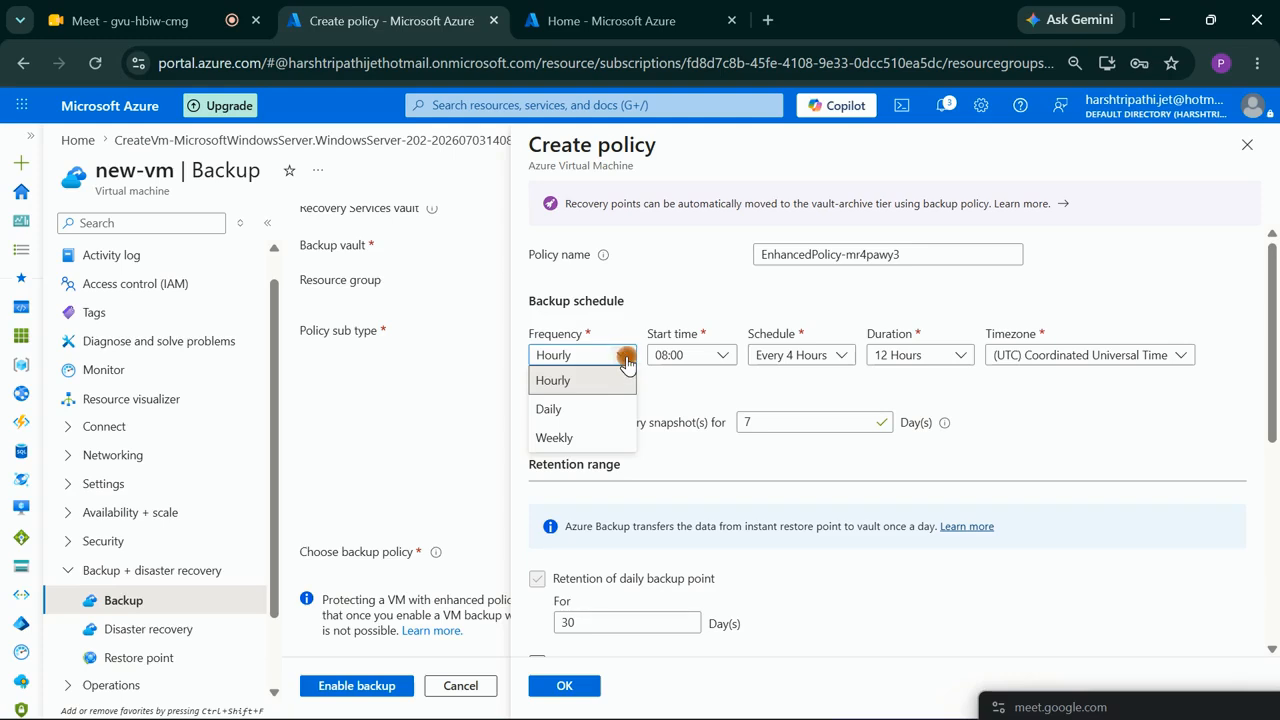
{"action": "left_click", "coordinate": [712, 318]}
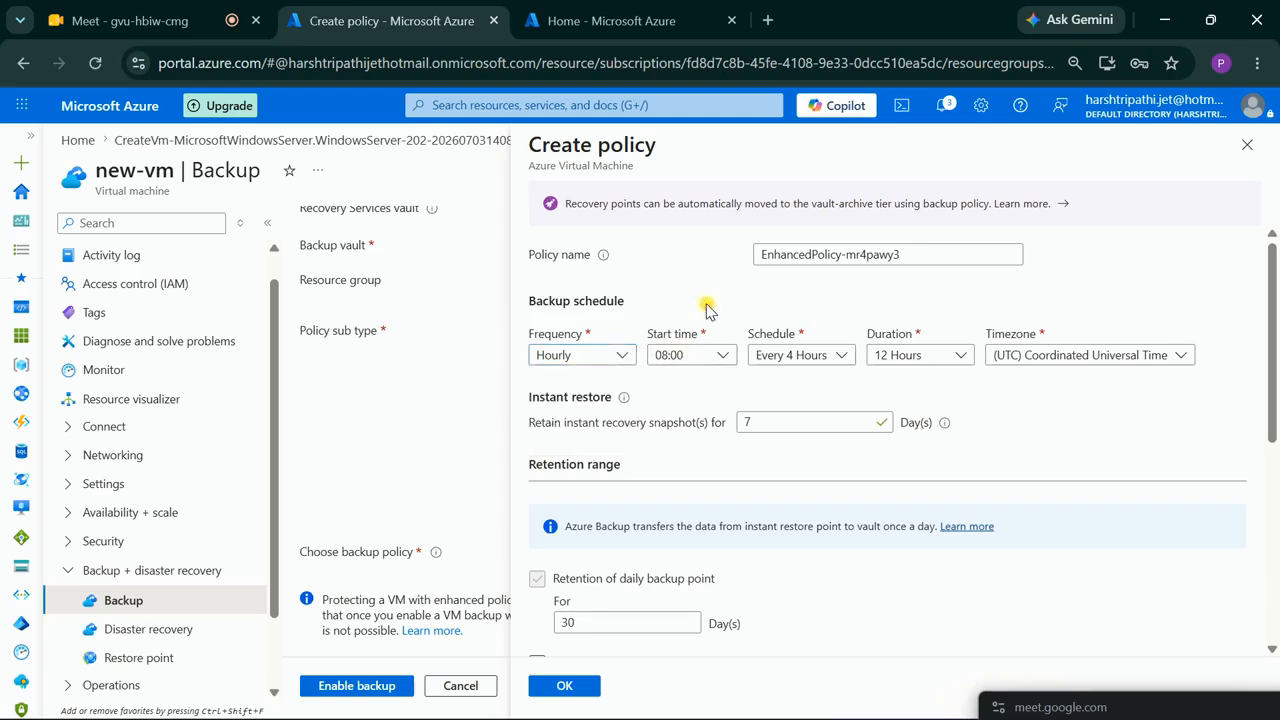
{"action": "left_click", "coordinate": [713, 359]}
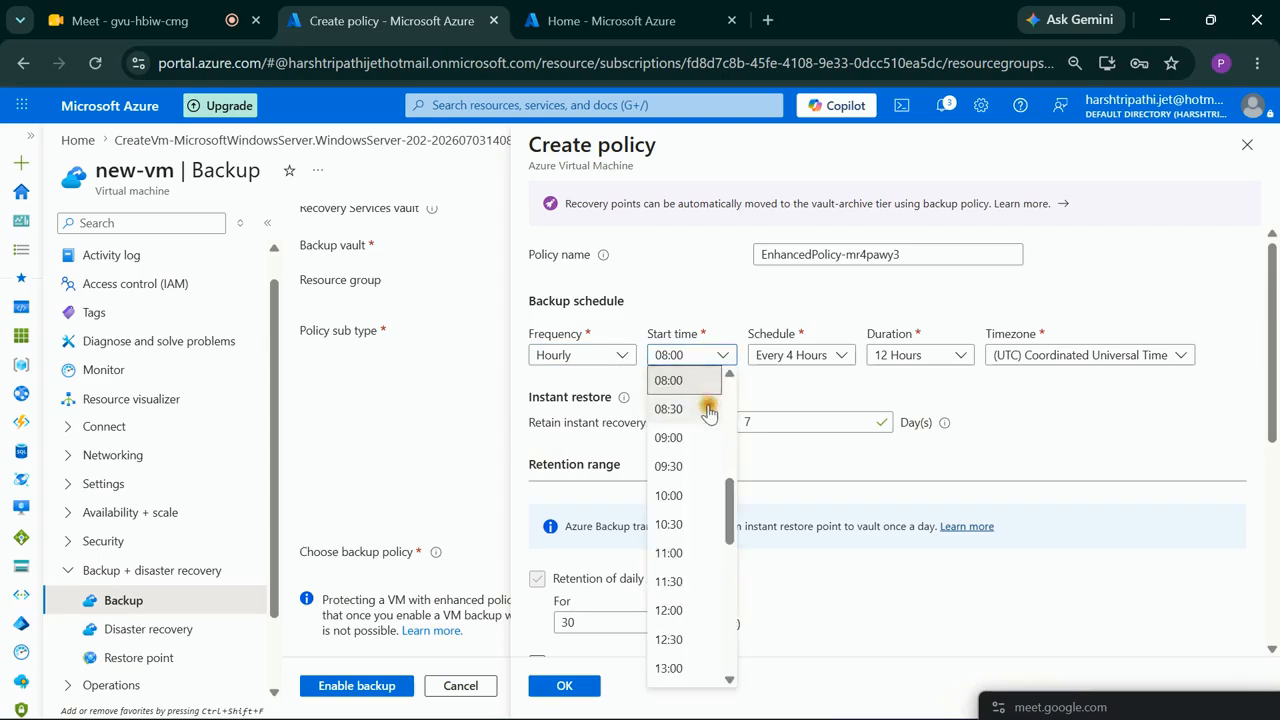
{"action": "left_click", "coordinate": [680, 497]}
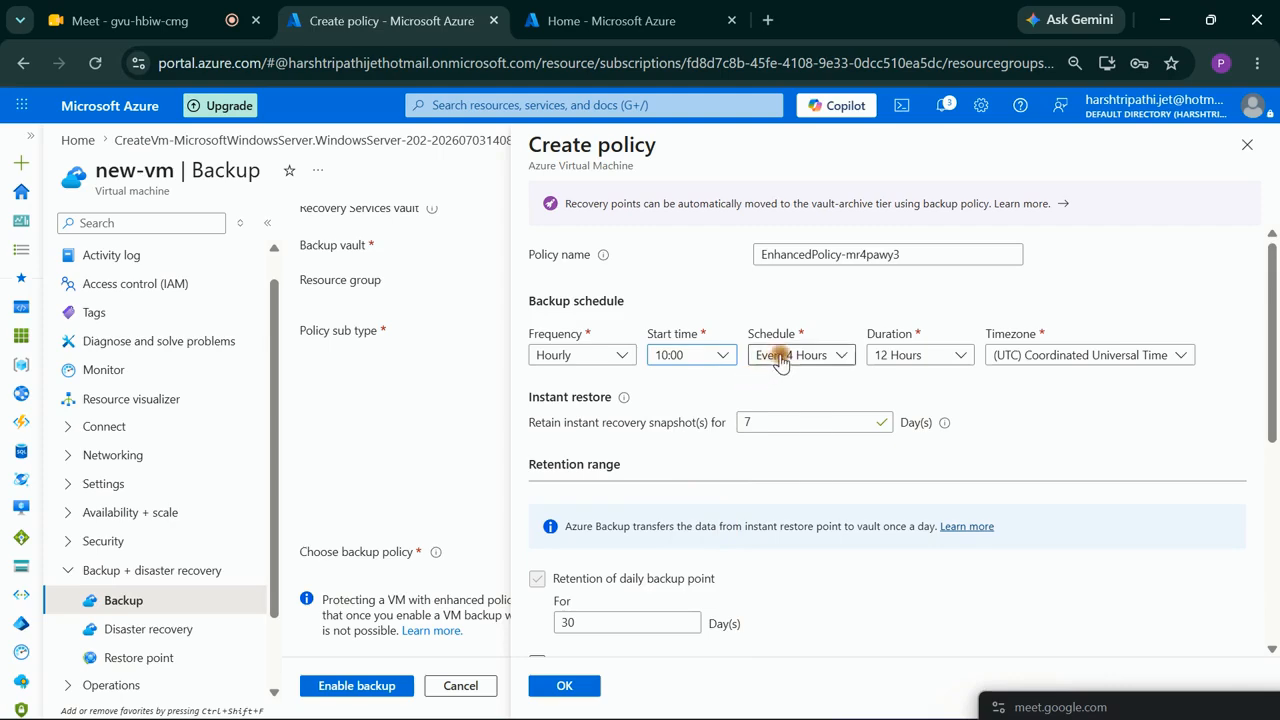
Step: Look through the available schedule intervals and durations for the policy's hourly backup
{"action": "left_click", "coordinate": [779, 358]}
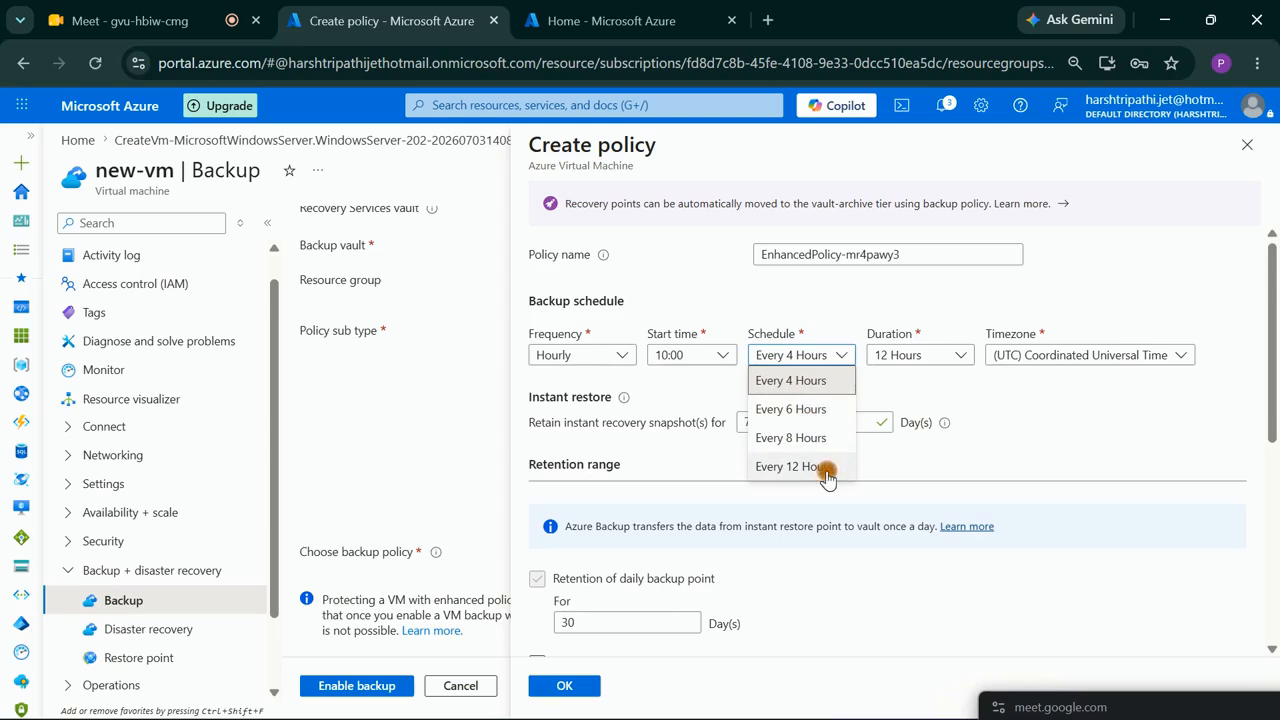
{"action": "mouse_move", "coordinate": [686, 700]}
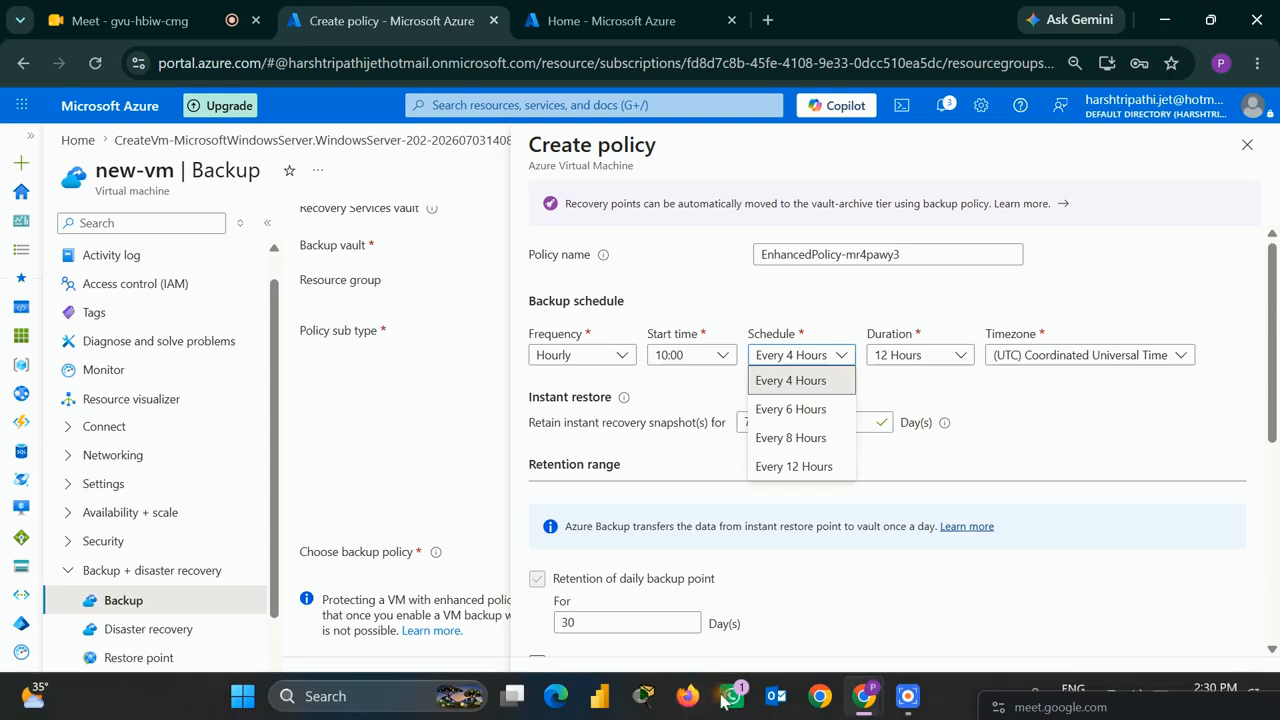
{"action": "left_click", "coordinate": [1146, 456]}
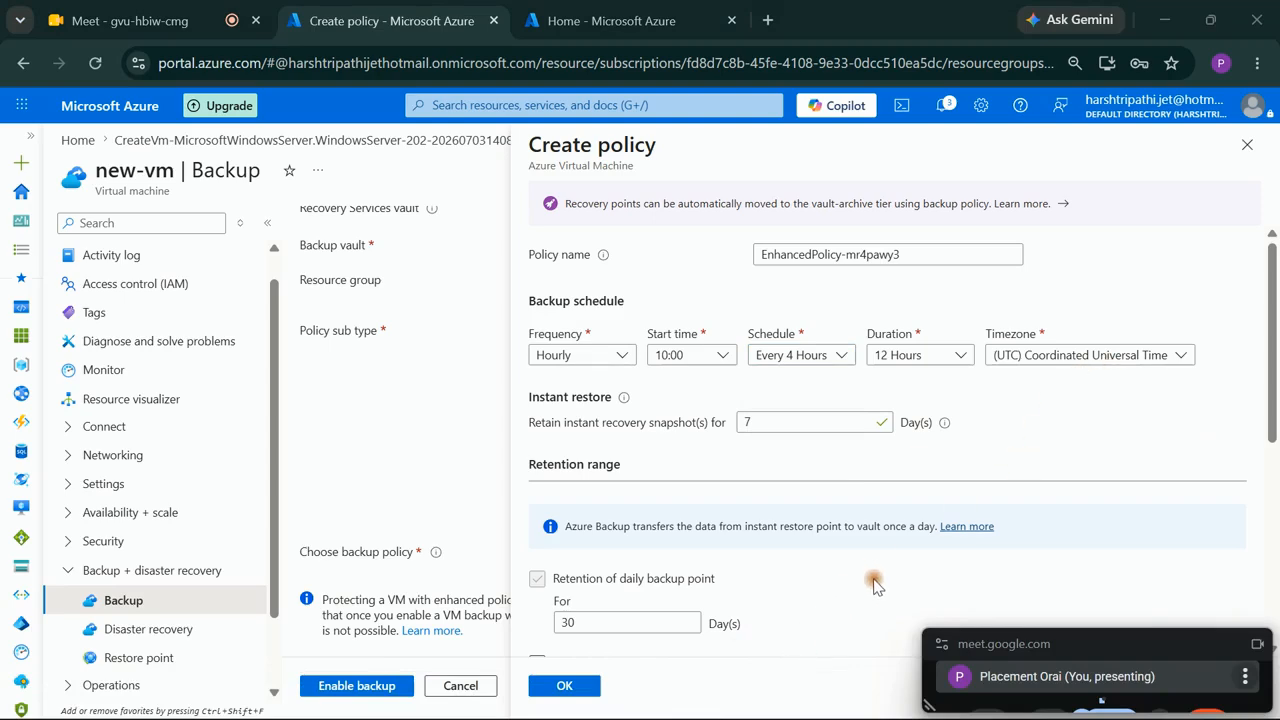
{"action": "left_click", "coordinate": [811, 357]}
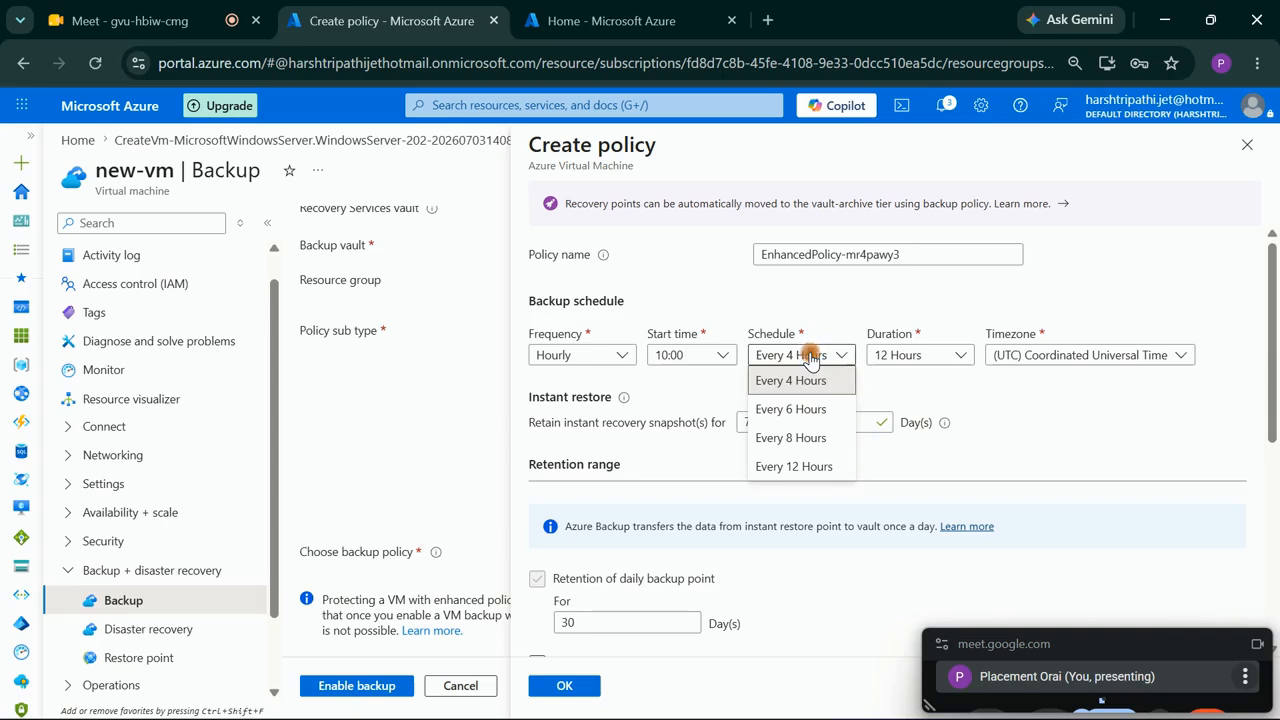
{"action": "left_click", "coordinate": [922, 356]}
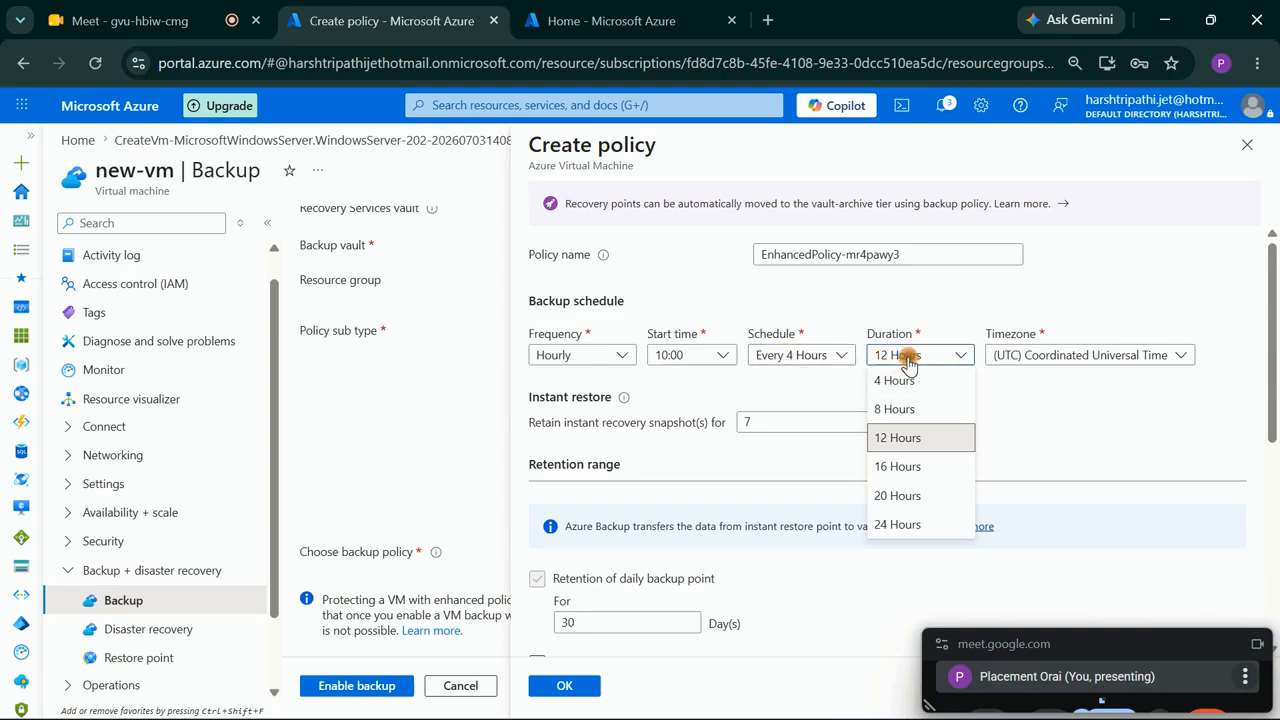
Step: Set the backup schedule's timezone to (UTC+05:30) Chennai, Kolkata, Mumbai, New Delhi
{"action": "left_click", "coordinate": [1095, 357]}
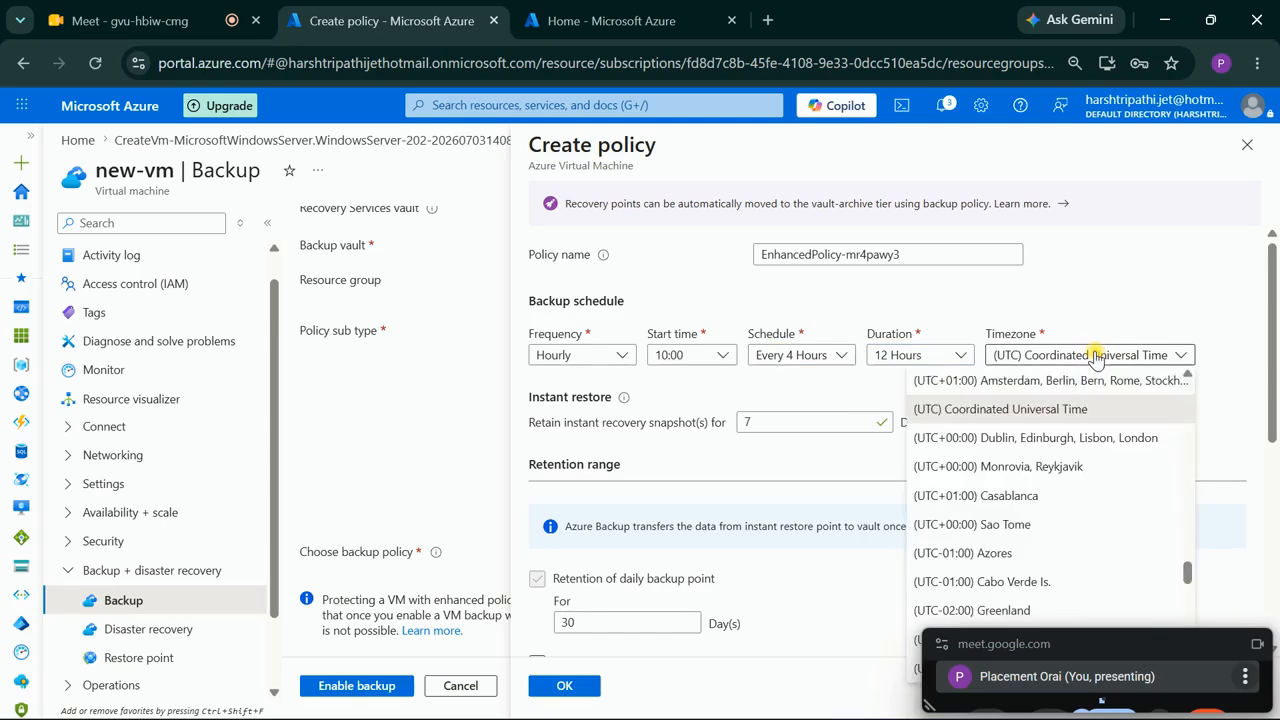
{"action": "scroll", "coordinate": [975, 560], "scroll_direction": "down", "scroll_amount": 3}
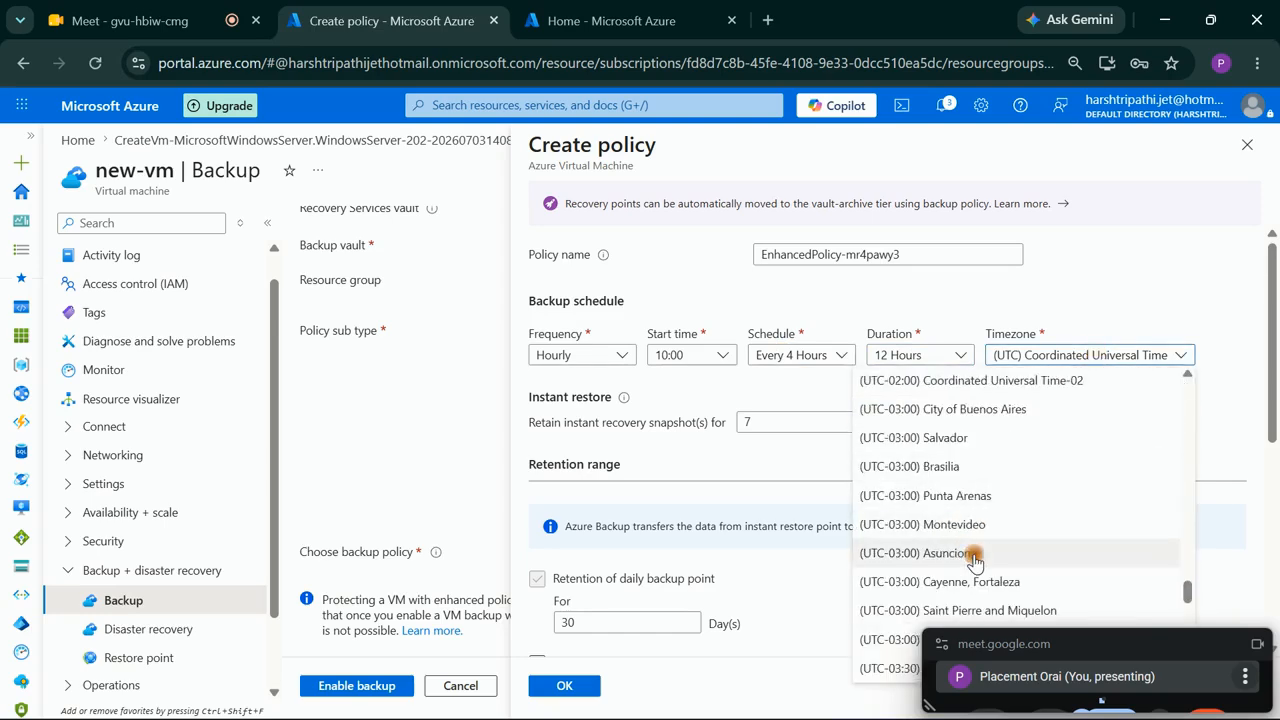
{"action": "scroll", "coordinate": [975, 560], "scroll_direction": "down", "scroll_amount": 2}
{"action": "scroll", "coordinate": [977, 560], "scroll_direction": "down", "scroll_amount": 5}
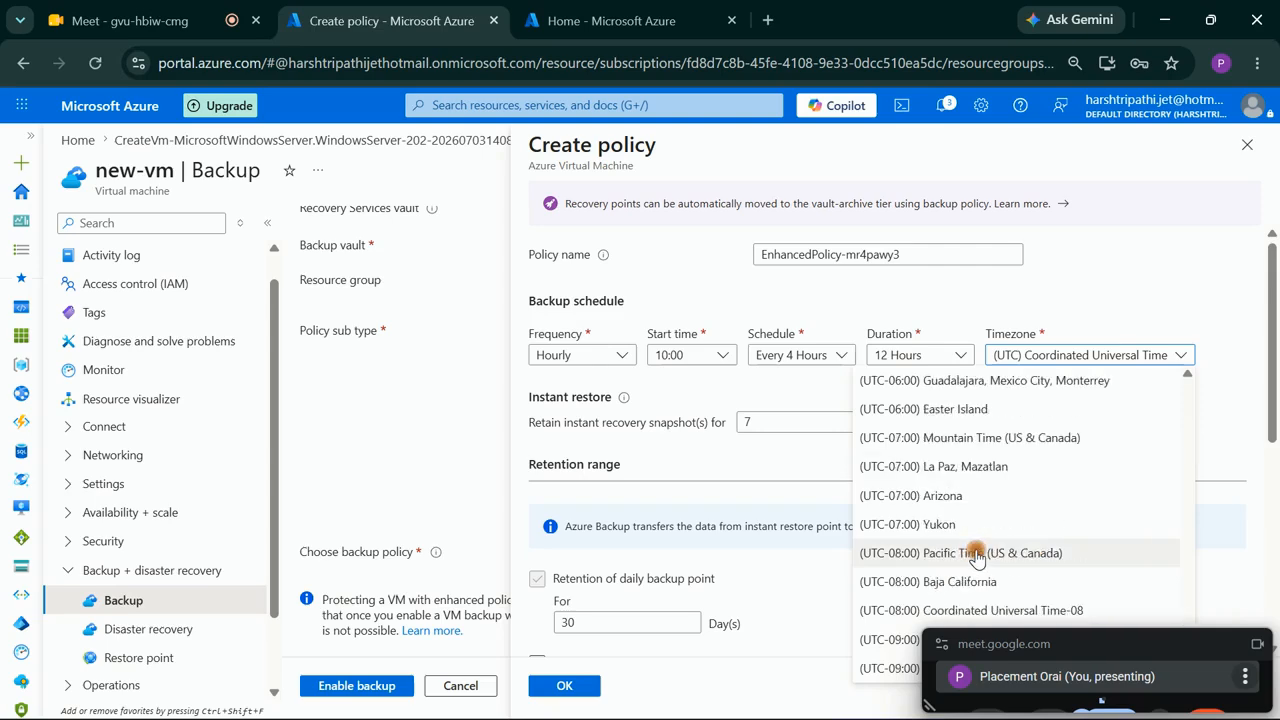
{"action": "scroll", "coordinate": [977, 558], "scroll_direction": "down", "scroll_amount": 1}
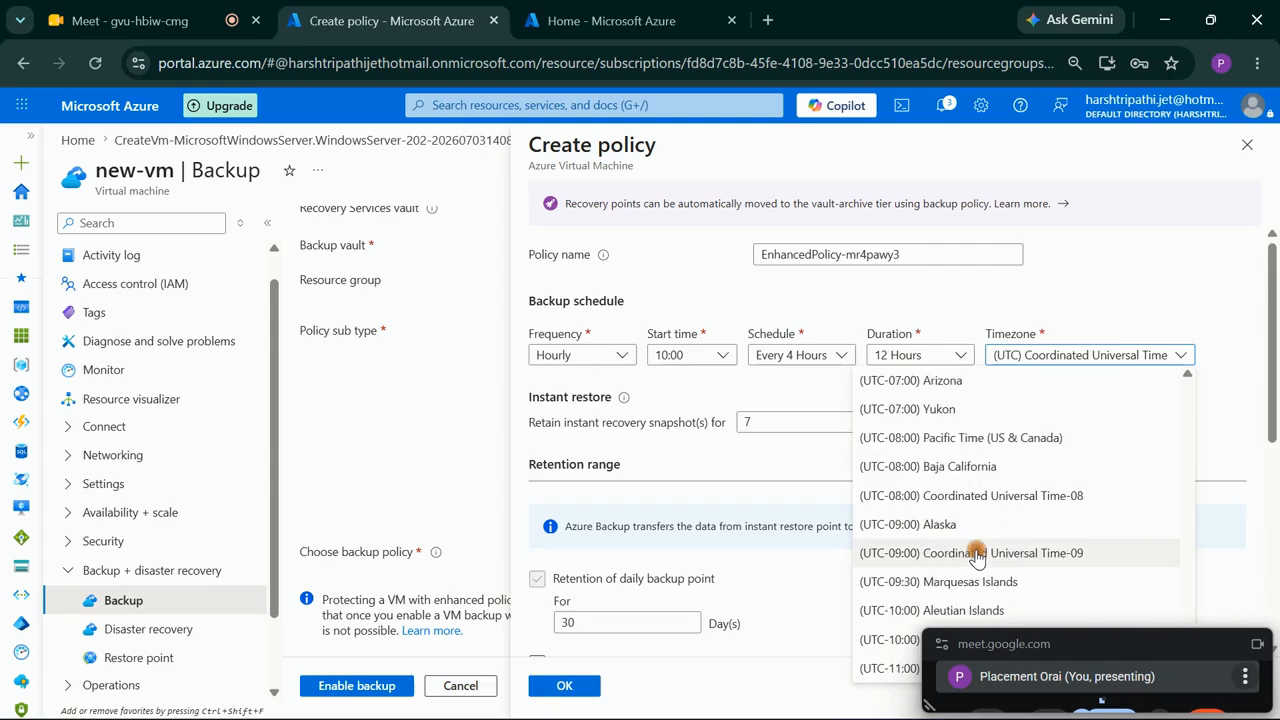
{"action": "scroll", "coordinate": [977, 558], "scroll_direction": "up", "scroll_amount": 17}
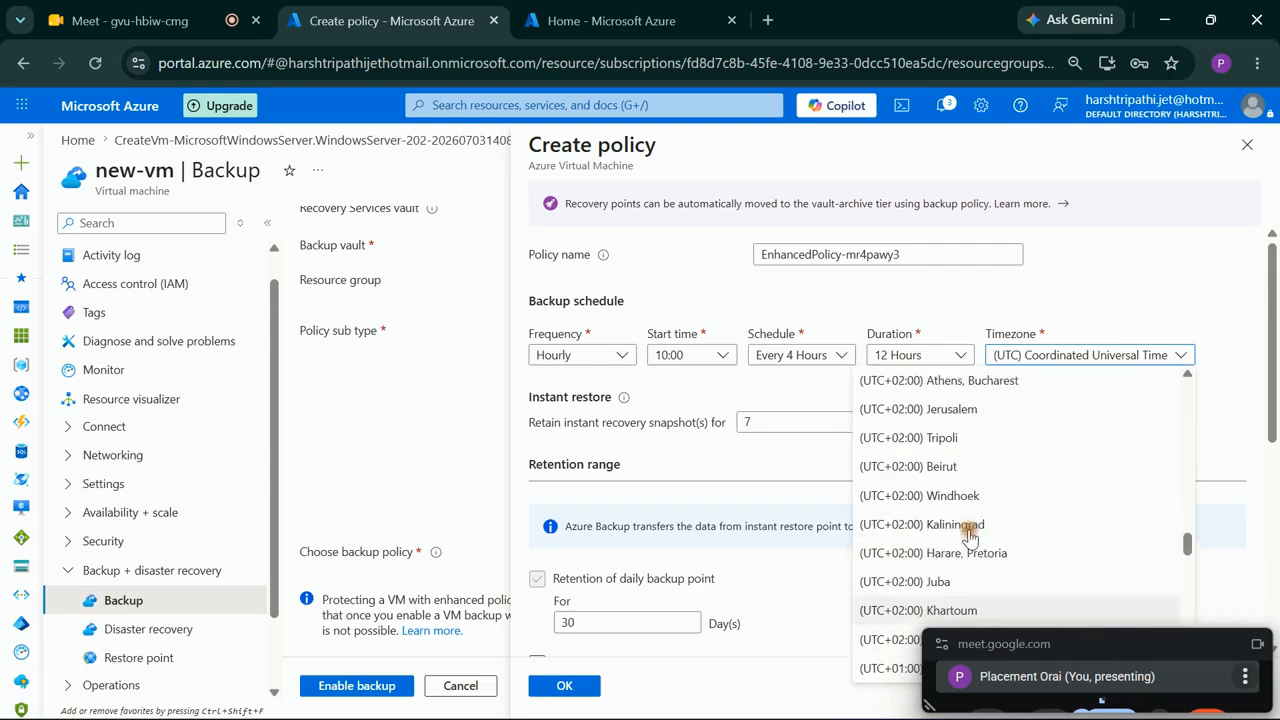
{"action": "scroll", "coordinate": [968, 528], "scroll_direction": "up", "scroll_amount": 7}
{"action": "scroll", "coordinate": [968, 528], "scroll_direction": "down", "scroll_amount": 1}
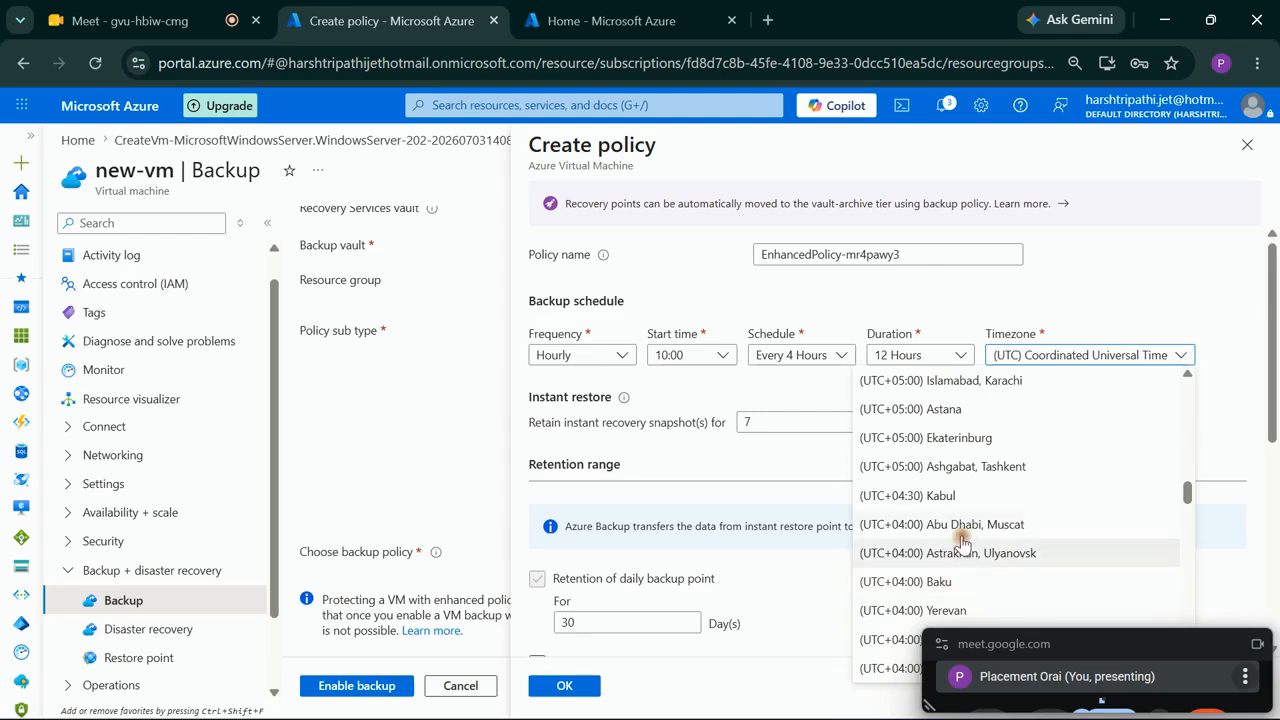
{"action": "scroll", "coordinate": [966, 531], "scroll_direction": "up", "scroll_amount": 3}
{"action": "scroll", "coordinate": [975, 570], "scroll_direction": "down", "scroll_amount": 1}
{"action": "left_click", "coordinate": [978, 496]}
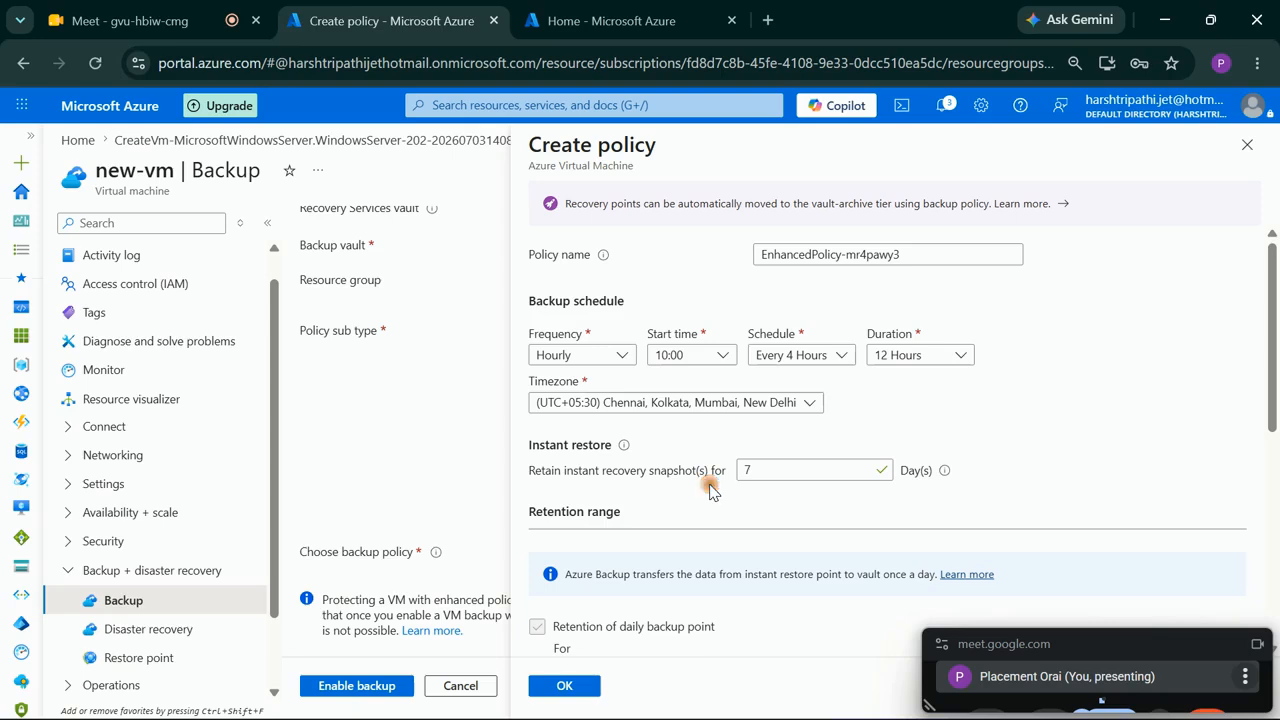
Step: Review the policy's instant restore retention, daily to yearly retention ranges, consistency type and backup resource group settings
{"action": "left_click", "coordinate": [846, 470]}
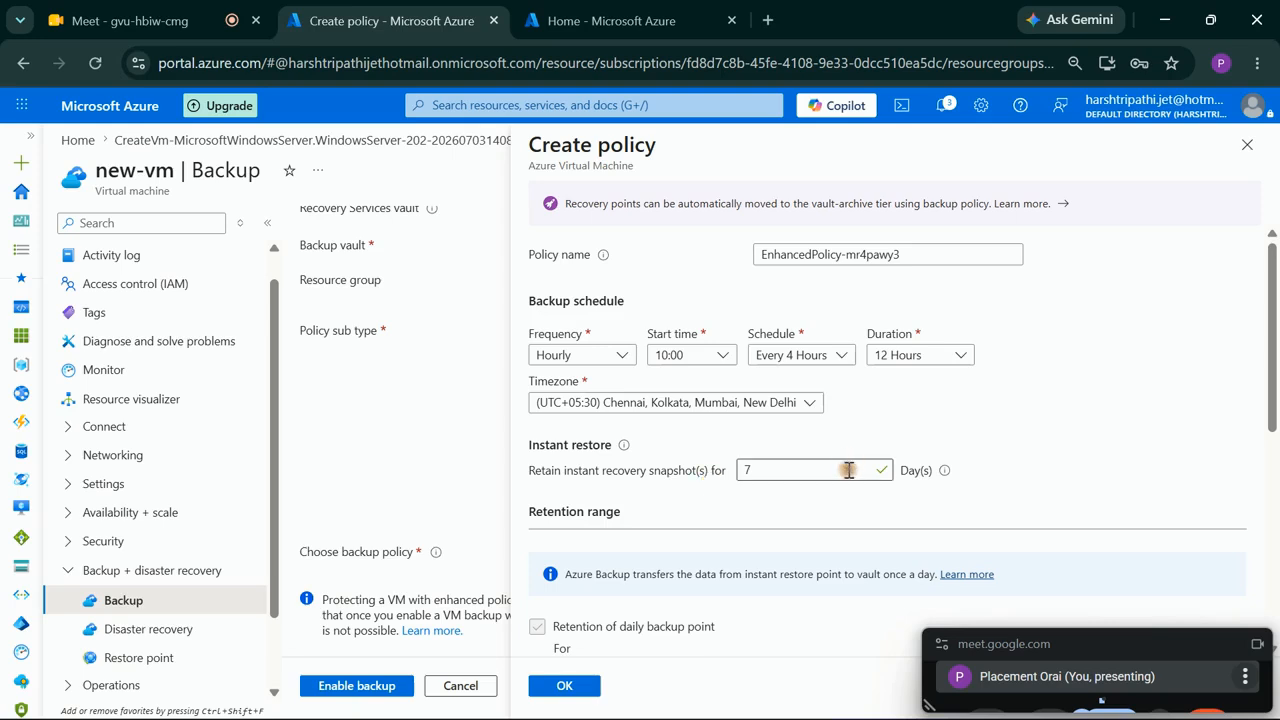
{"action": "left_click", "coordinate": [957, 425]}
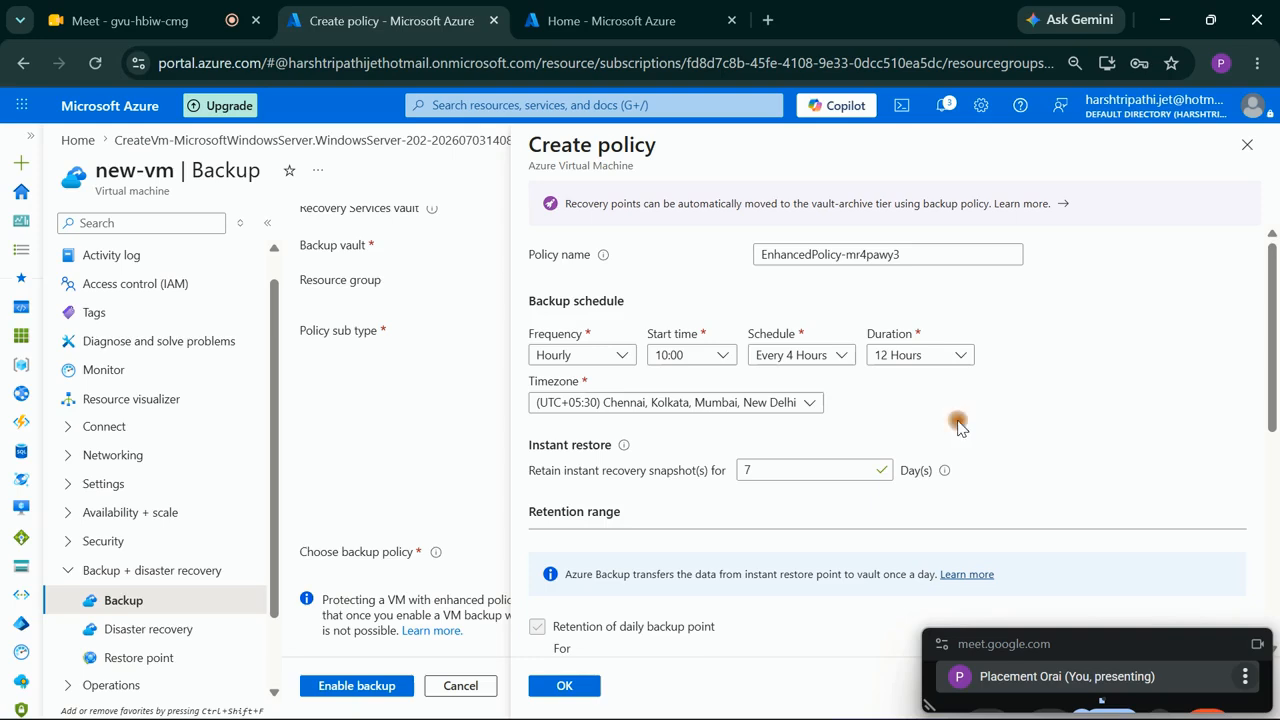
{"action": "left_click", "coordinate": [770, 471]}
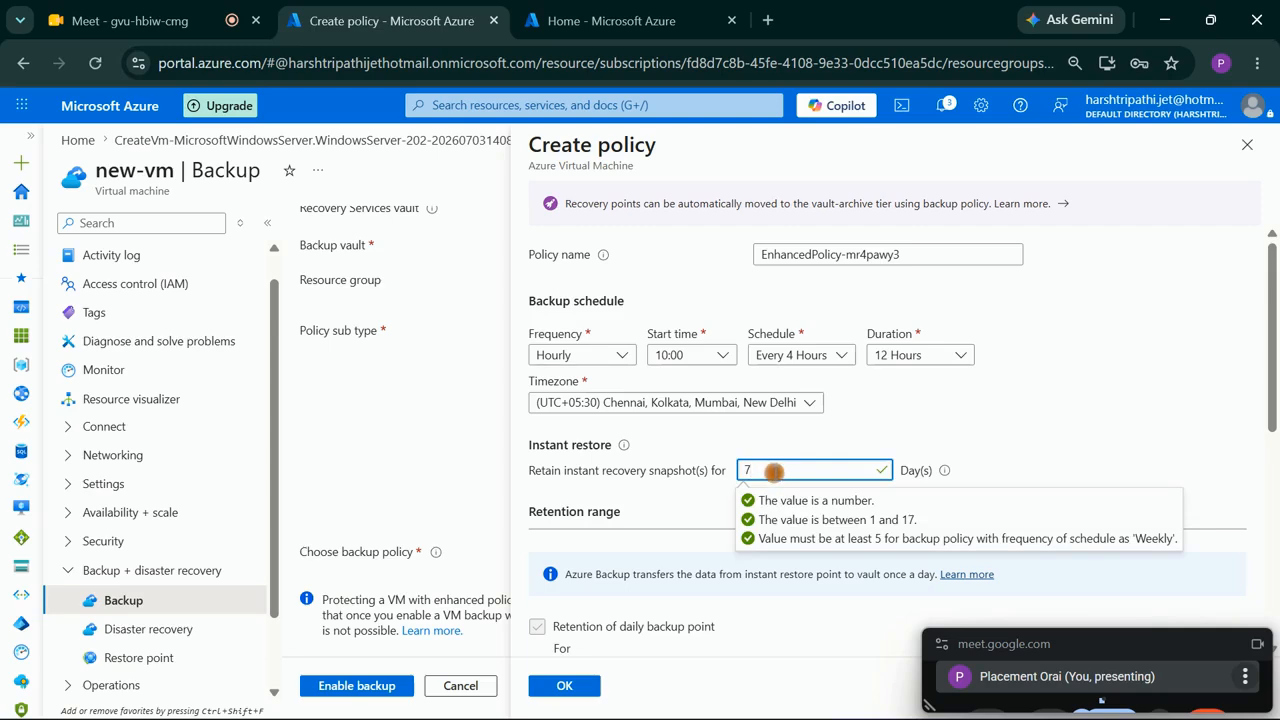
{"action": "left_click", "coordinate": [776, 473]}
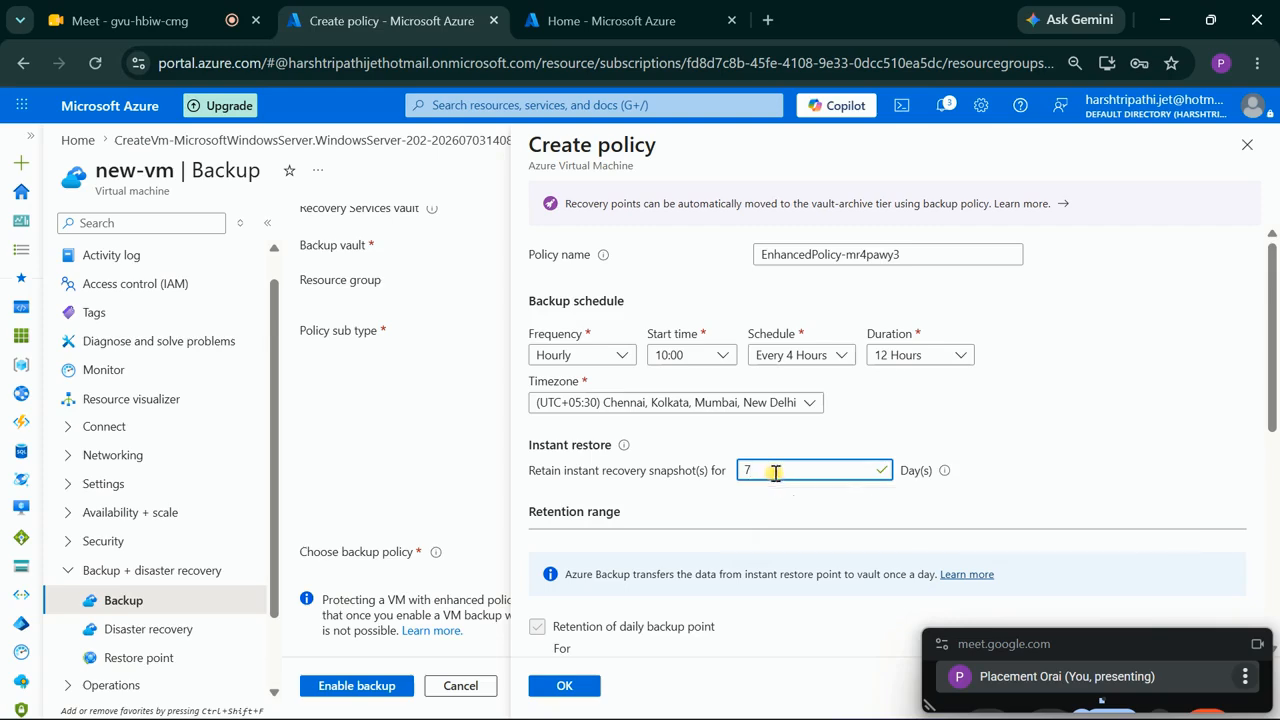
{"action": "left_click", "coordinate": [776, 508]}
{"action": "scroll", "coordinate": [776, 508], "scroll_direction": "down", "scroll_amount": 2}
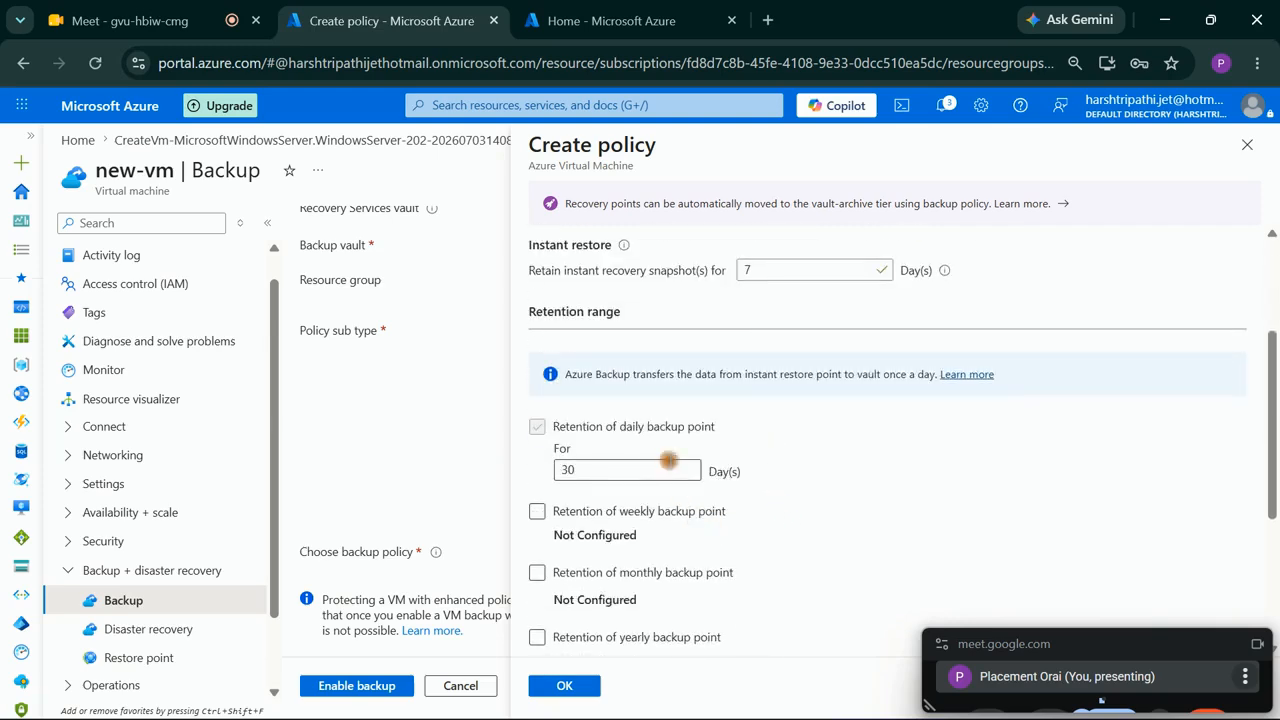
{"action": "scroll", "coordinate": [733, 513], "scroll_direction": "down", "scroll_amount": 1}
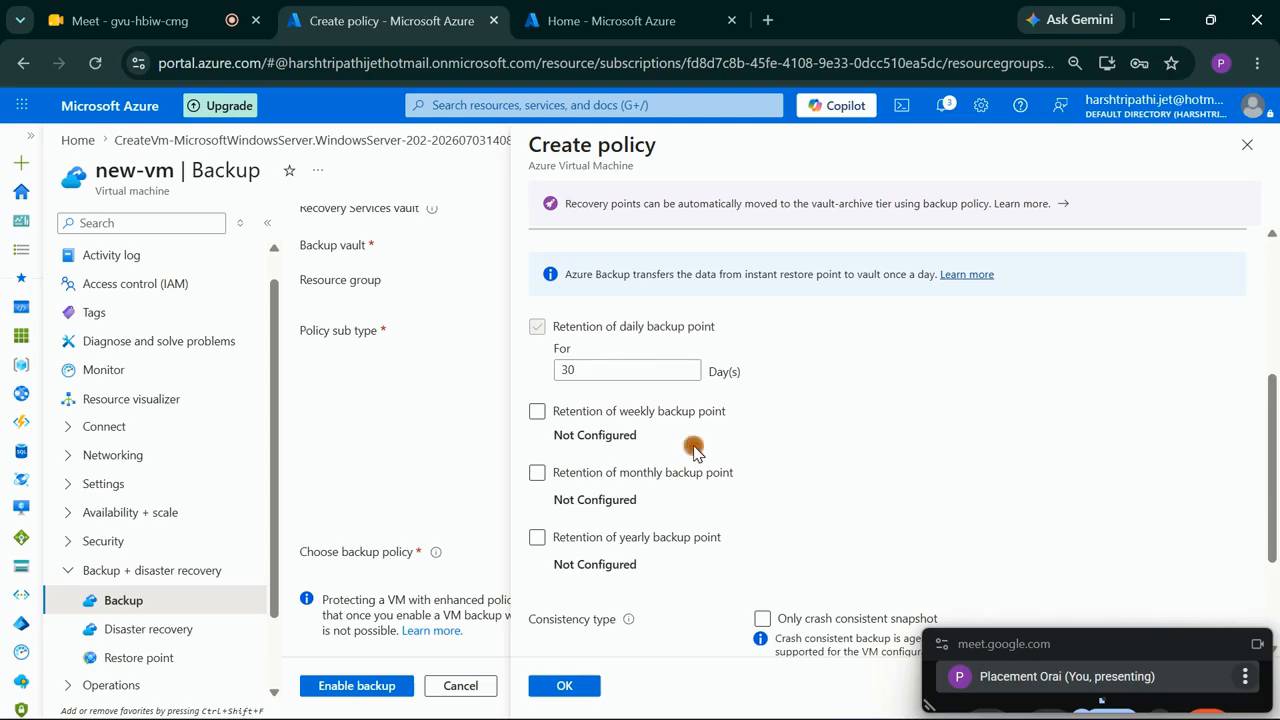
{"action": "scroll", "coordinate": [693, 447], "scroll_direction": "down", "scroll_amount": 2}
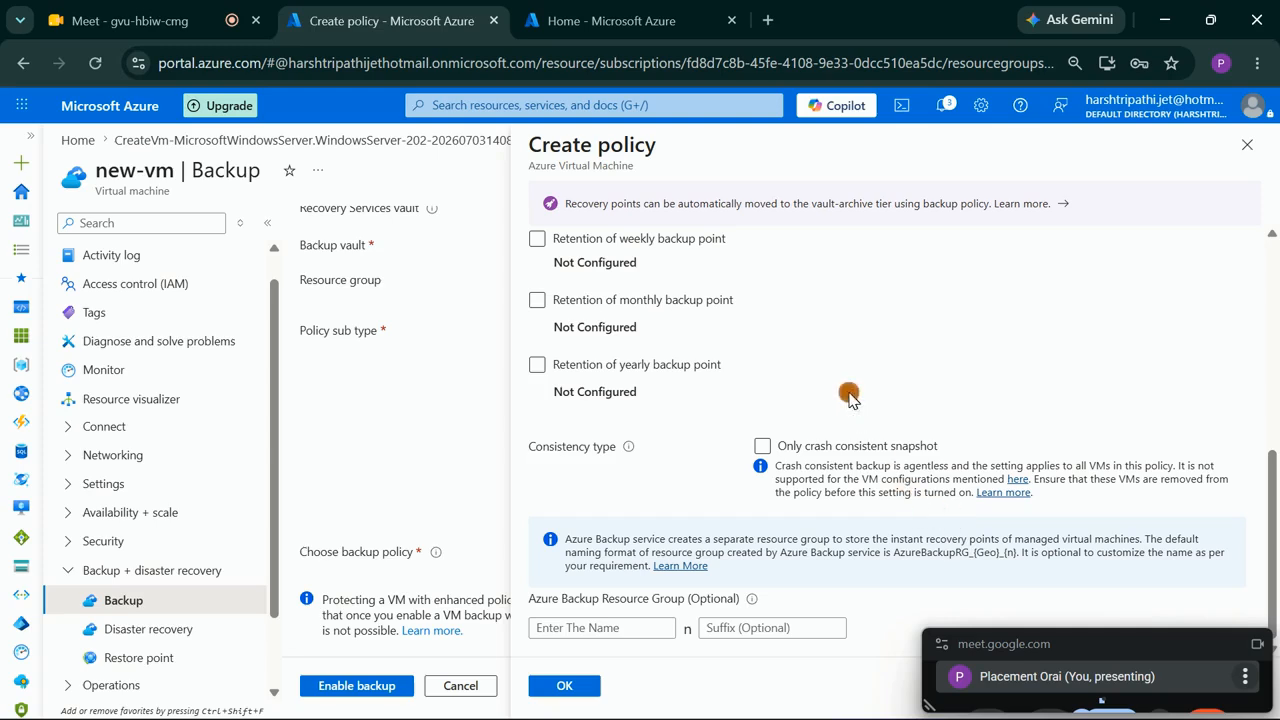
Step: Confirm the edited backup policy and enable backup for the new-vm virtual machine
{"action": "scroll", "coordinate": [850, 398], "scroll_direction": "up", "scroll_amount": 5}
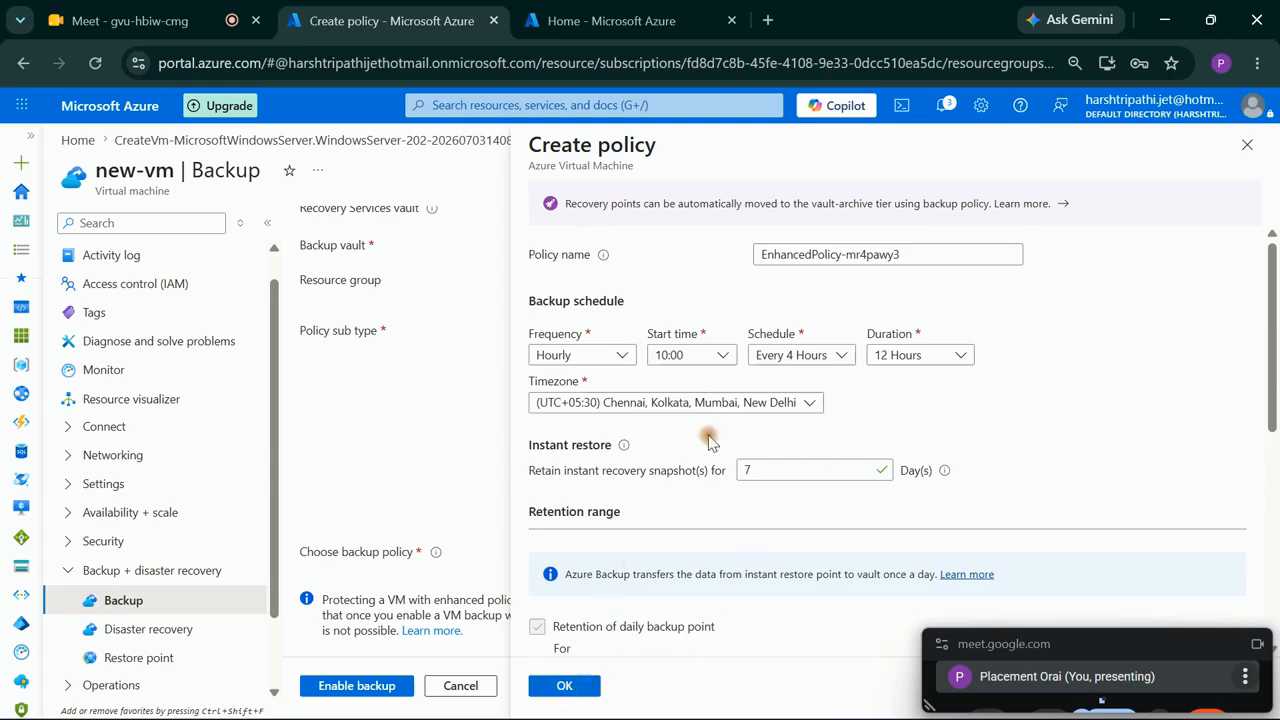
{"action": "left_click", "coordinate": [564, 686]}
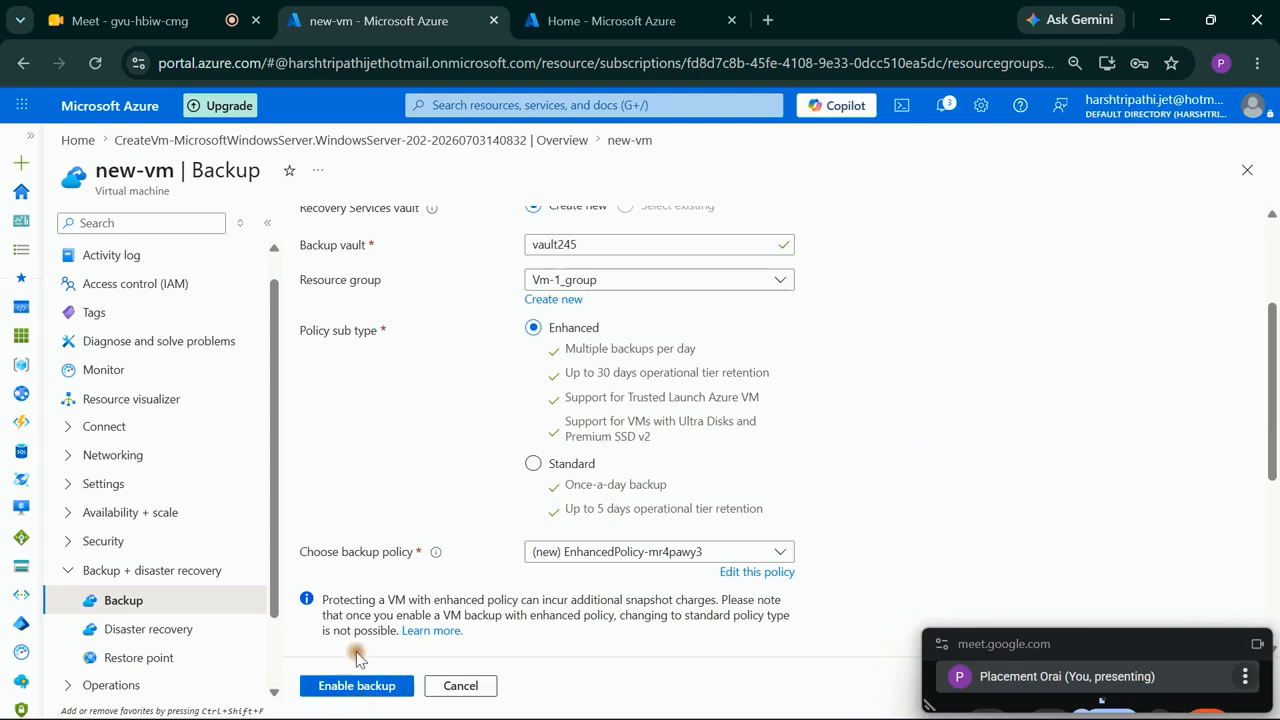
{"action": "left_click", "coordinate": [364, 686]}
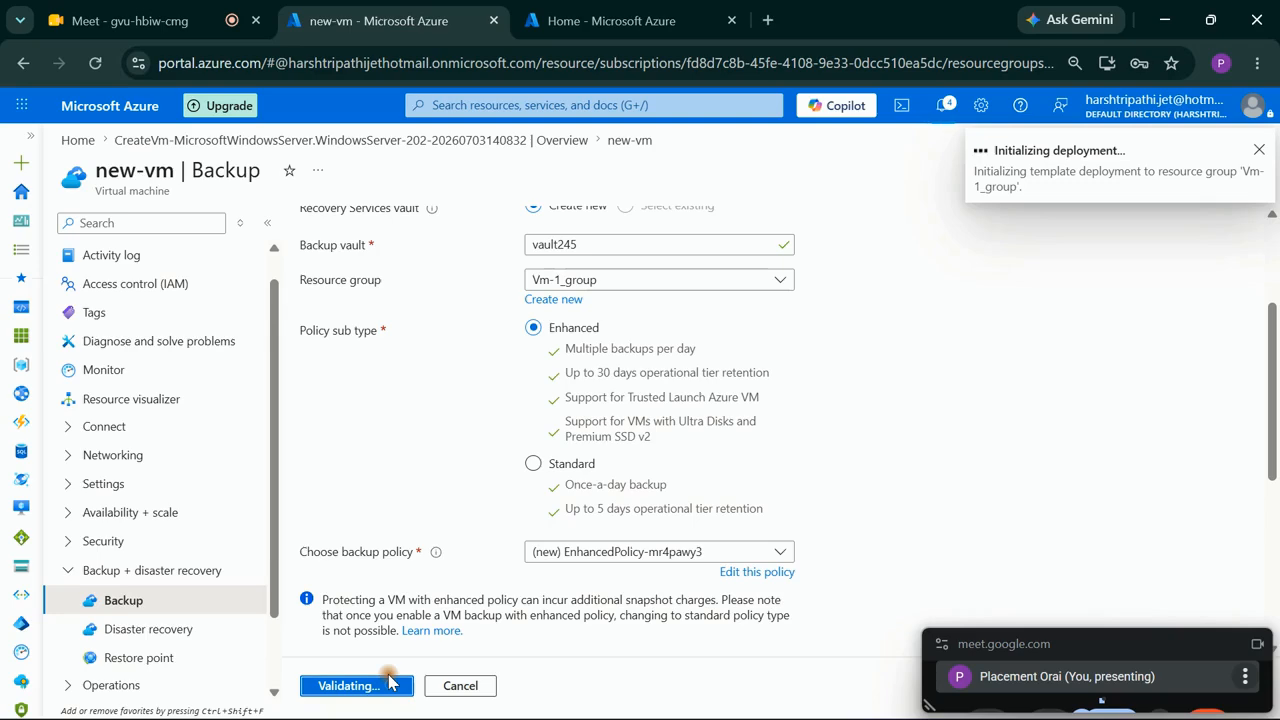
Step: Open the vault245 Recovery Services vault from the portal's recent resources
{"action": "scroll", "coordinate": [706, 641], "scroll_direction": "down", "scroll_amount": 4}
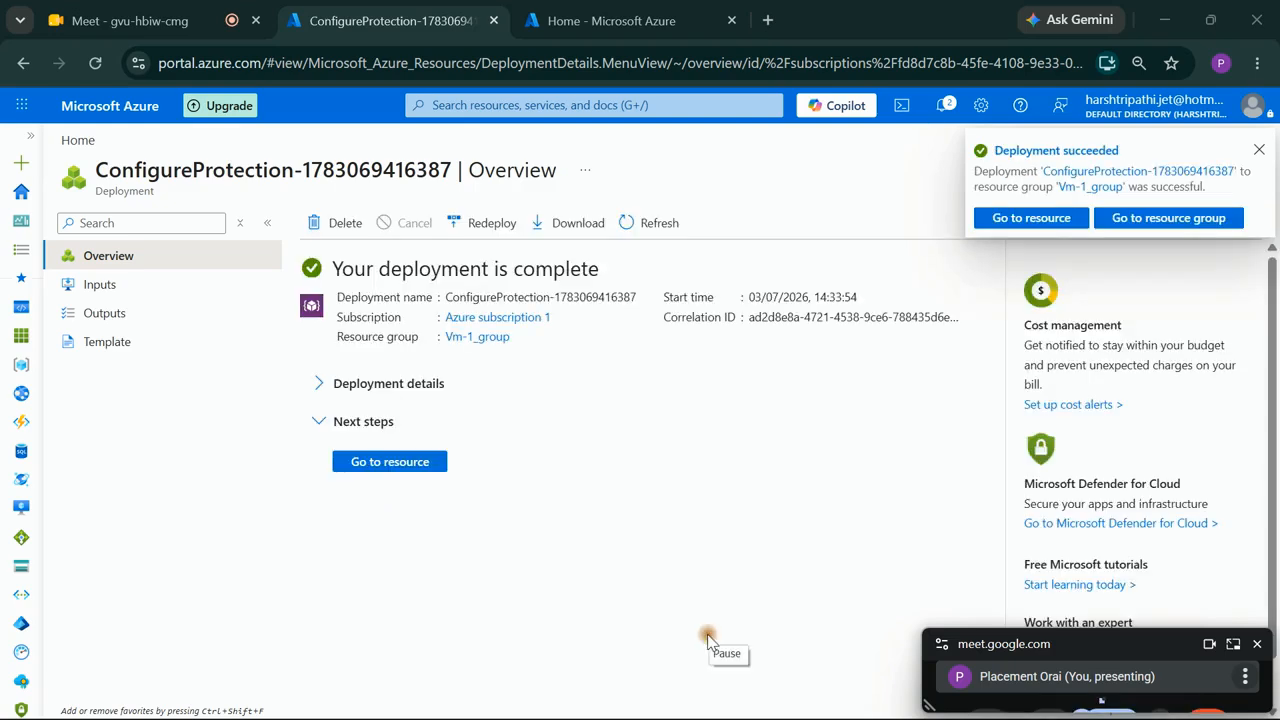
{"action": "left_click", "coordinate": [607, 105]}
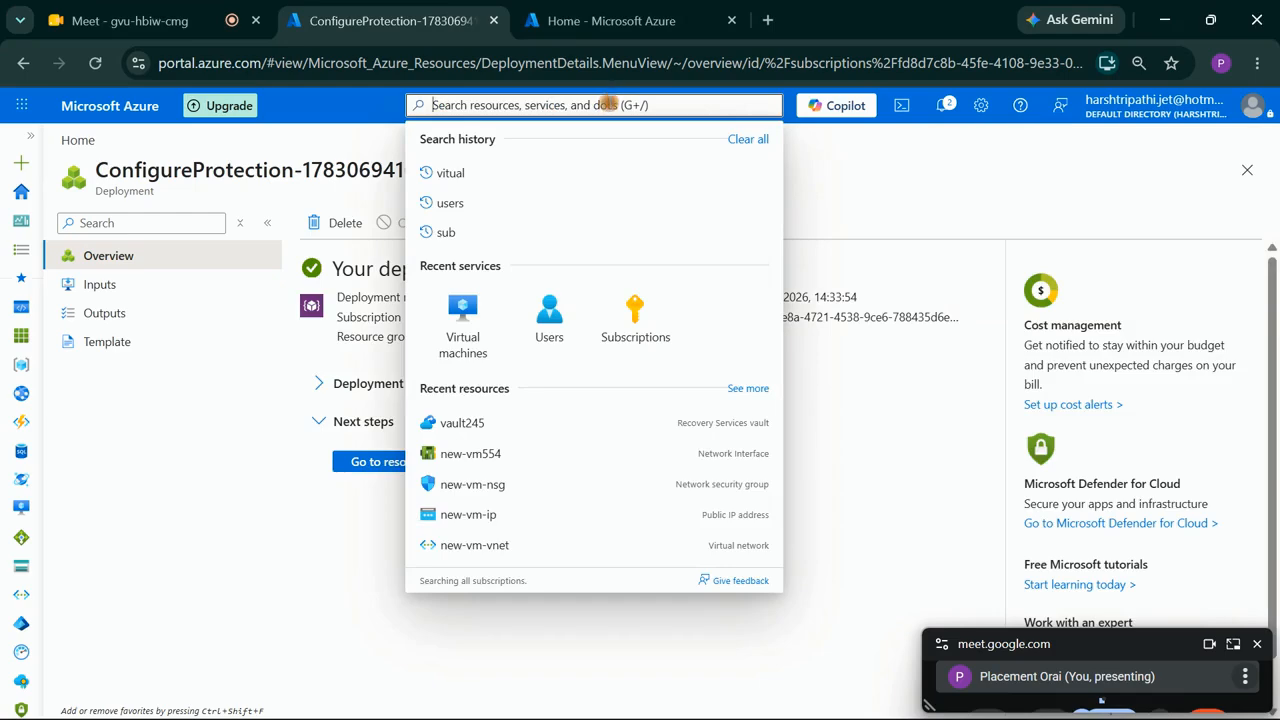
{"action": "left_click", "coordinate": [470, 422]}
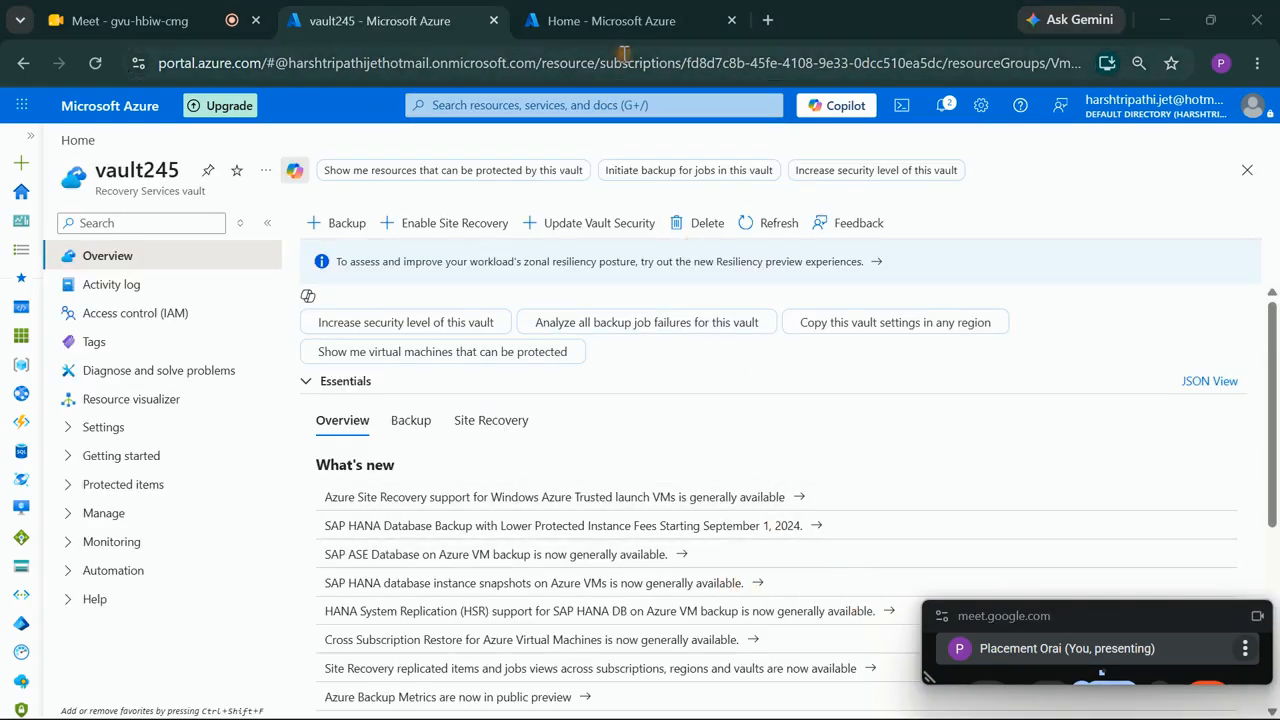
{"action": "left_click", "coordinate": [586, 104]}
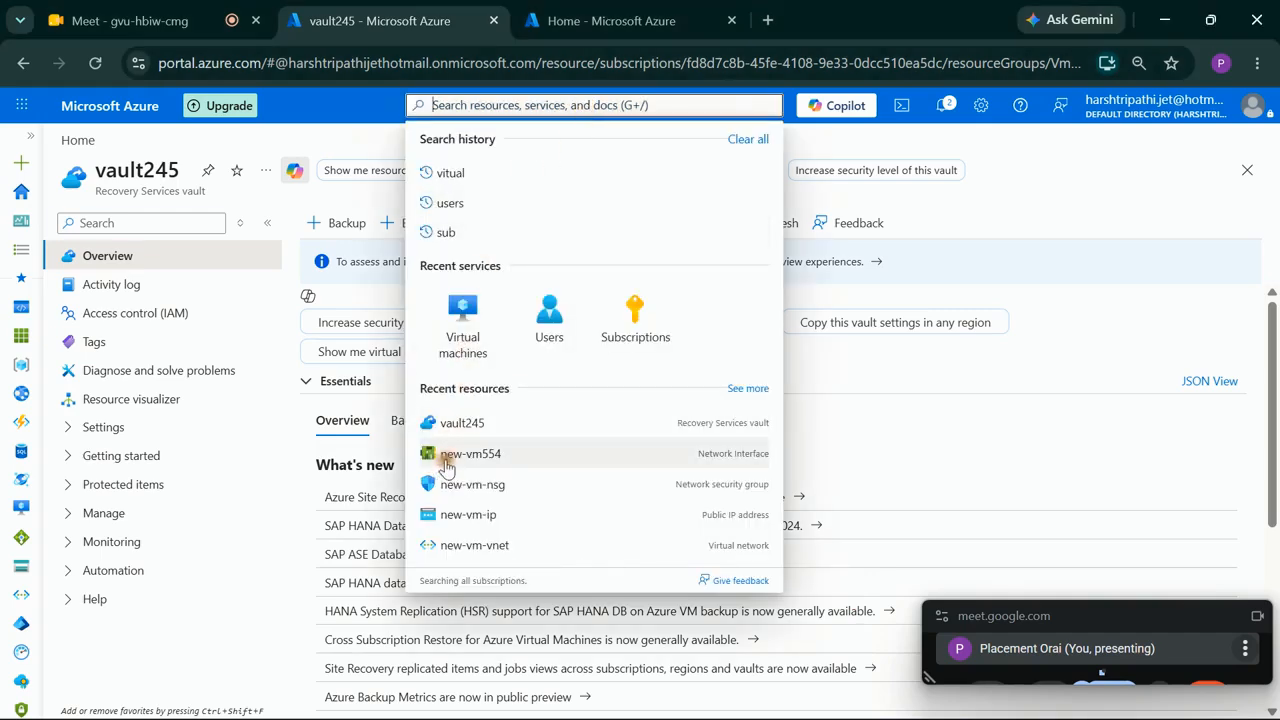
{"action": "left_click", "coordinate": [345, 141]}
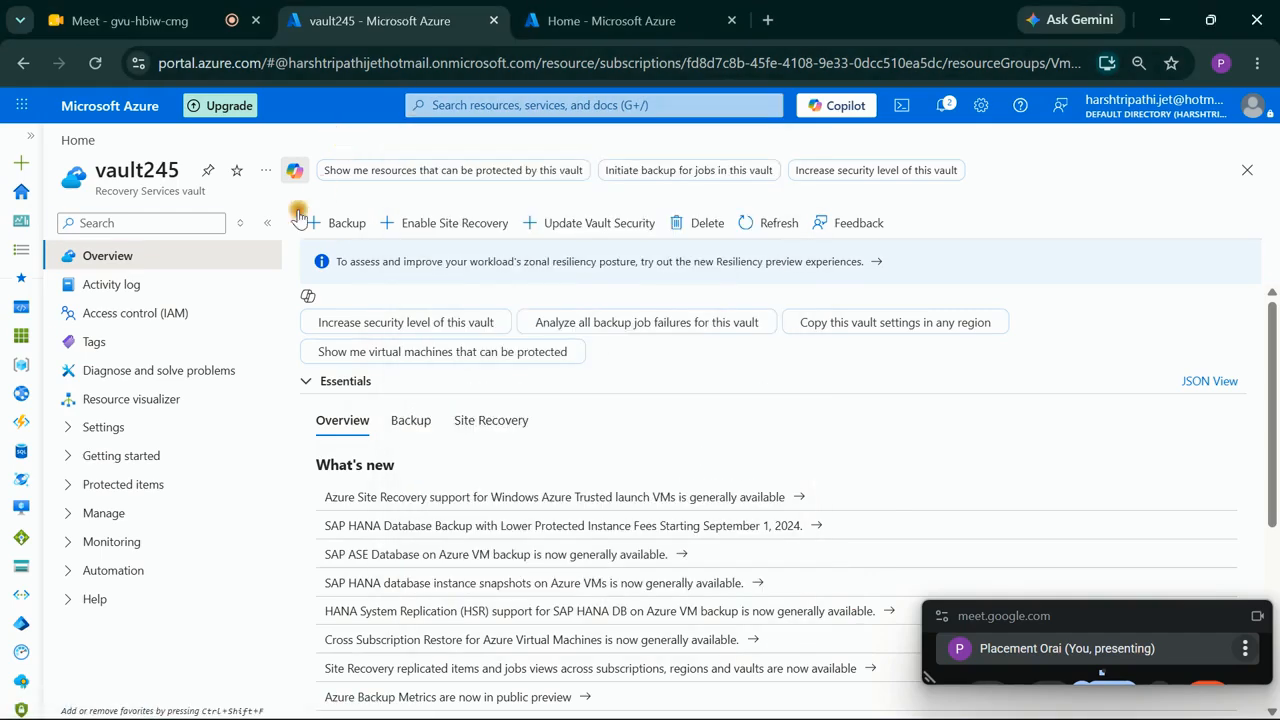
Step: Examine the vault's backup overview, including the alerts, backup jobs, backup items and storage usage
{"action": "left_click", "coordinate": [409, 425]}
{"action": "scroll", "coordinate": [640, 526], "scroll_direction": "down", "scroll_amount": 2}
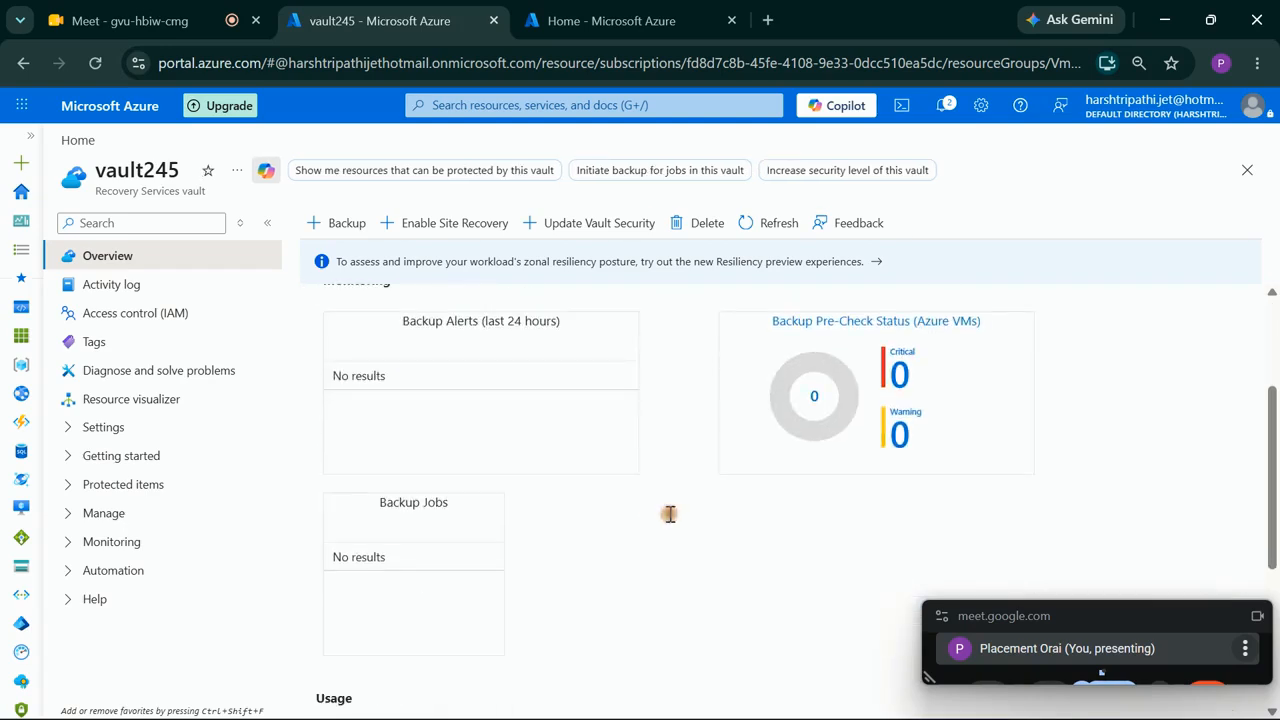
{"action": "scroll", "coordinate": [451, 586], "scroll_direction": "down", "scroll_amount": 3}
{"action": "scroll", "coordinate": [460, 530], "scroll_direction": "up", "scroll_amount": 4}
{"action": "scroll", "coordinate": [478, 515], "scroll_direction": "down", "scroll_amount": 4}
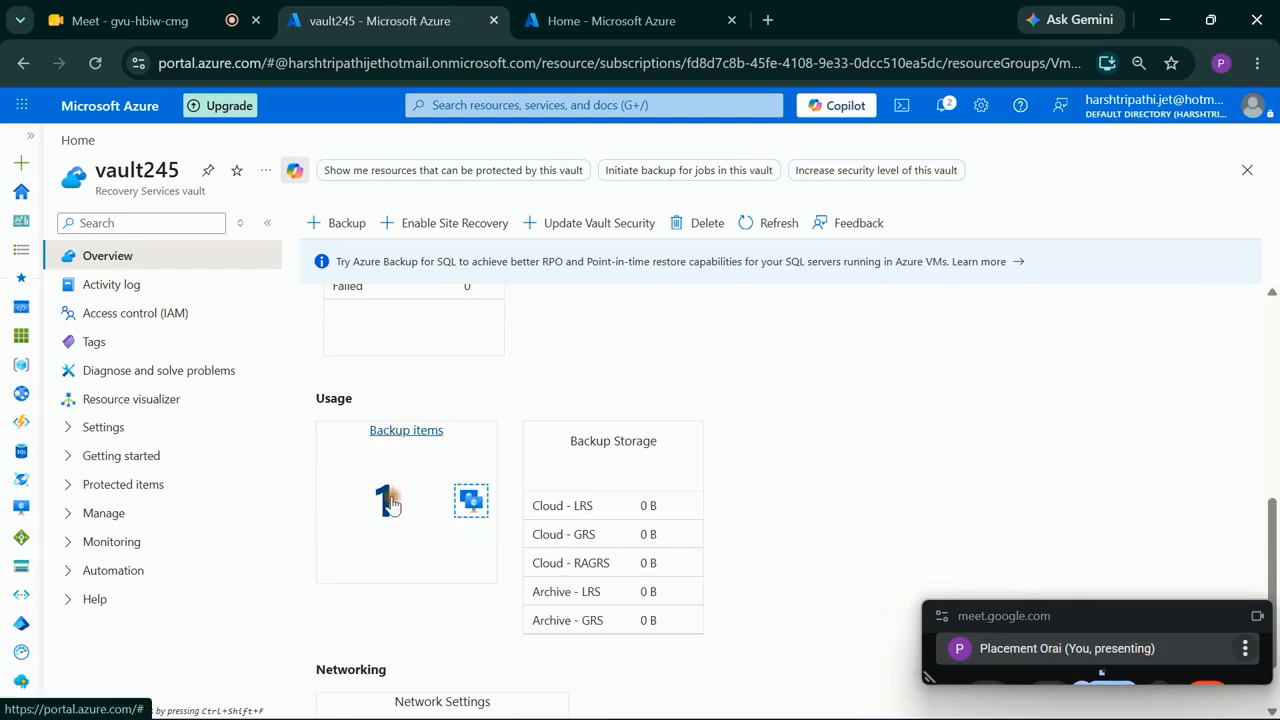
{"action": "scroll", "coordinate": [440, 470], "scroll_direction": "up", "scroll_amount": 8}
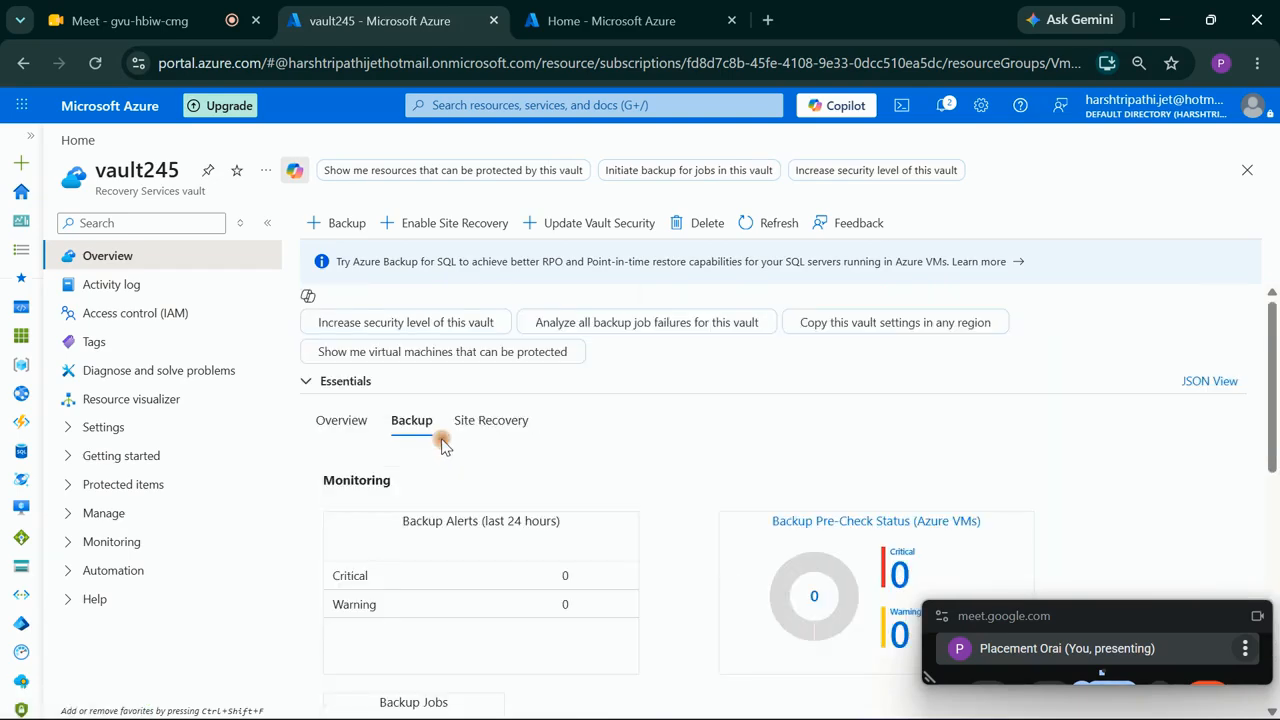
{"action": "scroll", "coordinate": [443, 446], "scroll_direction": "down", "scroll_amount": 4}
{"action": "scroll", "coordinate": [446, 449], "scroll_direction": "down", "scroll_amount": 4}
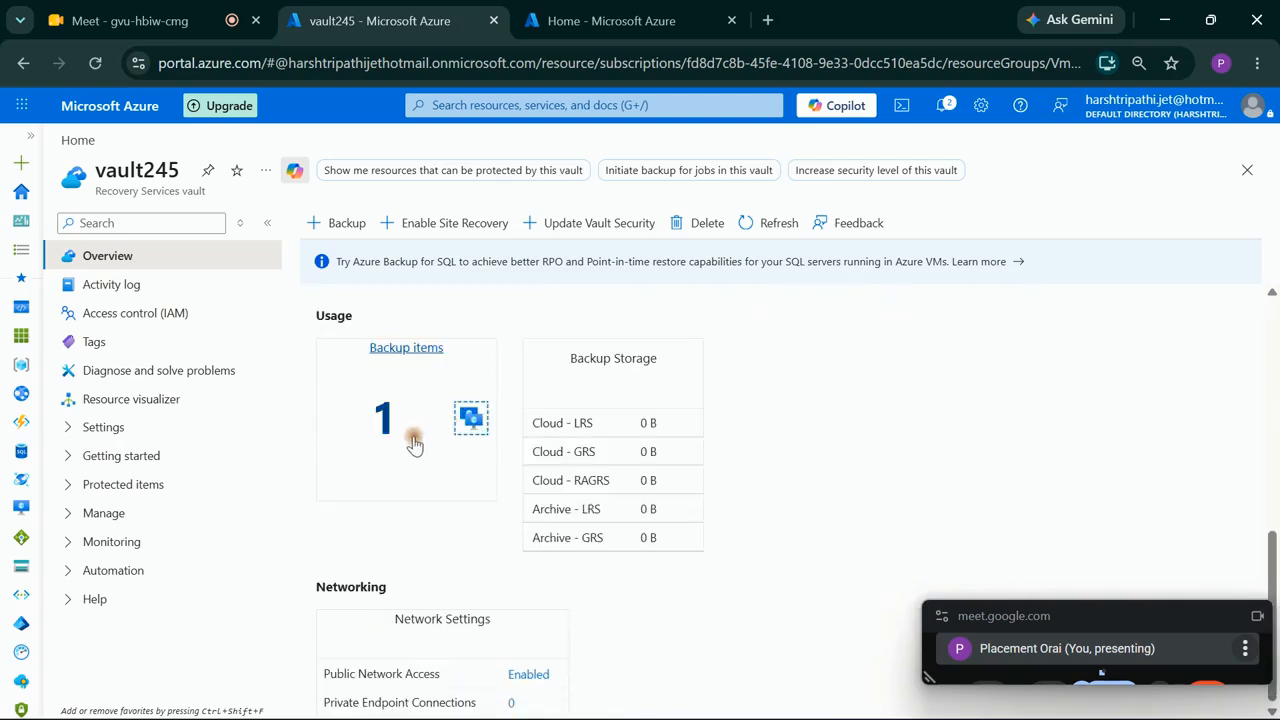
Step: Trigger an immediate backup of new-vm from the vault's Azure Virtual Machine backup items, retaining the backup till 02/08/2026
{"action": "left_click", "coordinate": [383, 418]}
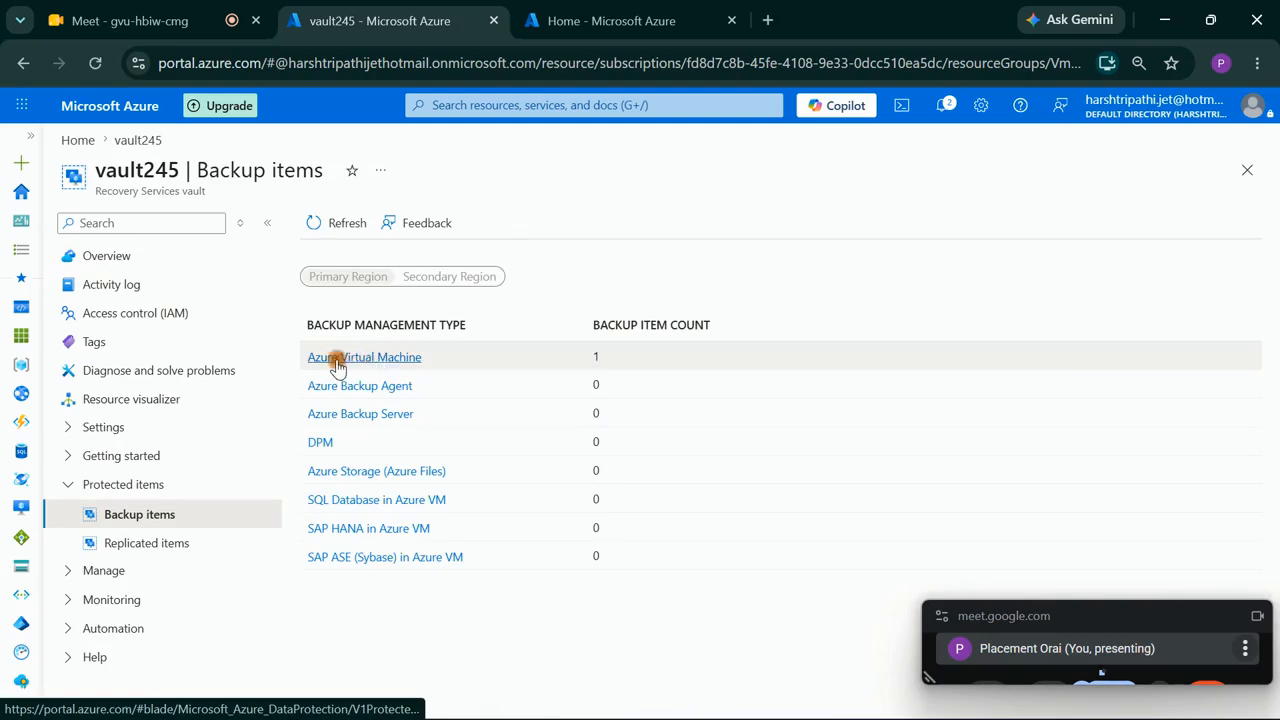
{"action": "left_click", "coordinate": [398, 358]}
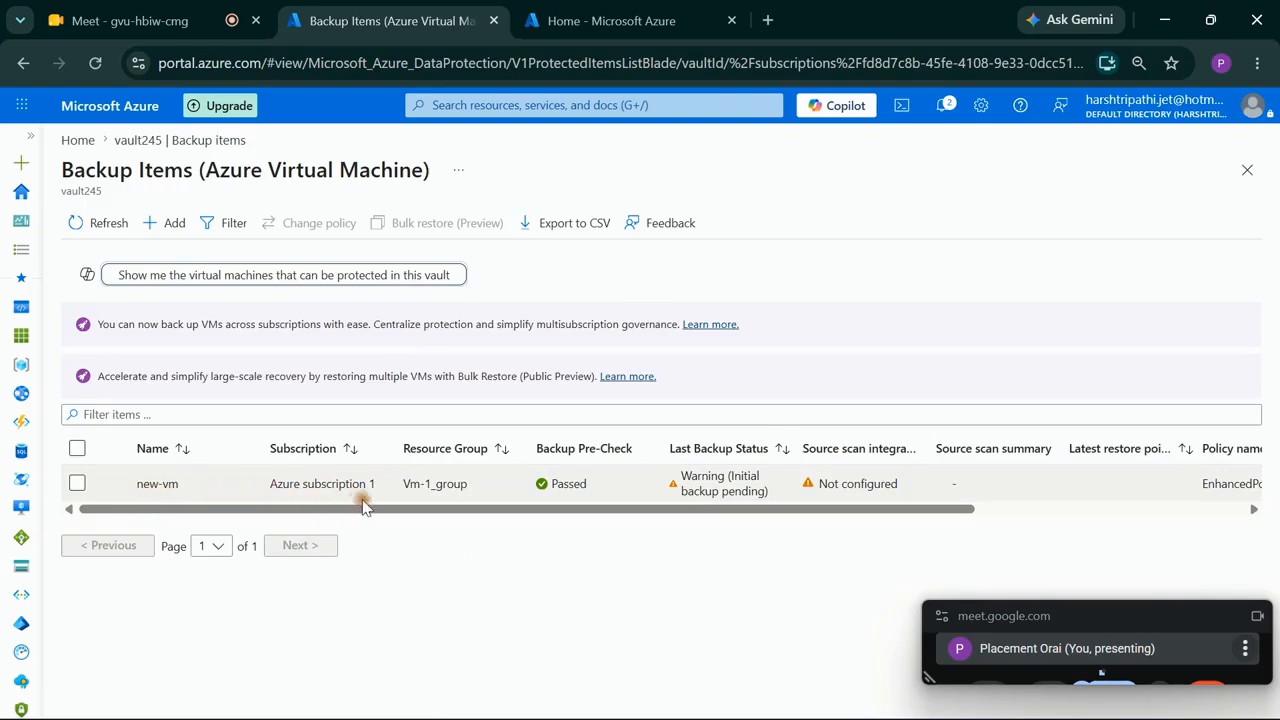
{"action": "left_click_drag", "start_coordinate": [370, 512], "coordinate": [806, 528]}
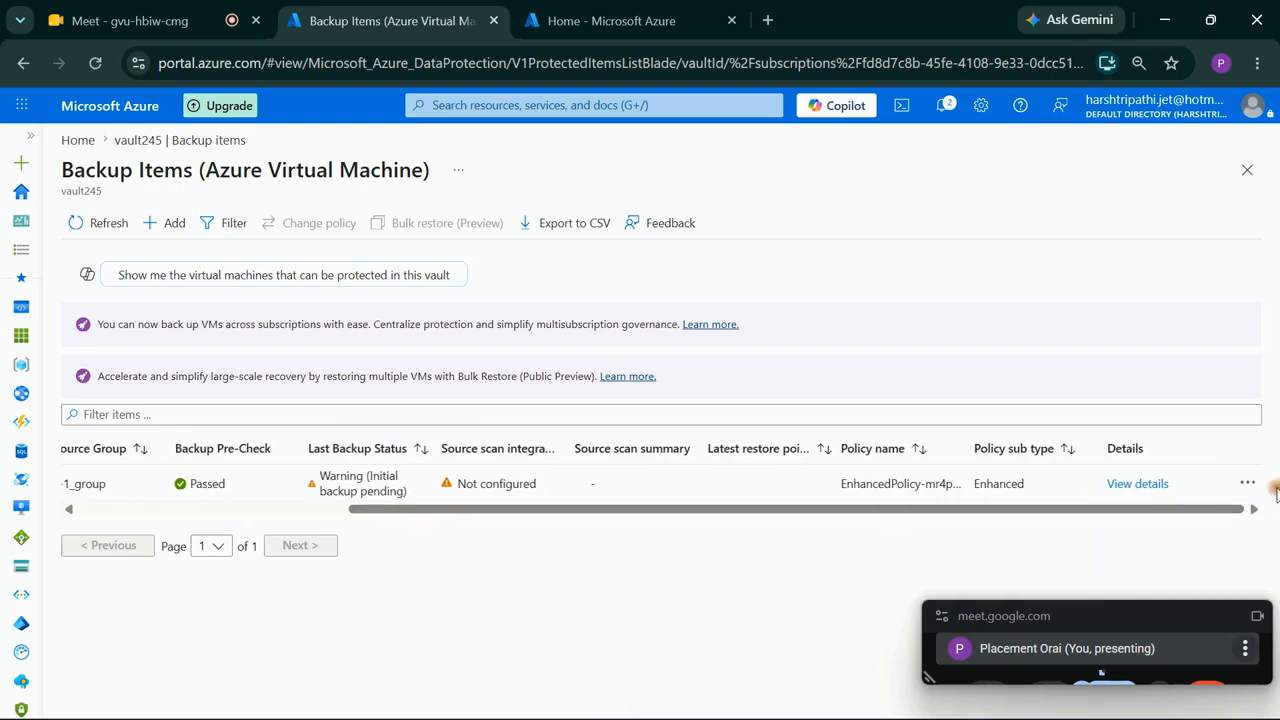
{"action": "left_click", "coordinate": [1245, 484]}
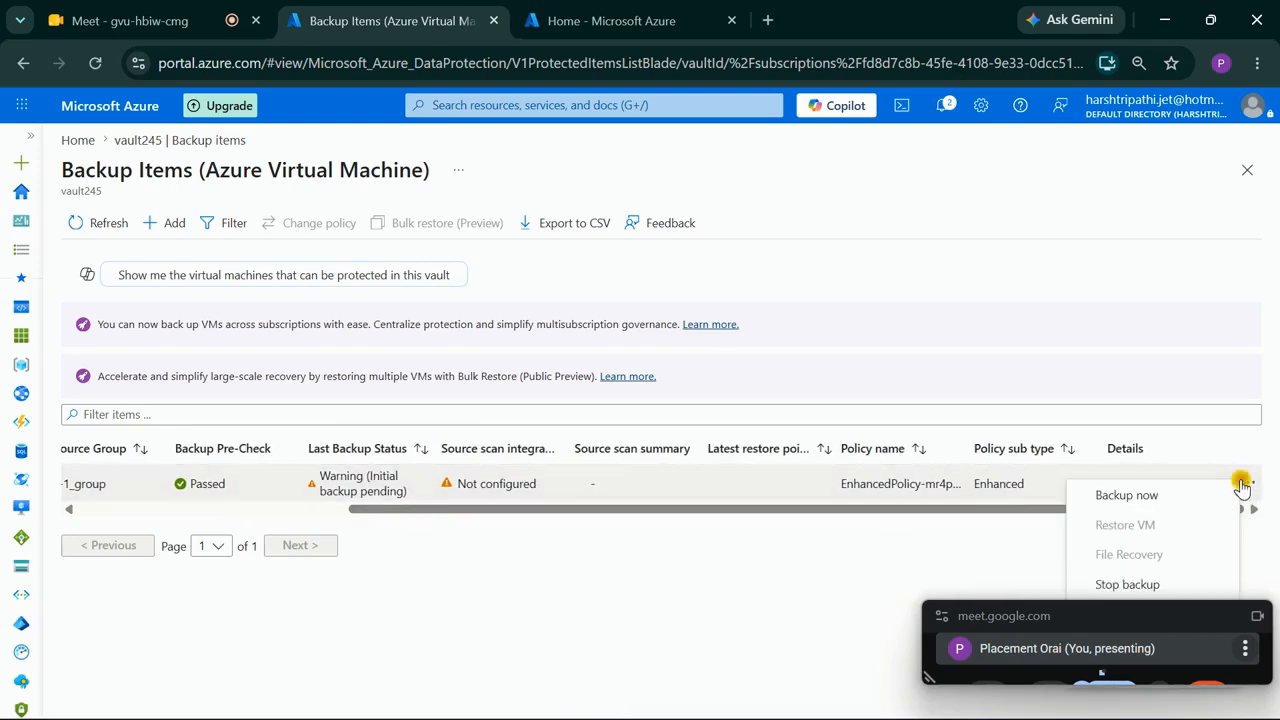
{"action": "left_click", "coordinate": [1163, 495]}
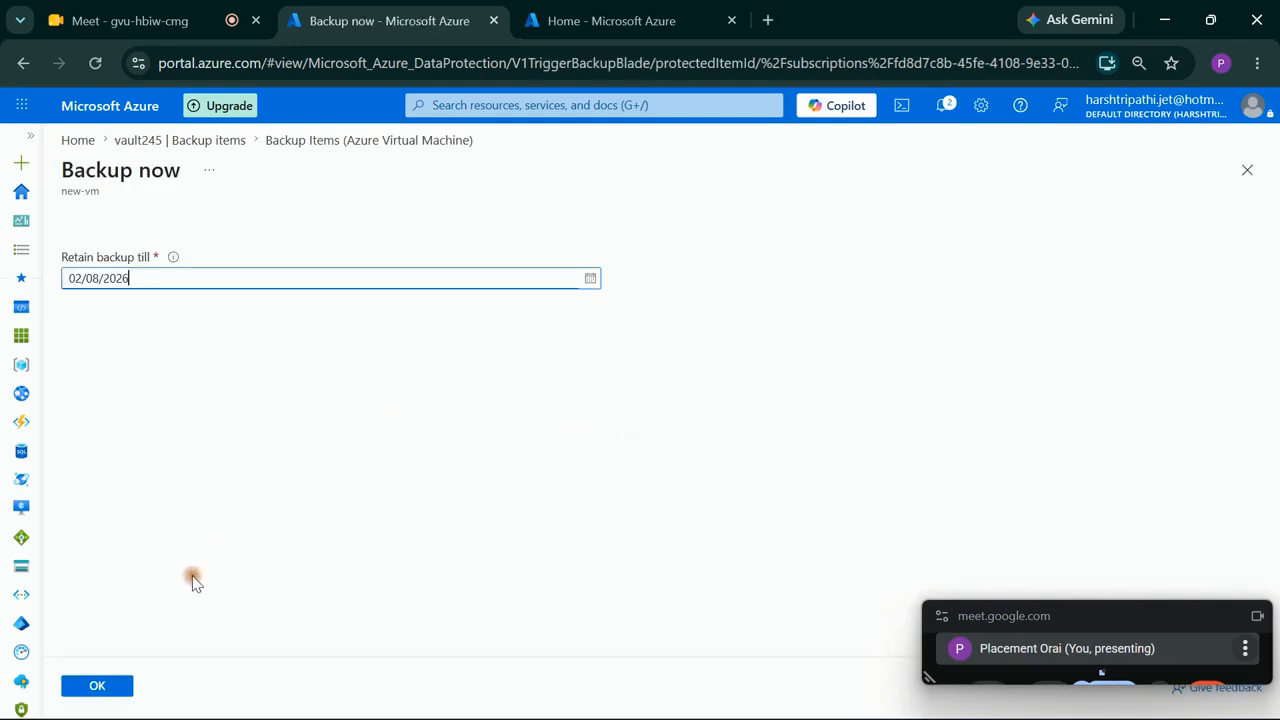
{"action": "left_click", "coordinate": [88, 686]}
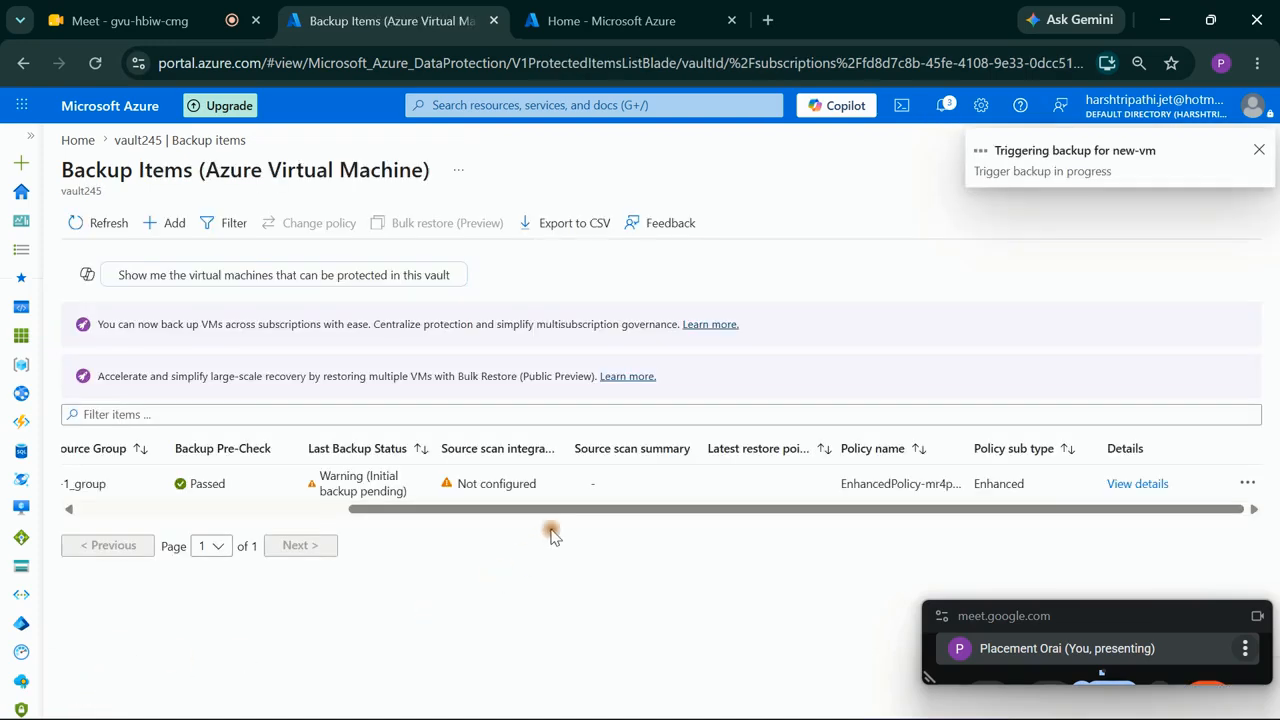
Step: Refresh the Azure Virtual Machine backup items and check new-vm's last backup status
{"action": "left_click_drag", "start_coordinate": [551, 507], "coordinate": [498, 518]}
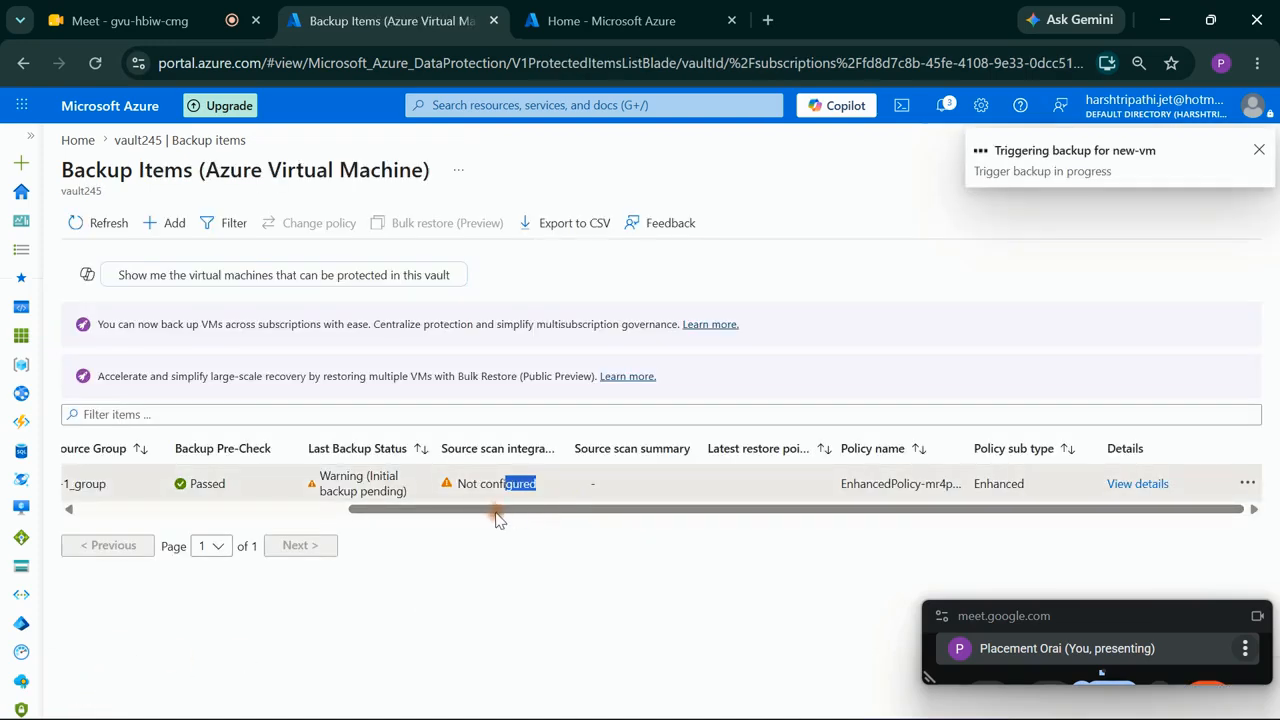
{"action": "left_click", "coordinate": [539, 530]}
{"action": "left_click_drag", "start_coordinate": [587, 510], "coordinate": [255, 490]}
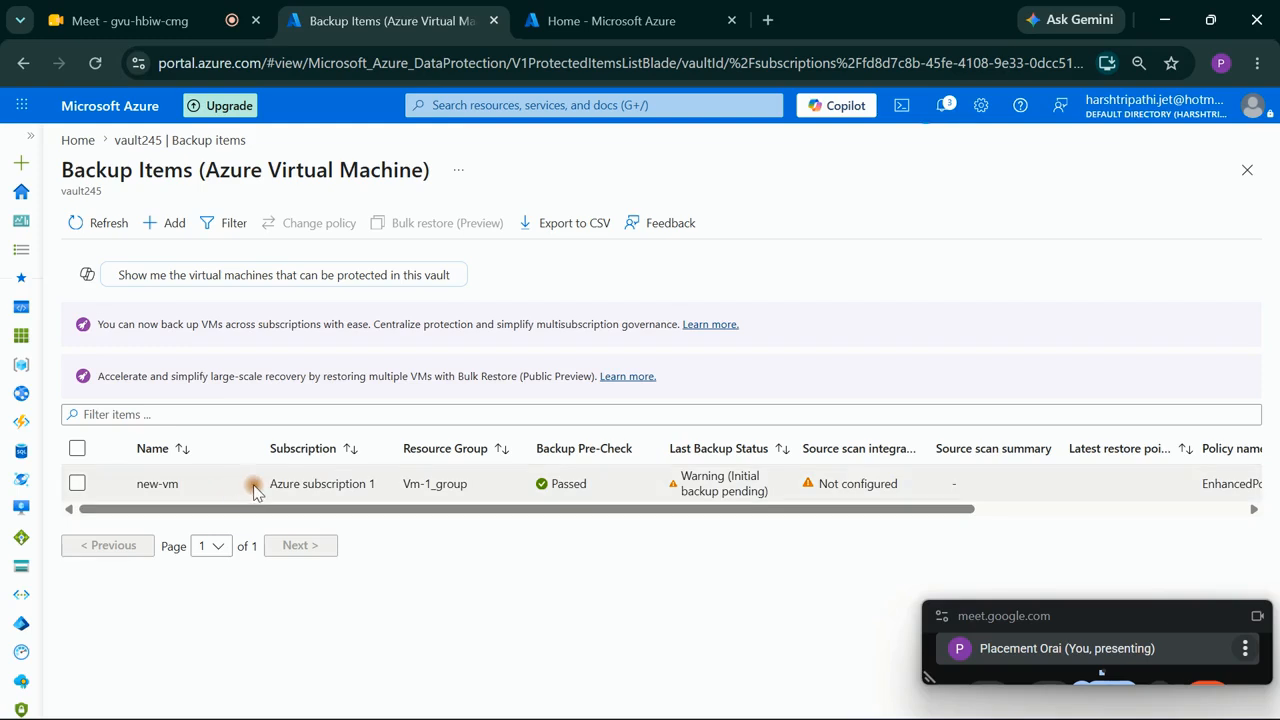
{"action": "left_click", "coordinate": [90, 224]}
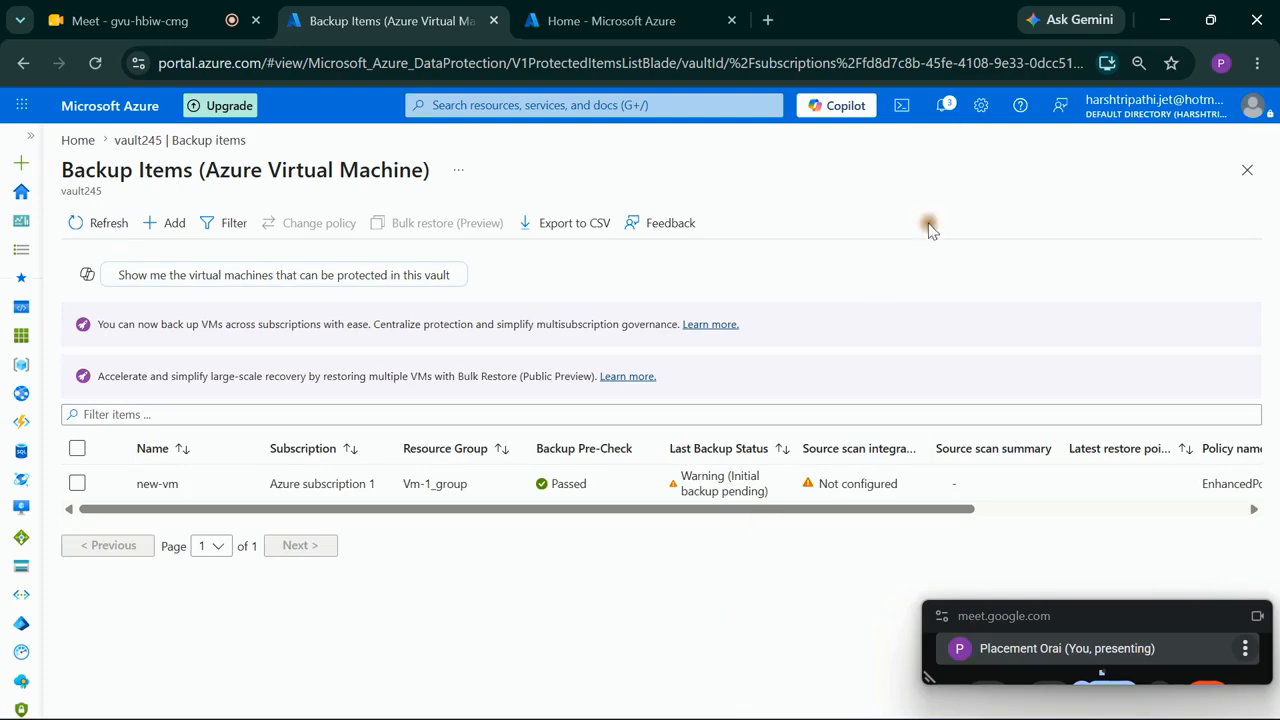
Step: Check the notification for new-vm's triggered backup, dismiss the deployment and credit notifications, and refresh the backup items
{"action": "left_click", "coordinate": [943, 106]}
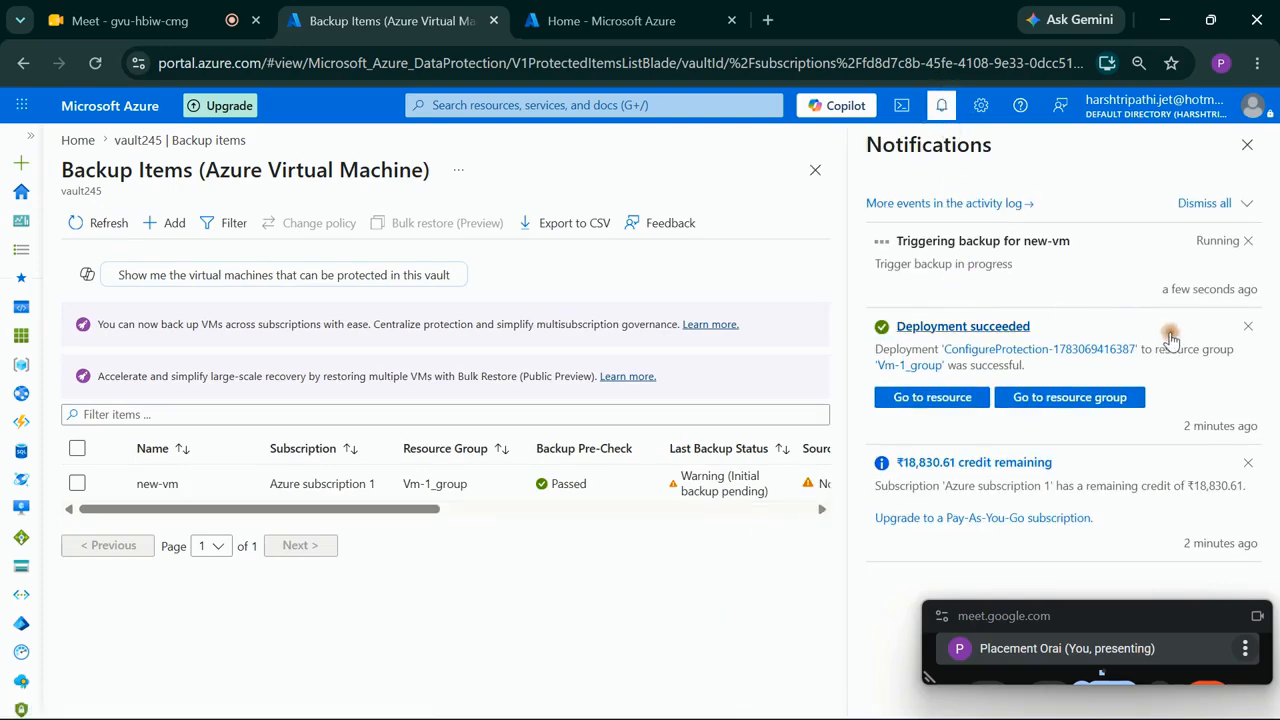
{"action": "left_click", "coordinate": [1248, 328]}
{"action": "left_click", "coordinate": [1247, 330]}
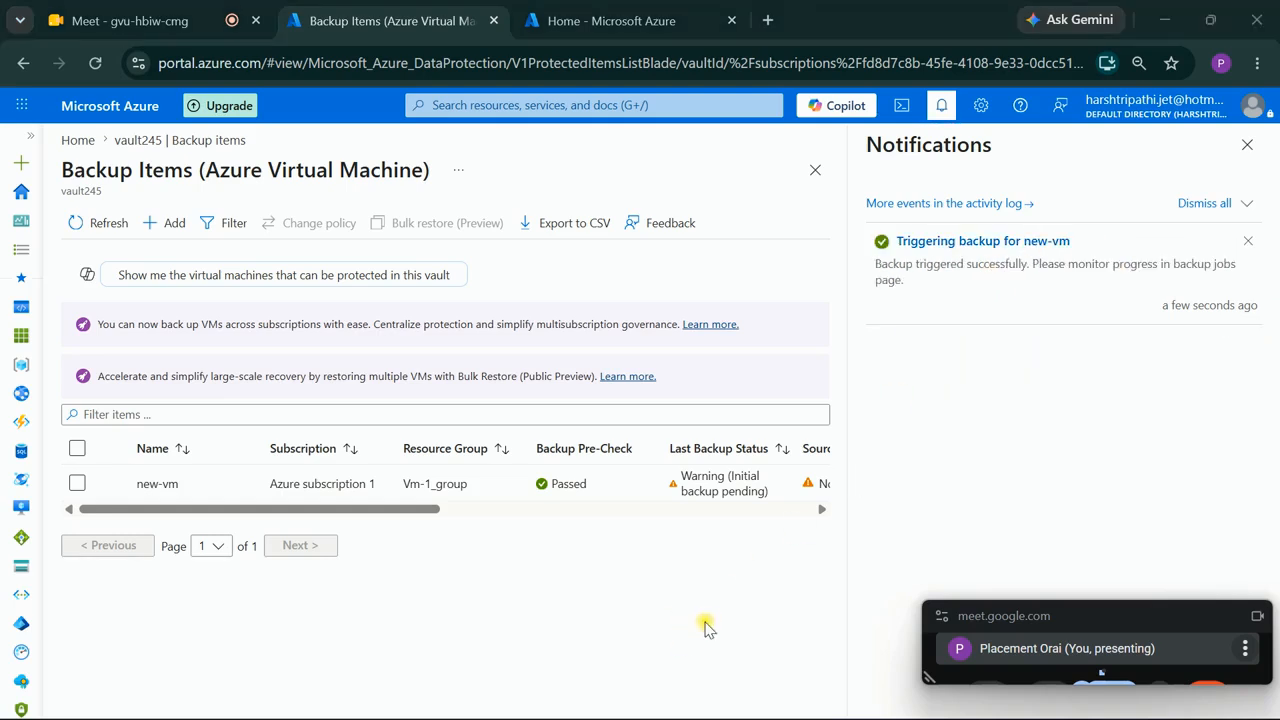
{"action": "left_click", "coordinate": [94, 224]}
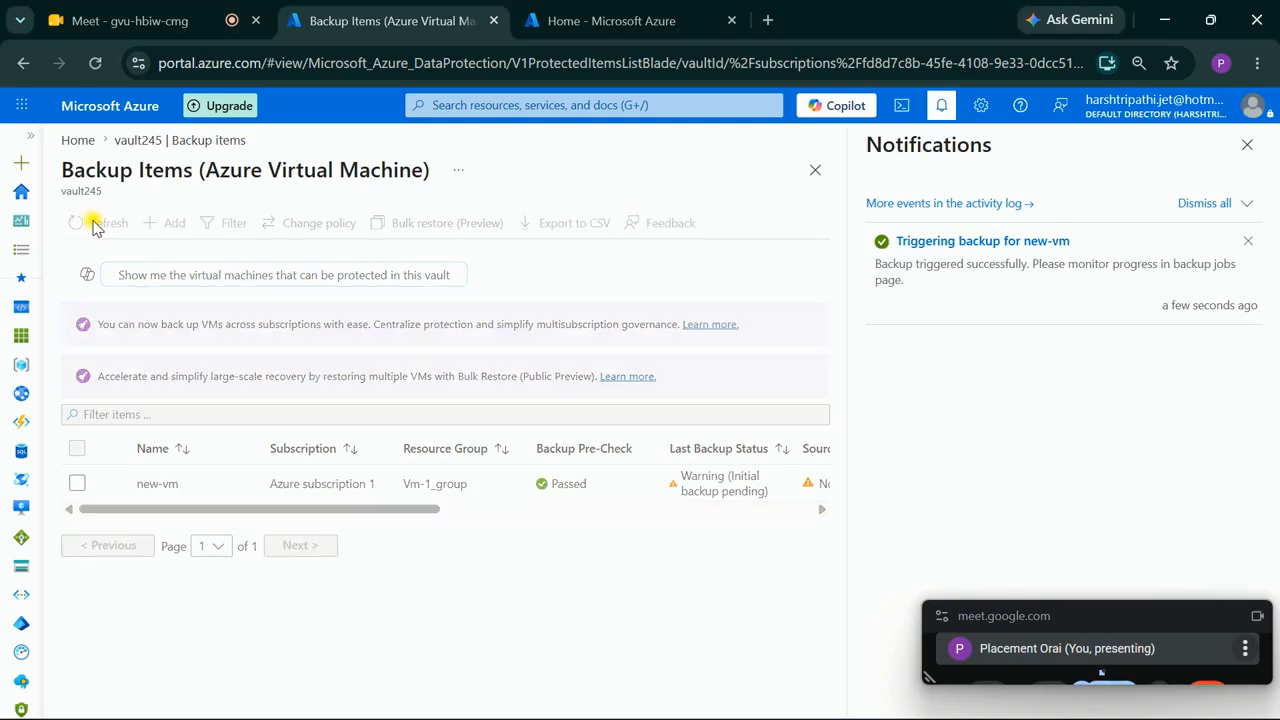
{"action": "left_click", "coordinate": [1247, 147]}
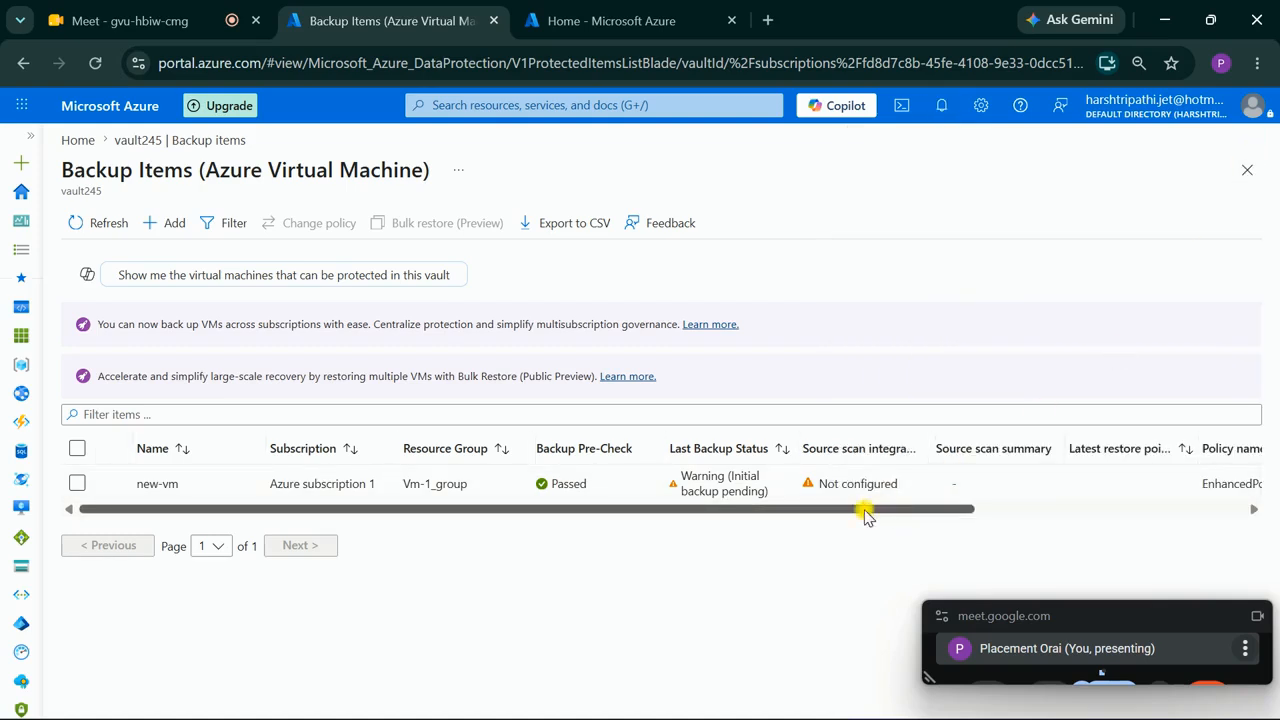
Step: Open new-vm's backup item details, reload the page, check the last backup status and close the details
{"action": "left_click_drag", "start_coordinate": [866, 514], "coordinate": [1166, 506]}
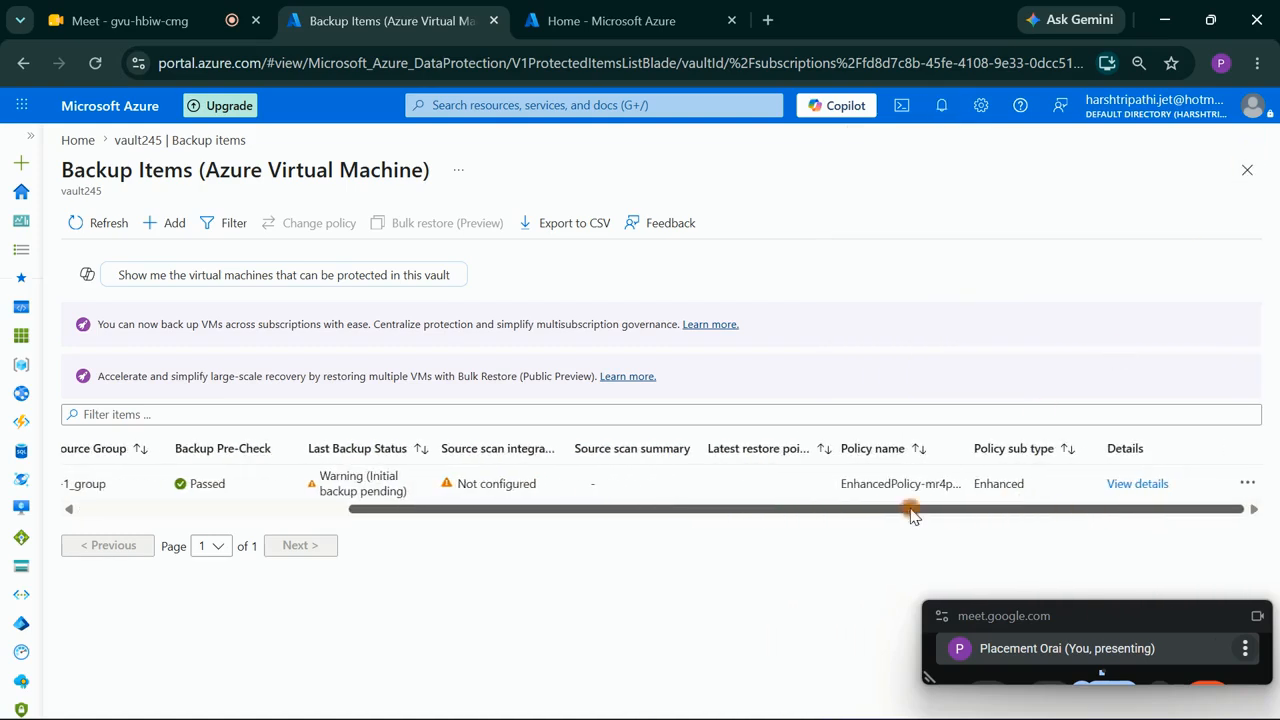
{"action": "left_click", "coordinate": [1117, 488]}
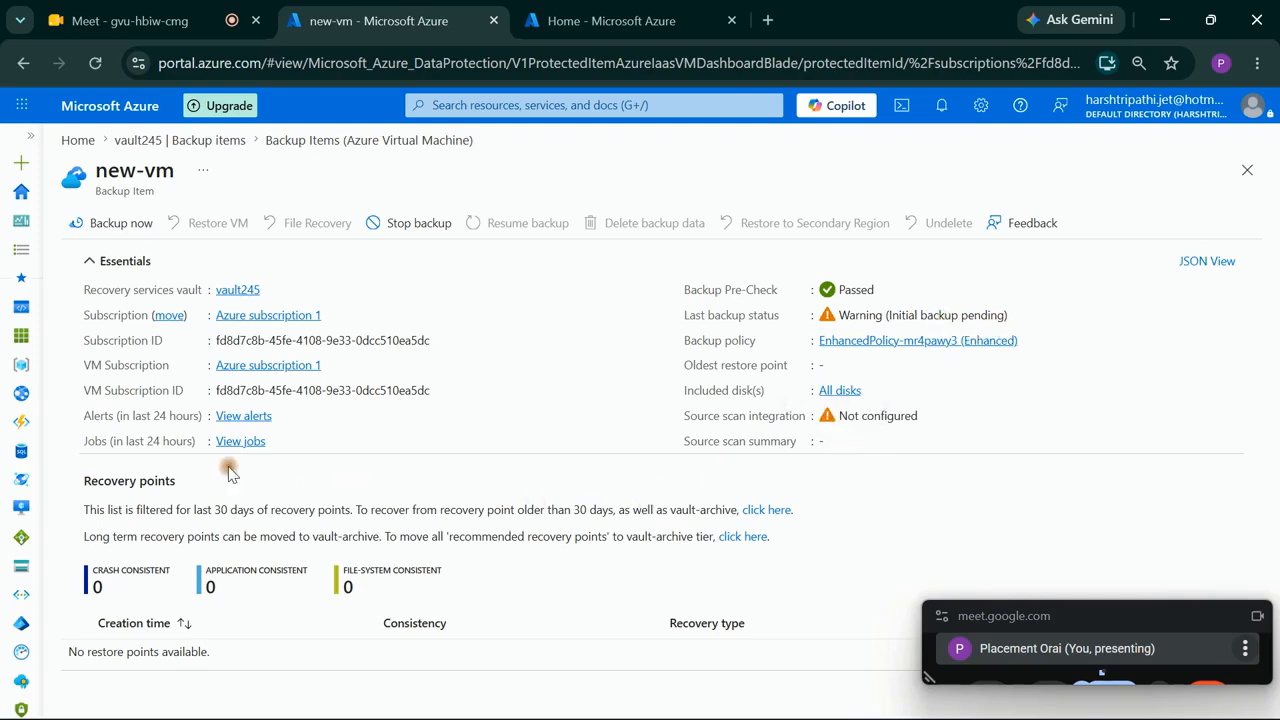
{"action": "left_click", "coordinate": [95, 63]}
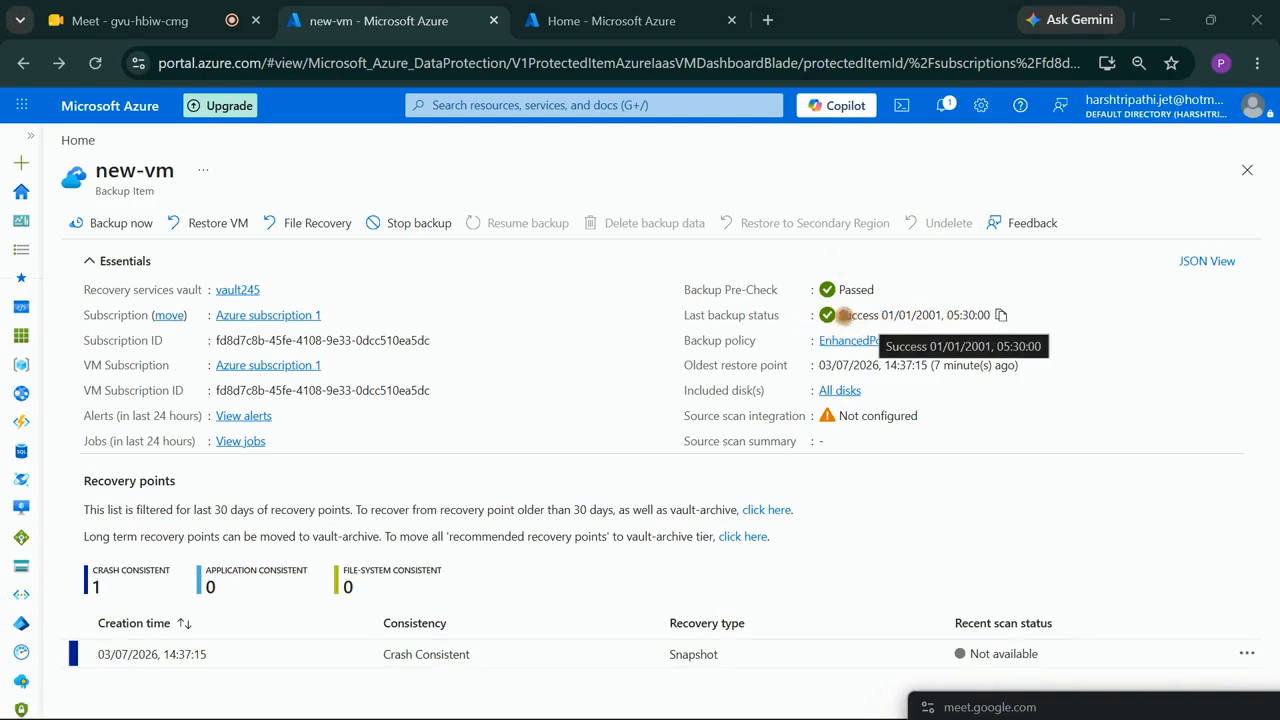
{"action": "left_click_drag", "start_coordinate": [843, 315], "coordinate": [935, 318]}
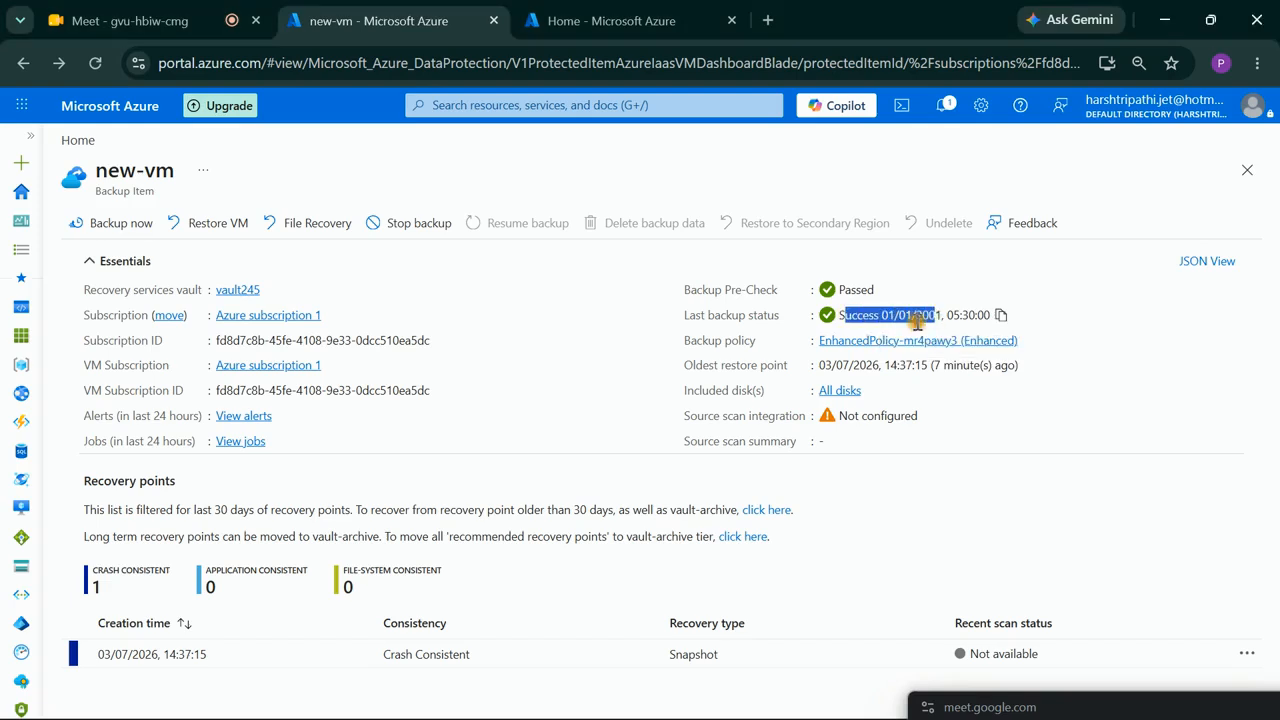
{"action": "key", "text": "ctrl+w"}
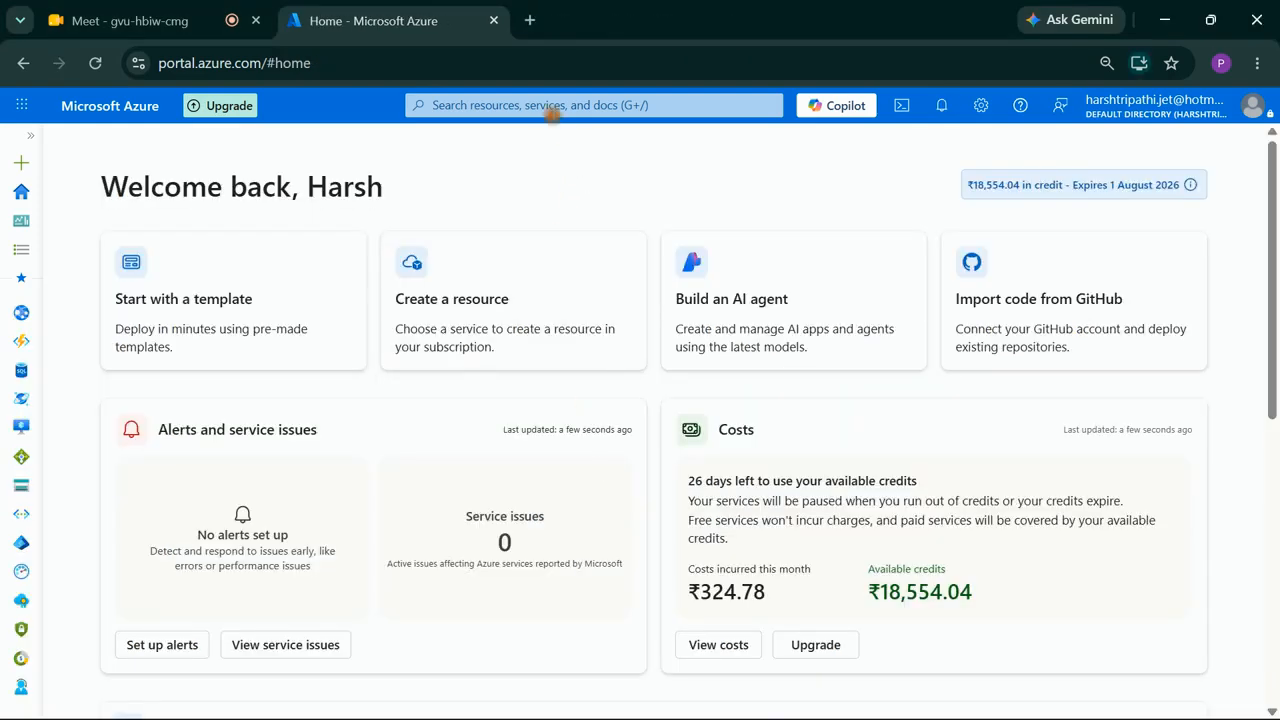
Step: Reopen the vault245 Recovery Services vault from the portal home page's recent resources
{"action": "left_click", "coordinate": [549, 107]}
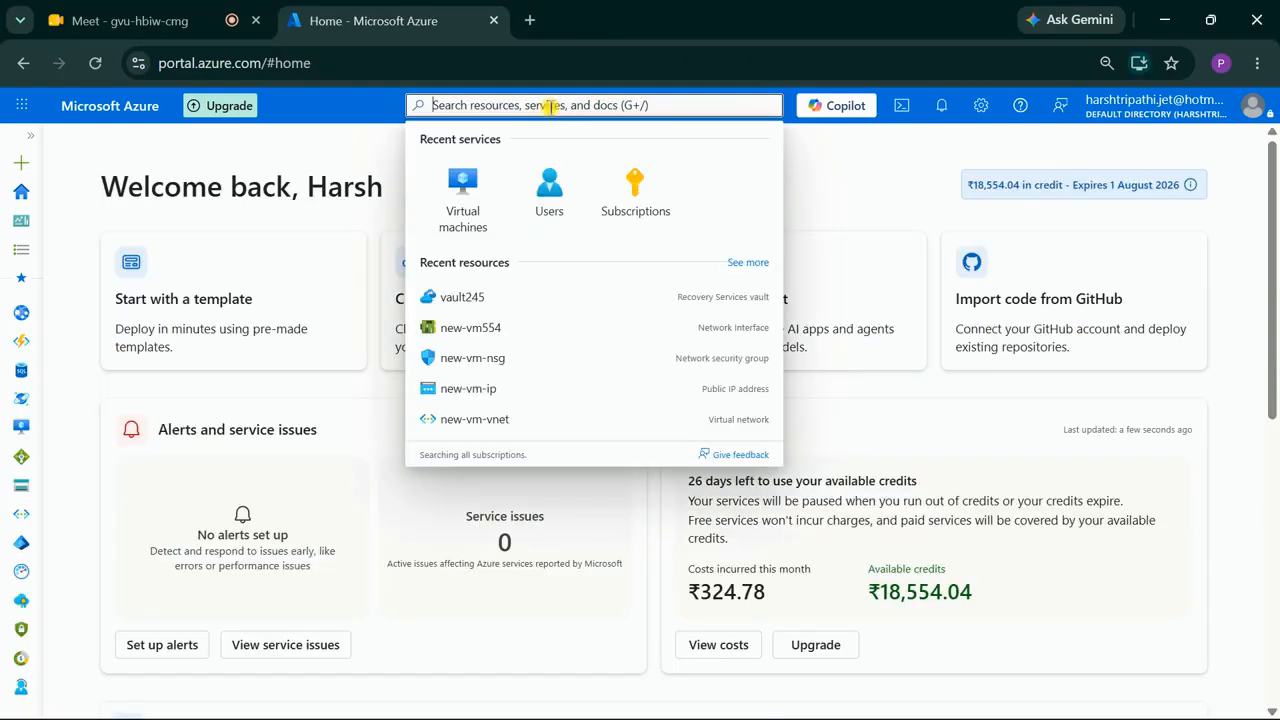
{"action": "left_click", "coordinate": [477, 297]}
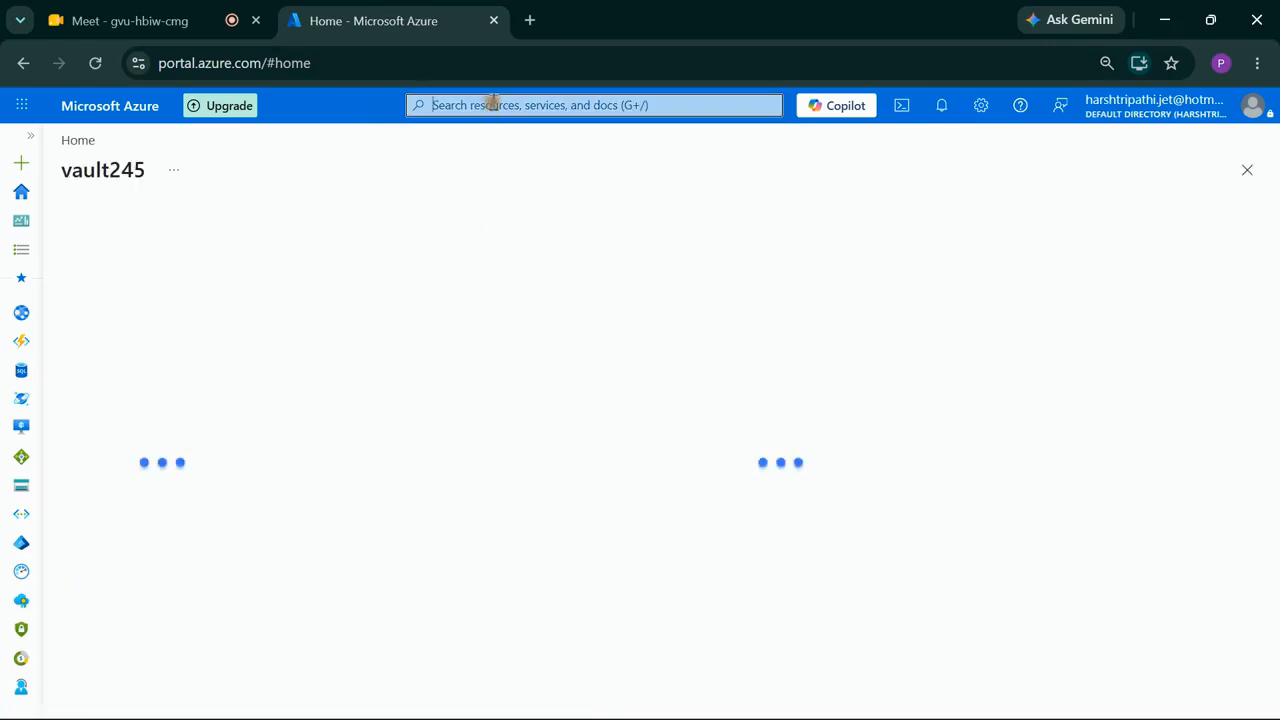
{"action": "left_click", "coordinate": [493, 105]}
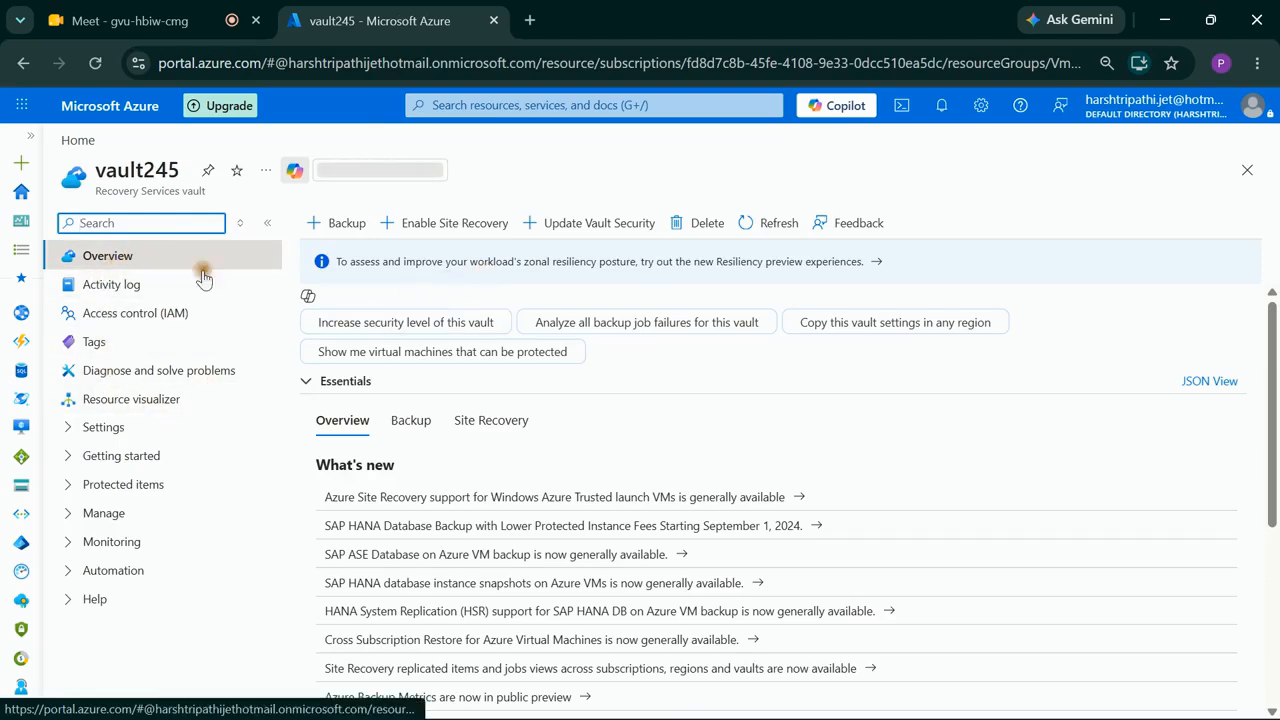
Step: Examine the Backup and Site Recovery sections of the vault's overview, including replication and failover health
{"action": "left_click", "coordinate": [412, 421]}
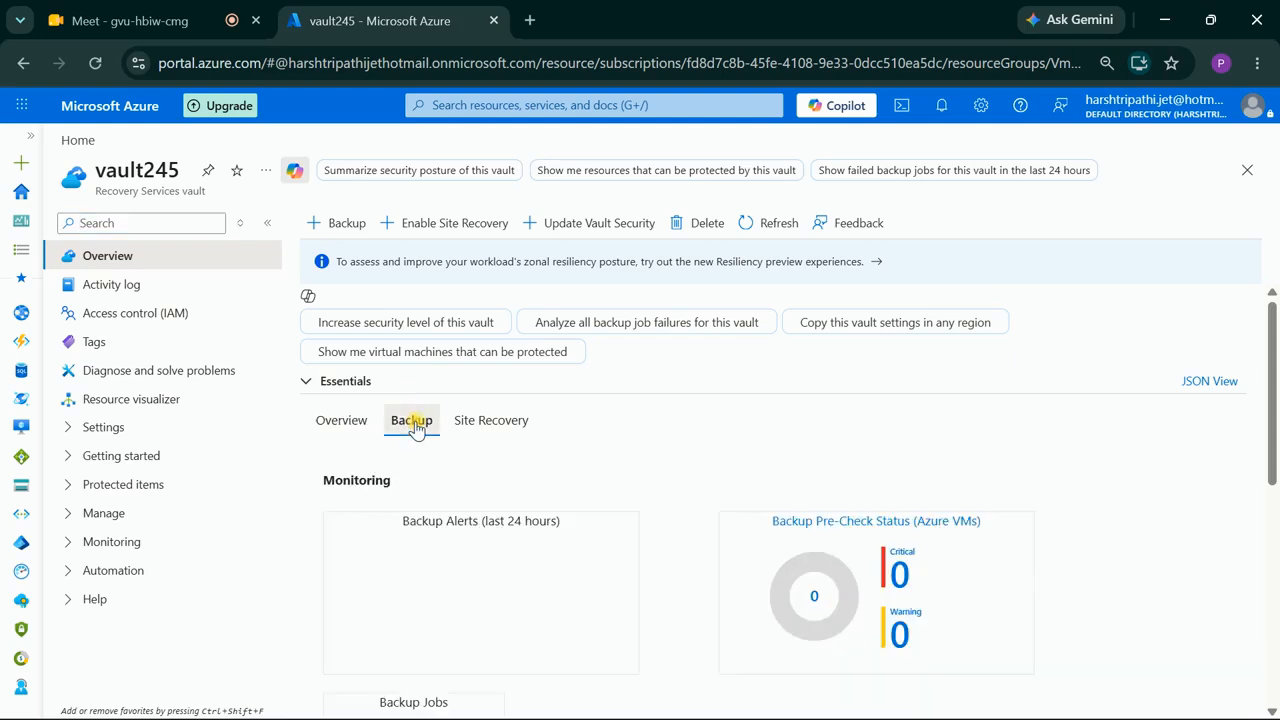
{"action": "left_click", "coordinate": [500, 424]}
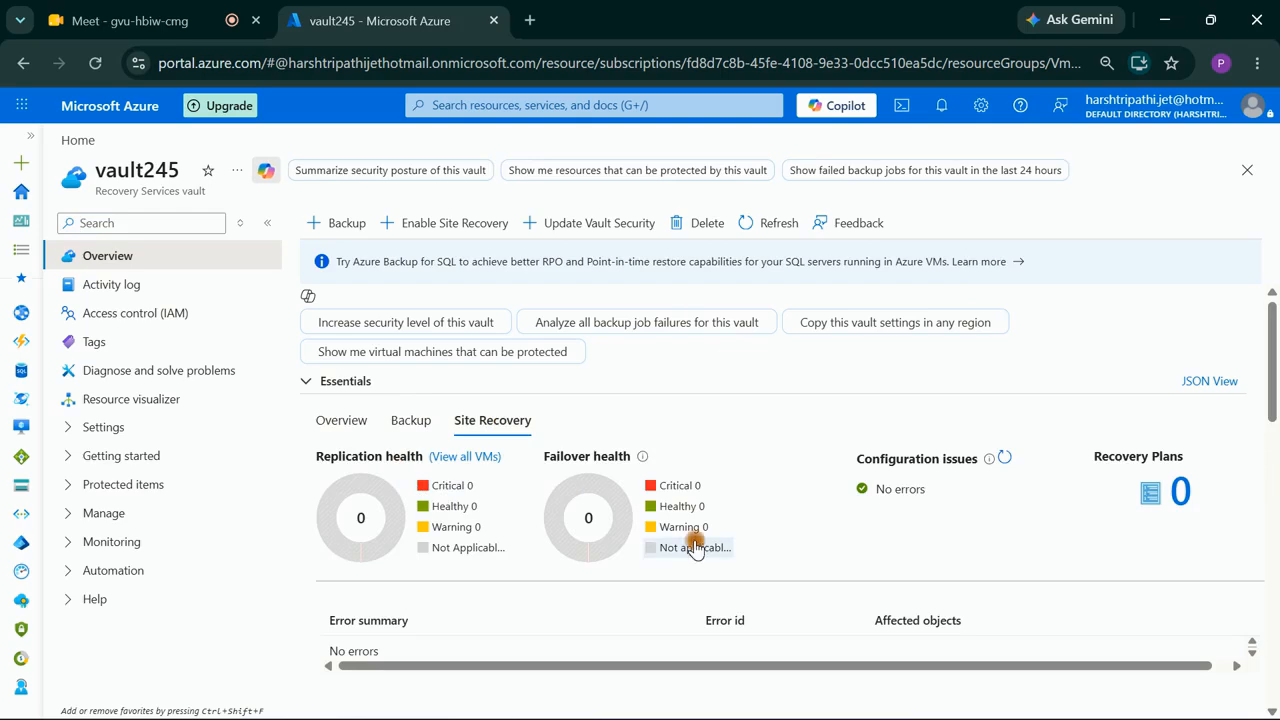
{"action": "scroll", "coordinate": [695, 550], "scroll_direction": "down", "scroll_amount": 3}
{"action": "scroll", "coordinate": [695, 550], "scroll_direction": "up", "scroll_amount": 3}
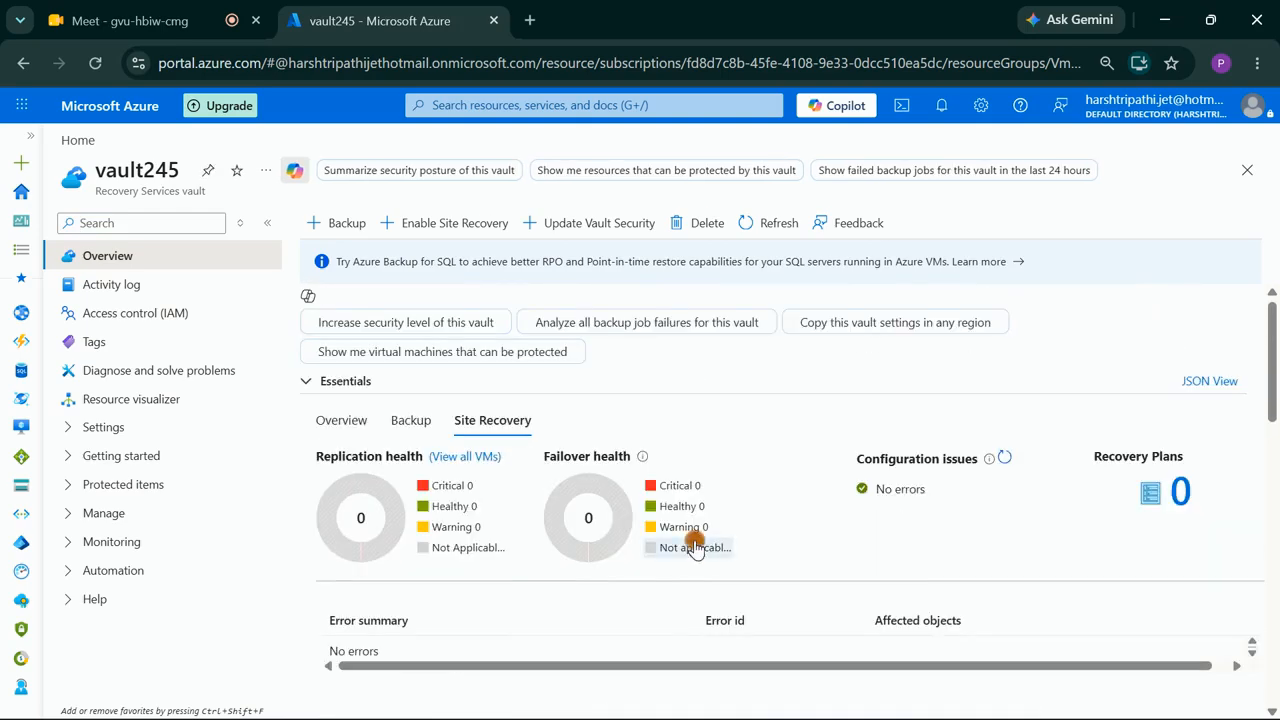
Step: View vault245's Site Recovery setup options and open its Azure Virtual Machine backup items under Protected items
{"action": "left_click", "coordinate": [476, 221]}
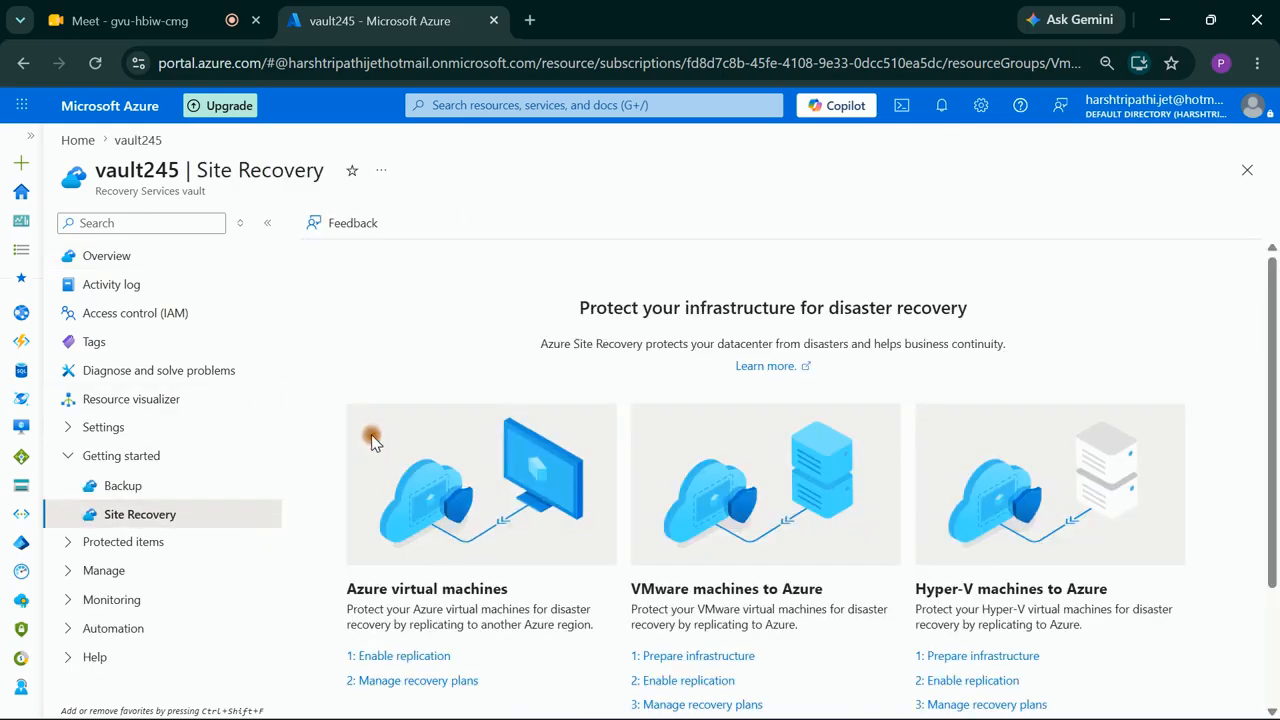
{"action": "left_click", "coordinate": [111, 541]}
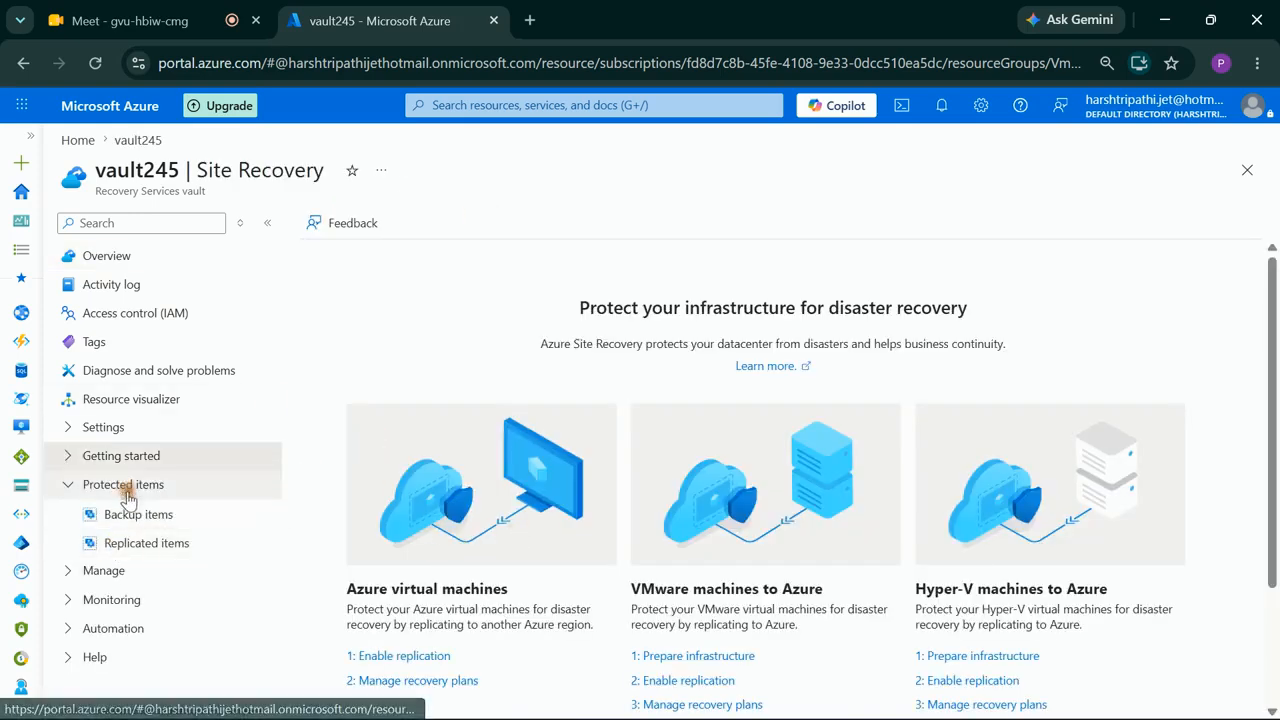
{"action": "left_click", "coordinate": [138, 518]}
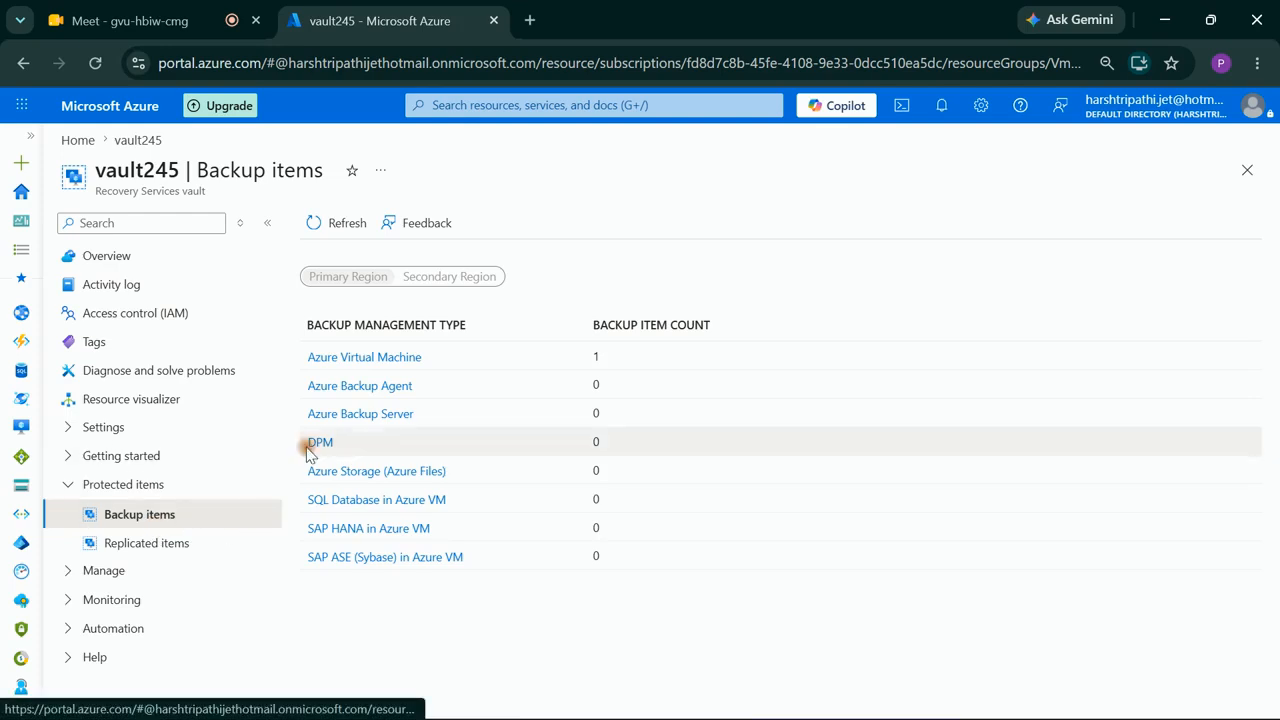
{"action": "left_click", "coordinate": [377, 359]}
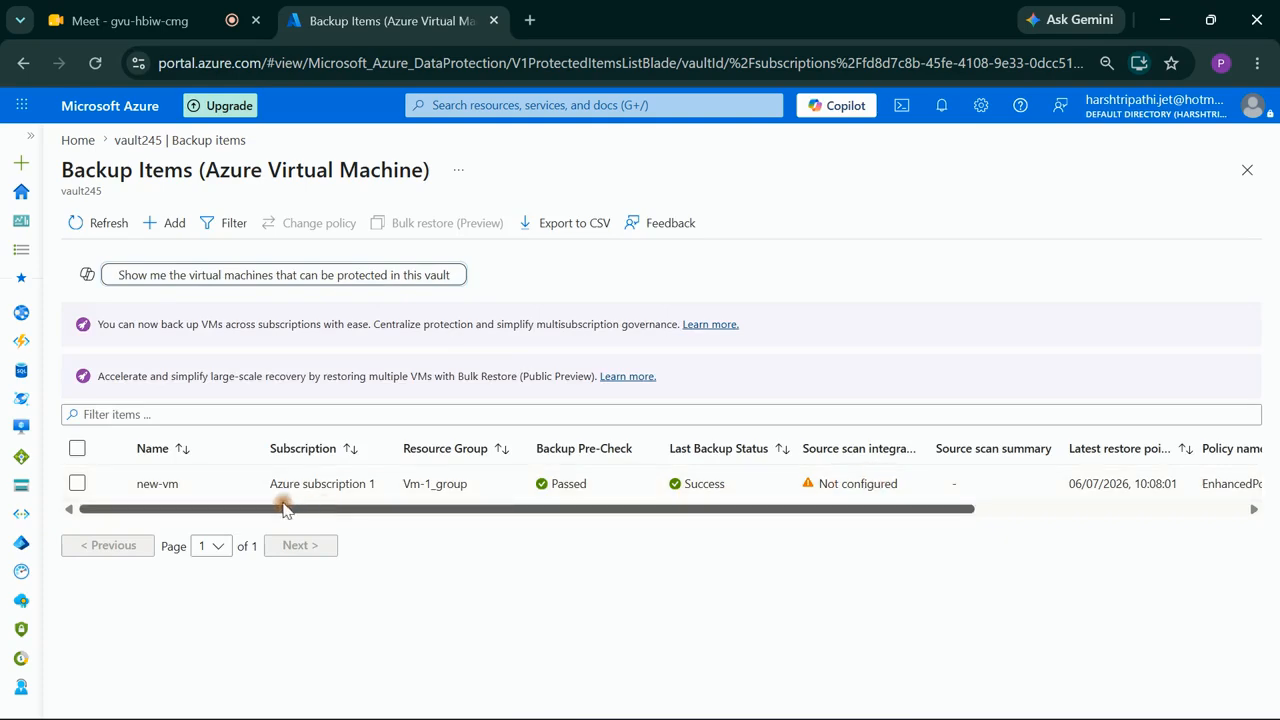
Step: Select new-vm's backup item and examine its backup status, policy columns and available backup and restore actions
{"action": "left_click", "coordinate": [78, 488]}
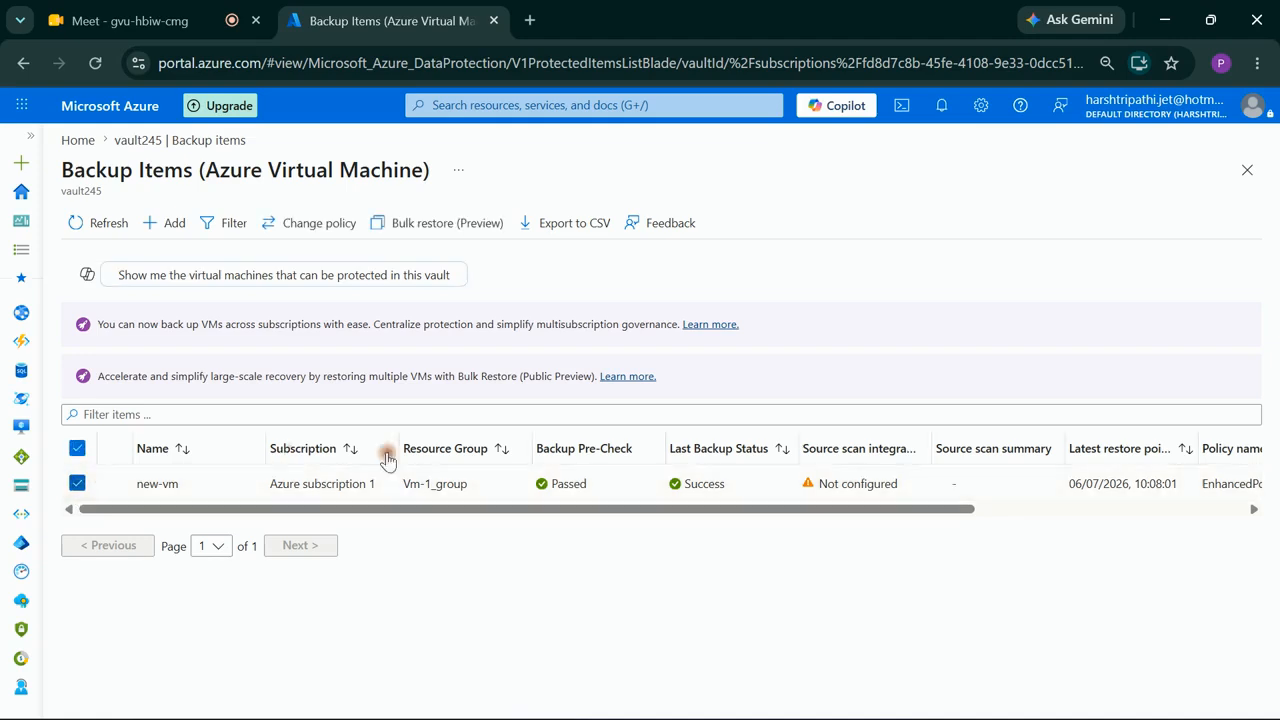
{"action": "left_click_drag", "start_coordinate": [708, 515], "coordinate": [1006, 491]}
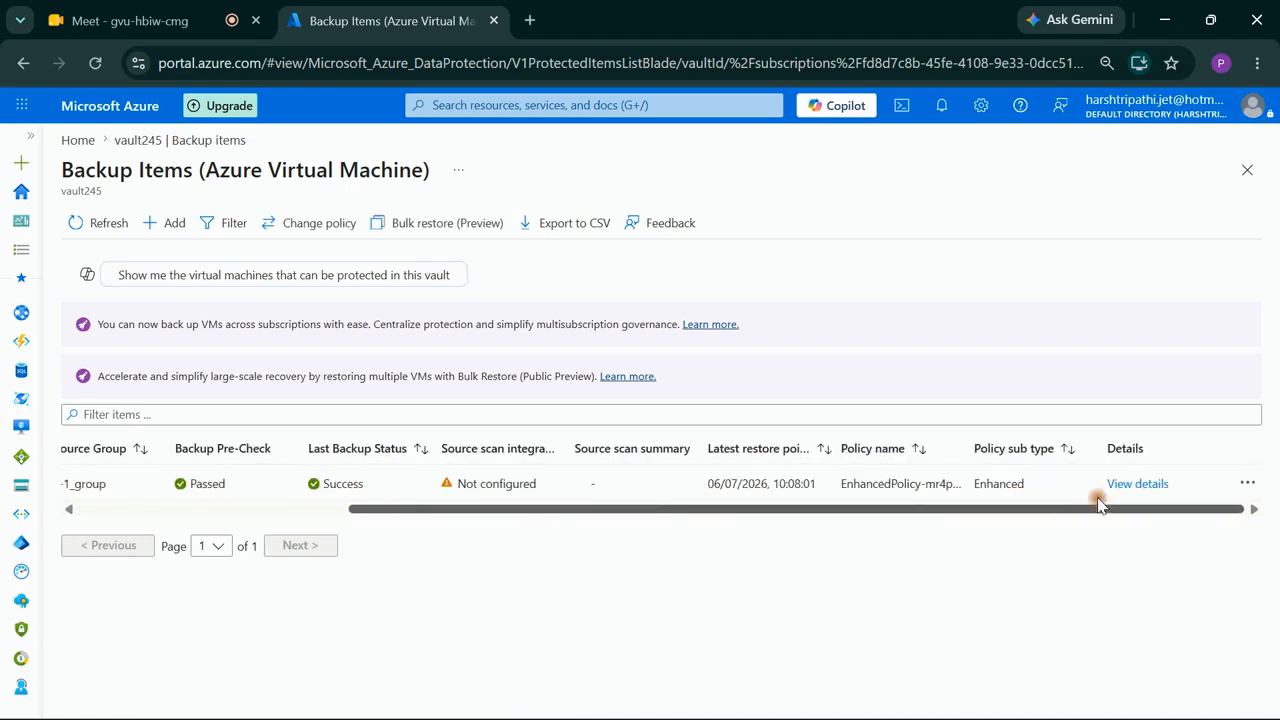
{"action": "left_click", "coordinate": [1248, 484]}
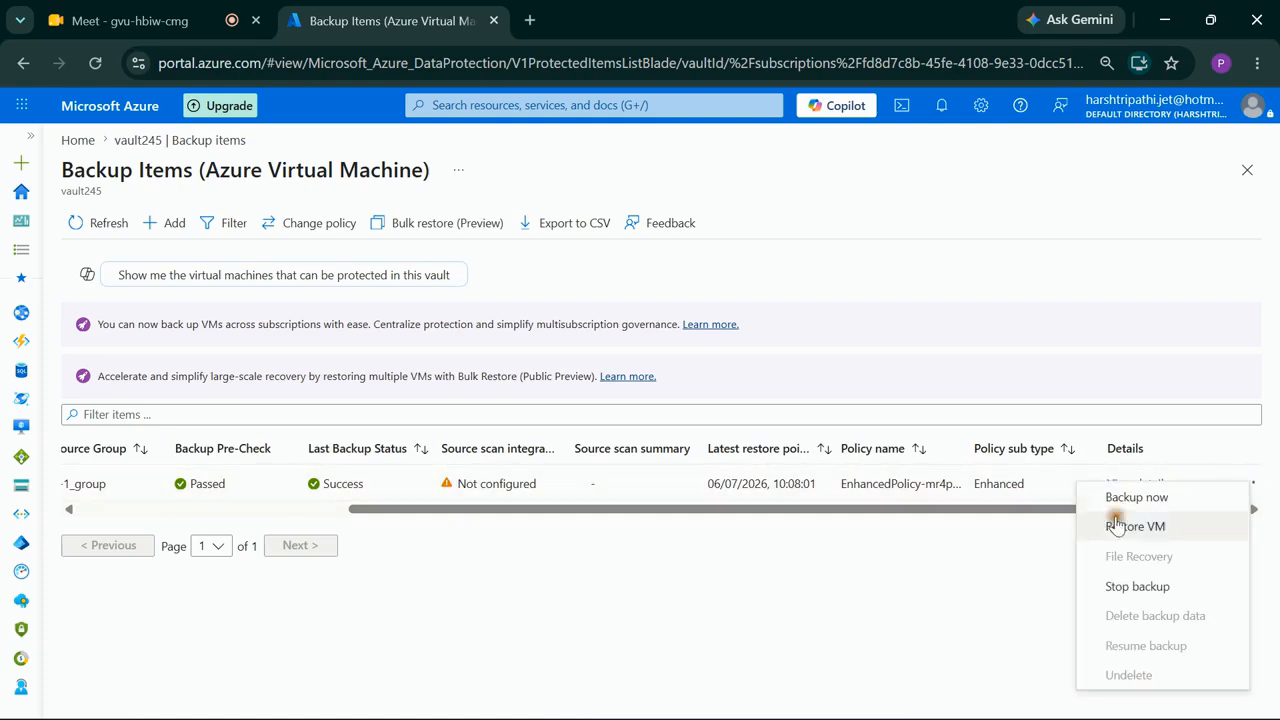
{"action": "left_click", "coordinate": [850, 529]}
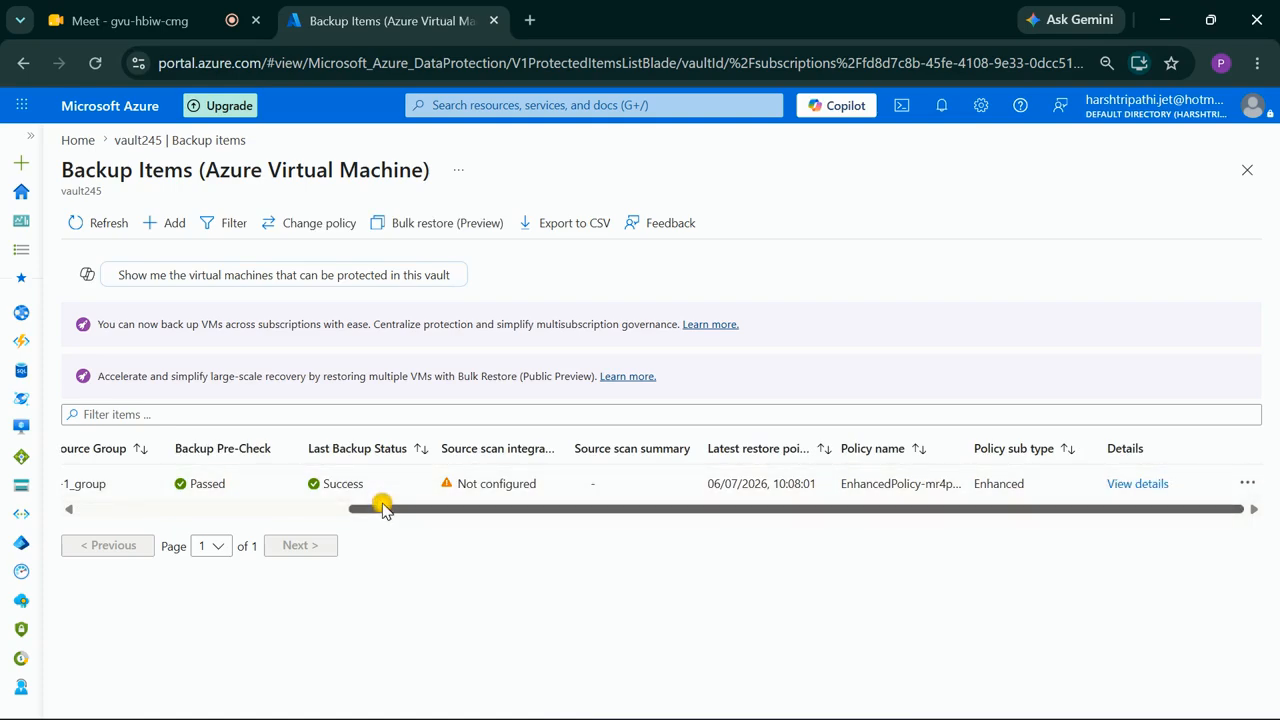
{"action": "left_click", "coordinate": [72, 510]}
{"action": "left_click", "coordinate": [78, 513]}
{"action": "left_click", "coordinate": [78, 513]}
{"action": "left_click", "coordinate": [78, 513]}
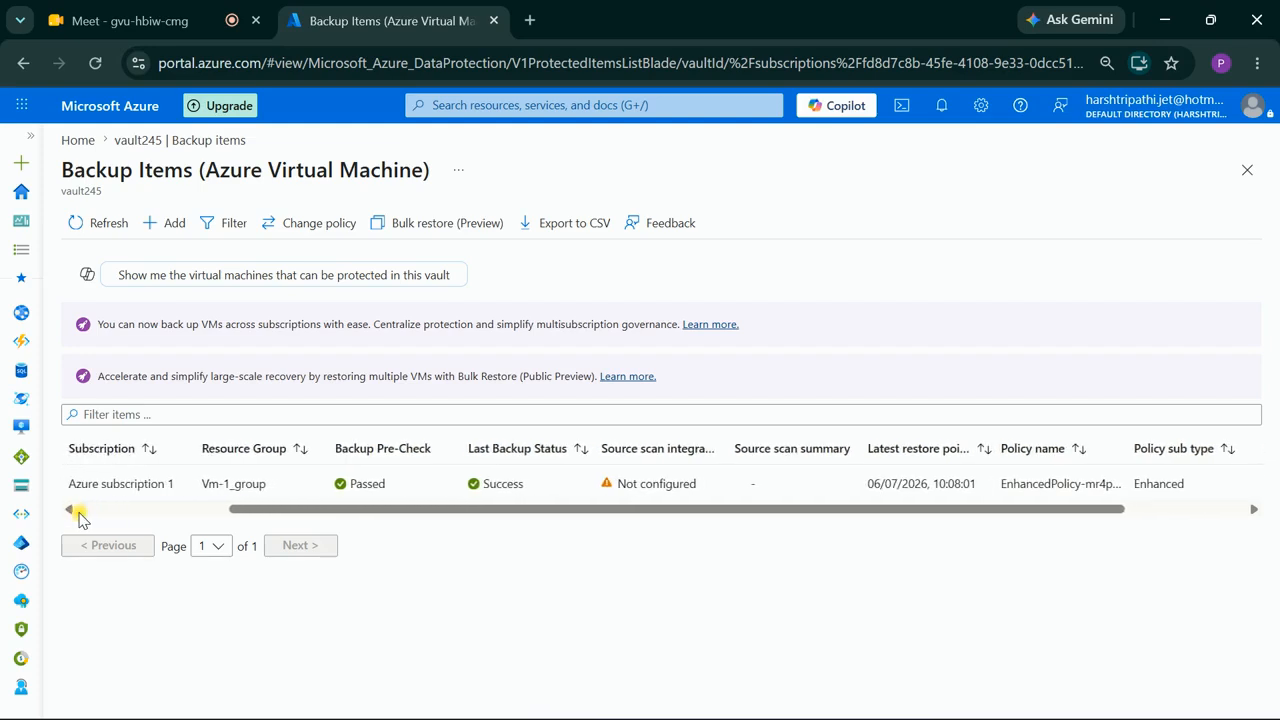
{"action": "right_click", "coordinate": [372, 24]}
{"action": "key", "text": "Escape"}
Step: Go to the virtual machines list, review new-vm's properties across its columns and open its overview
{"action": "left_click", "coordinate": [462, 107]}
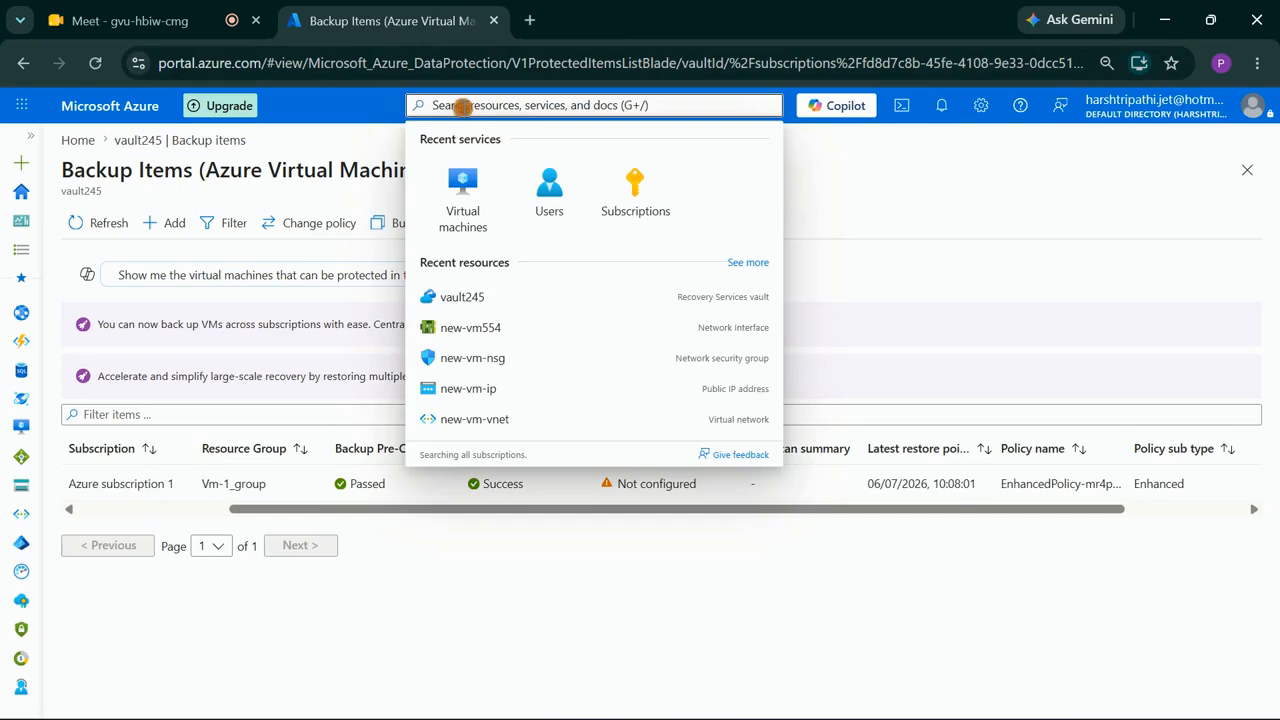
{"action": "left_click", "coordinate": [466, 188]}
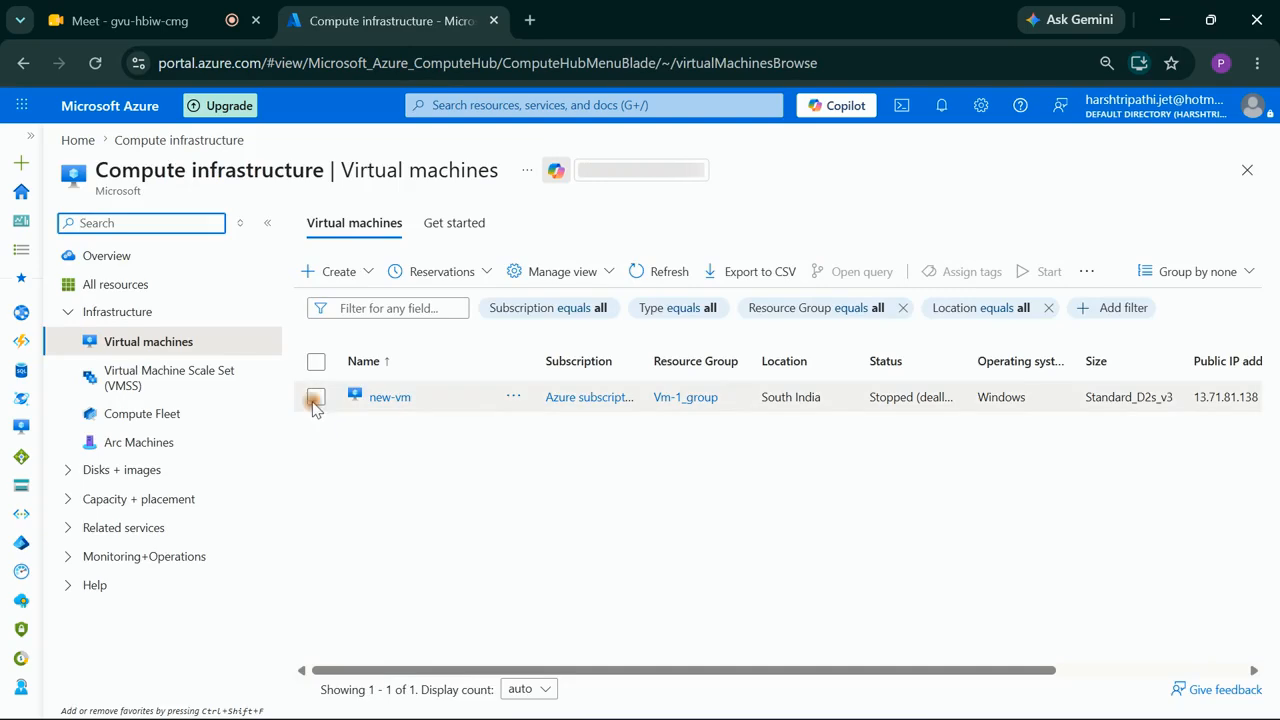
{"action": "left_click", "coordinate": [316, 397]}
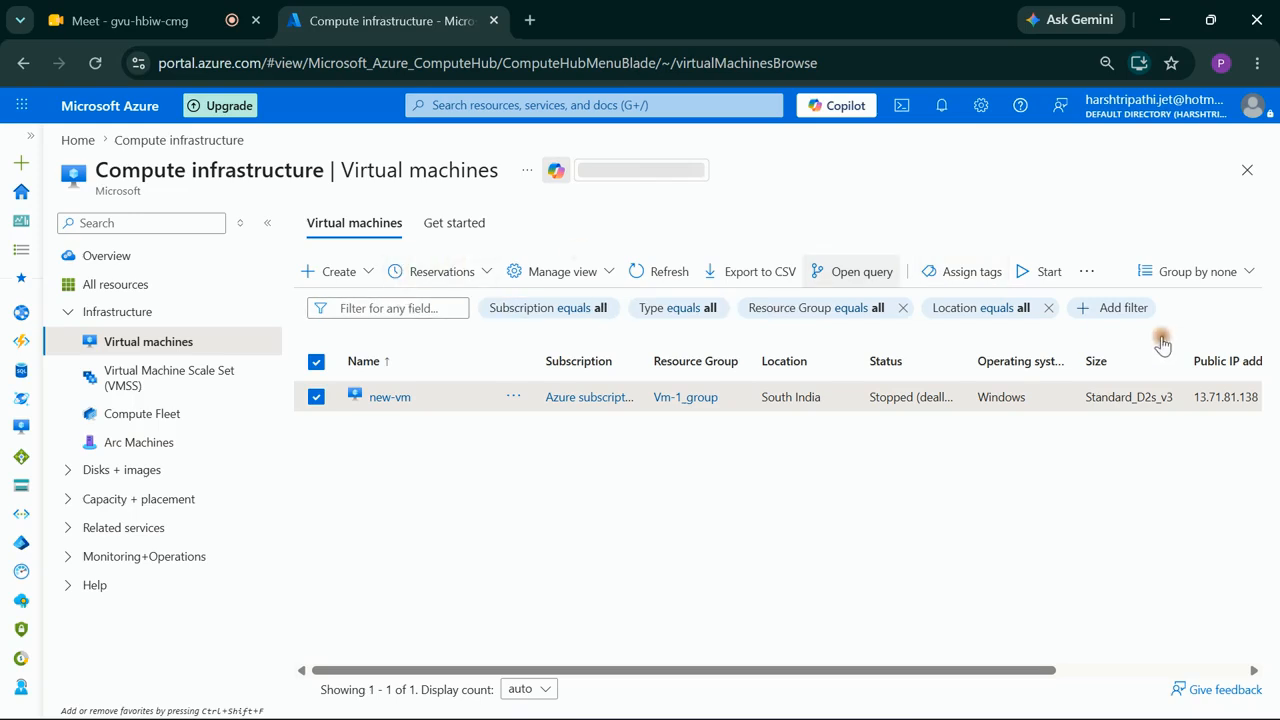
{"action": "scroll", "coordinate": [1160, 423], "scroll_direction": "right", "scroll_amount": 3}
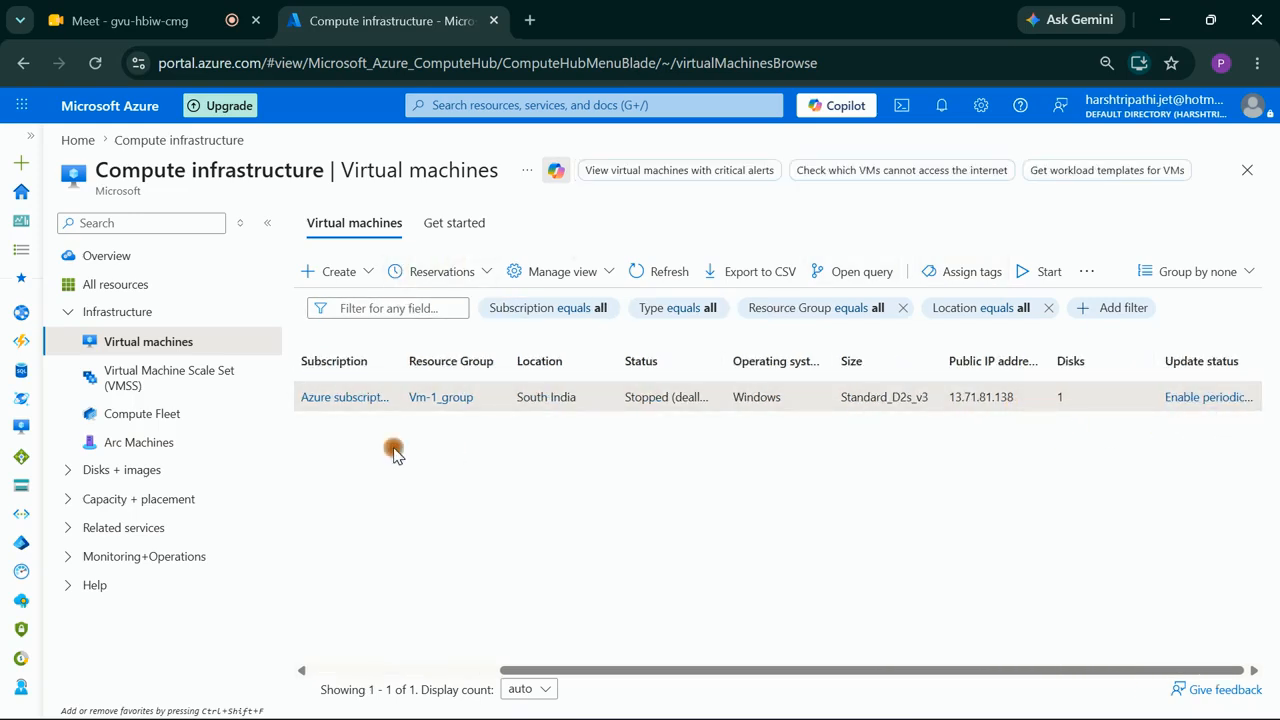
{"action": "scroll", "coordinate": [365, 402], "scroll_direction": "left", "scroll_amount": 3}
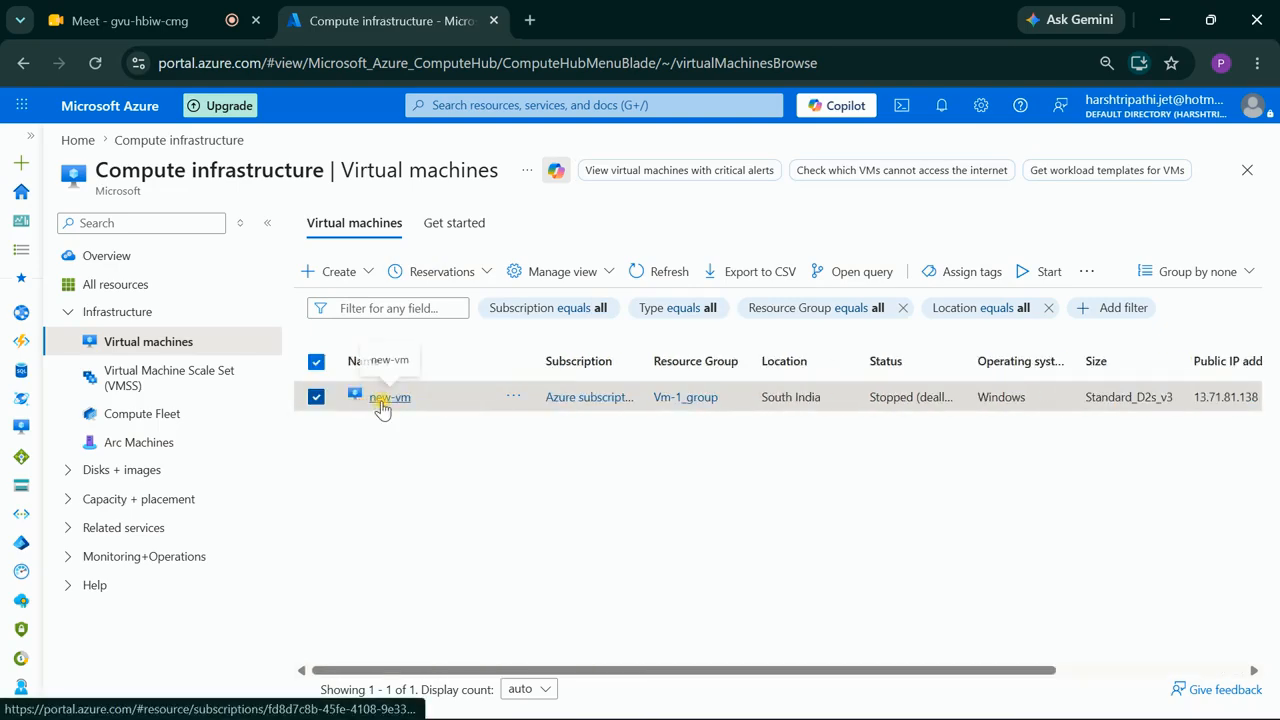
{"action": "left_click", "coordinate": [381, 400]}
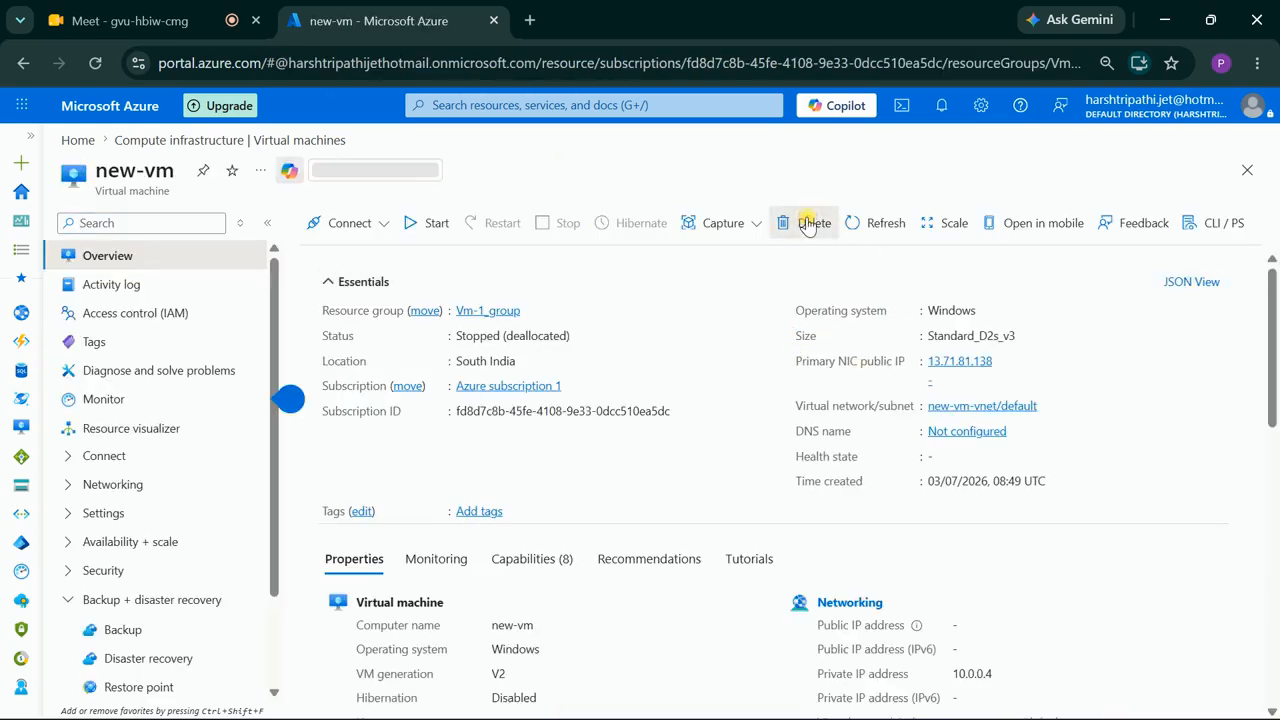
Step: Delete new-vm with force delete applied, leaving the OS disk out of the deletion and acknowledging the deletion terms
{"action": "left_click", "coordinate": [808, 222]}
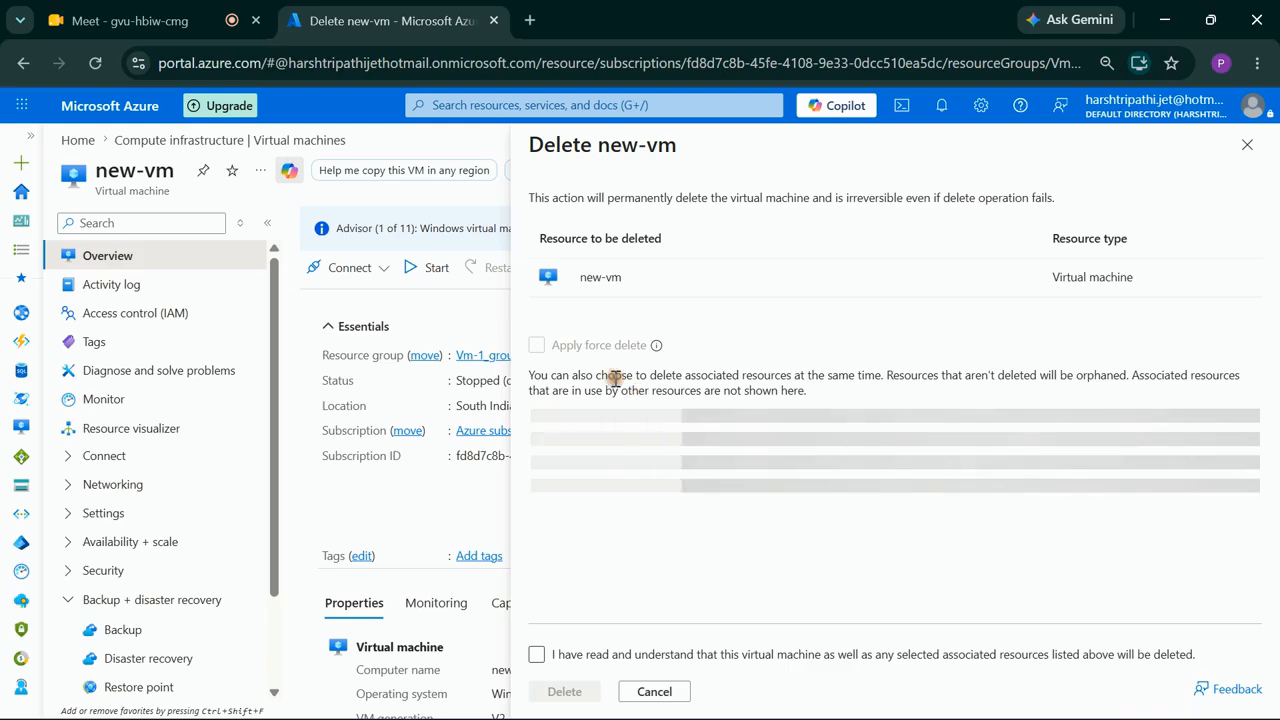
{"action": "left_click", "coordinate": [537, 346]}
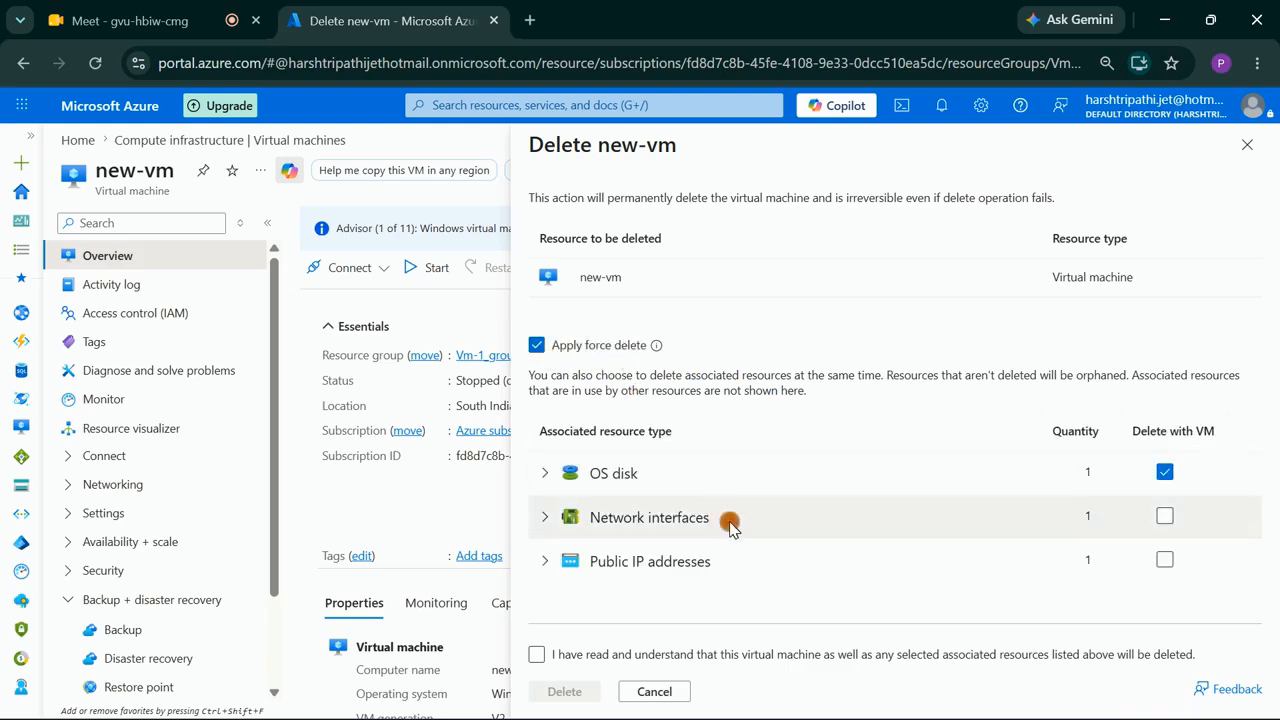
{"action": "left_click", "coordinate": [1167, 477]}
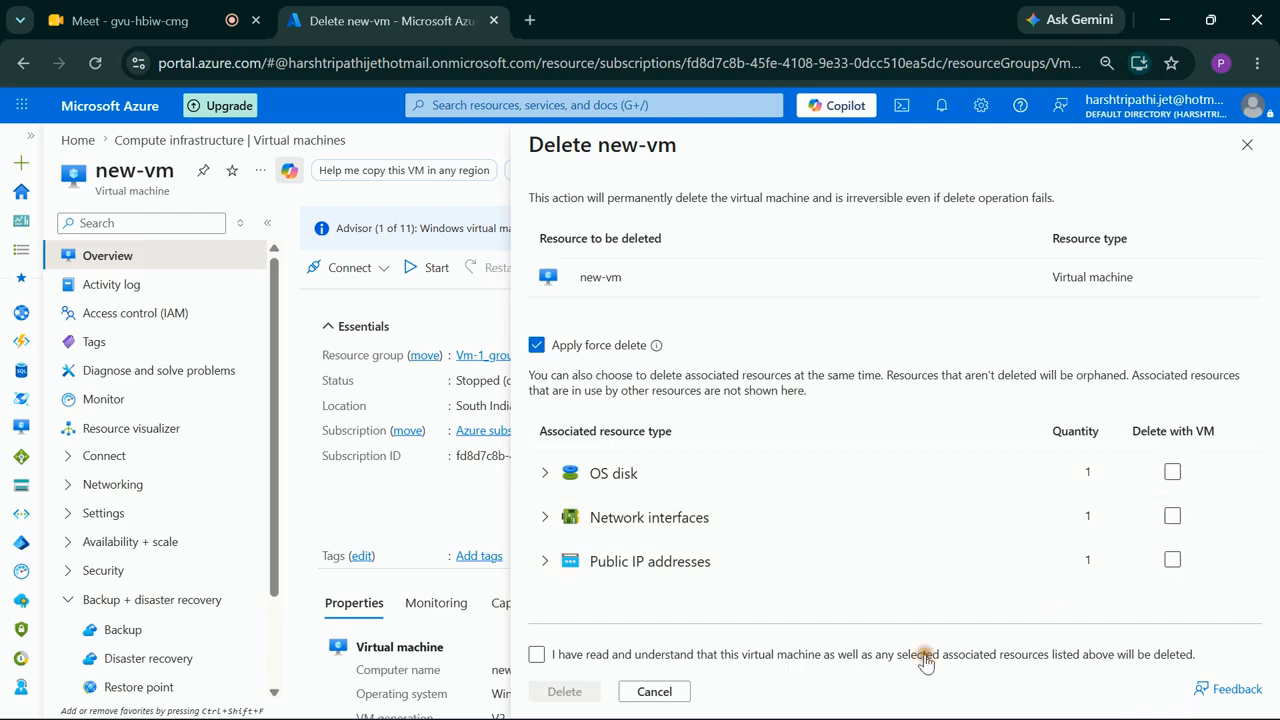
{"action": "left_click", "coordinate": [536, 656]}
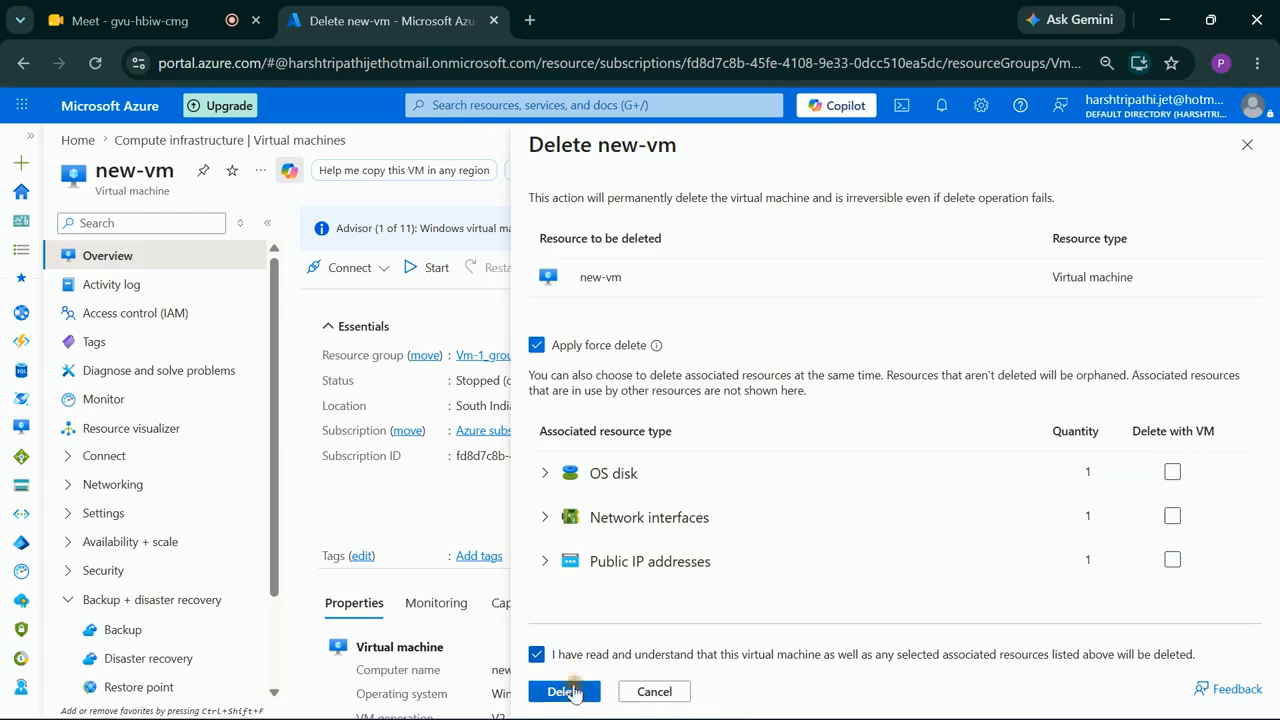
{"action": "left_click", "coordinate": [575, 700]}
{"action": "left_click", "coordinate": [576, 693]}
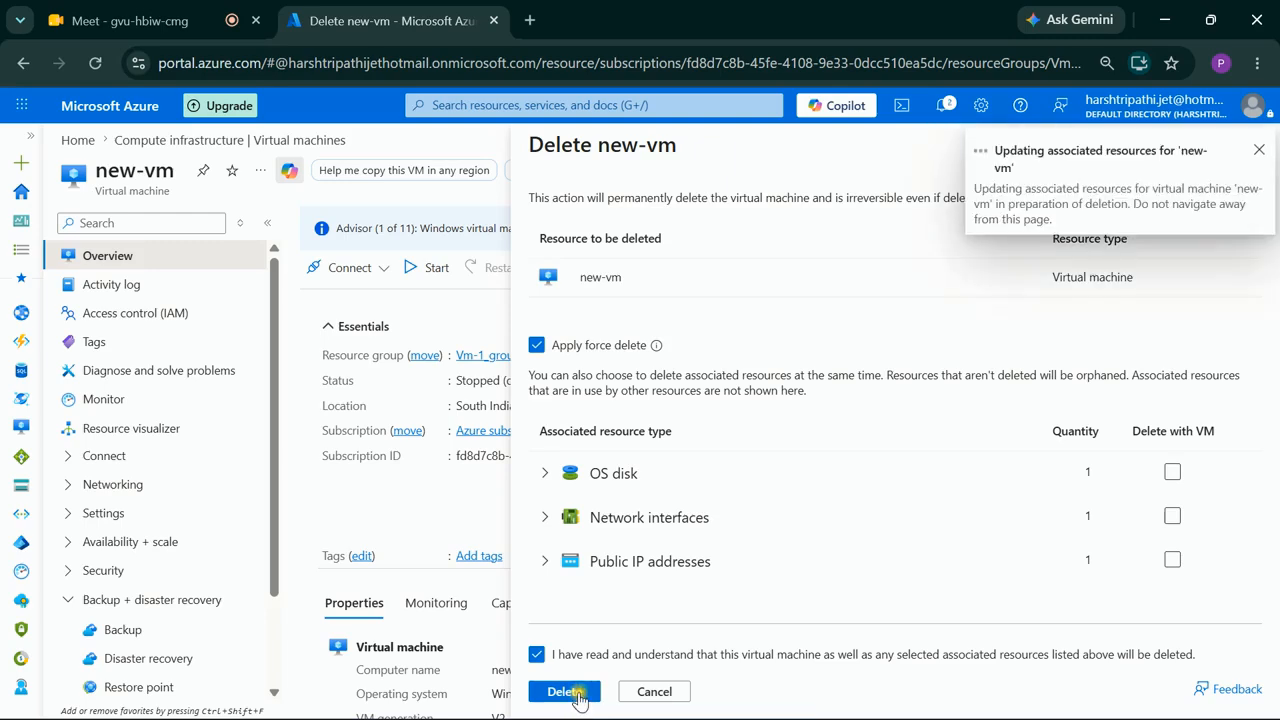
Step: Check the notifications for new-vm's deletion and reload the virtual machines list
{"action": "left_click", "coordinate": [945, 106]}
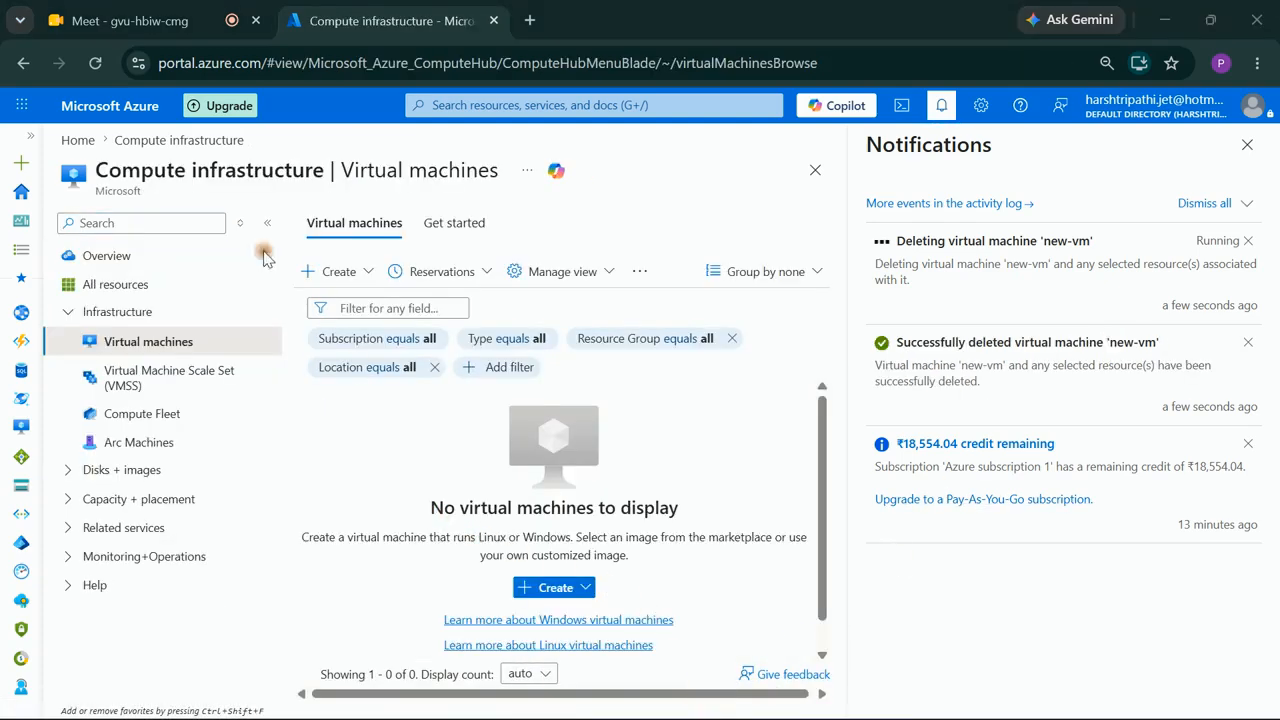
{"action": "left_click", "coordinate": [98, 56]}
{"action": "key", "text": "F5"}
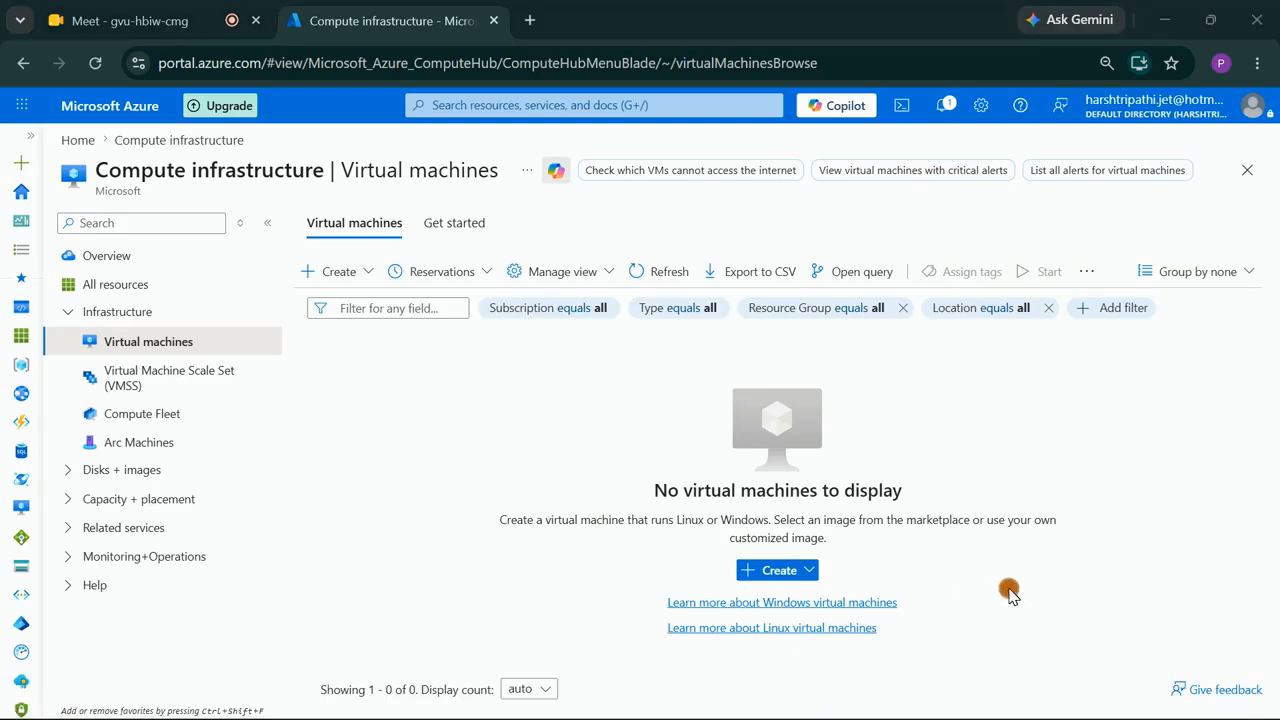
Step: From the portal home, search for "recove", open Recovery Services vaults and select vault245
{"action": "left_click", "coordinate": [140, 107]}
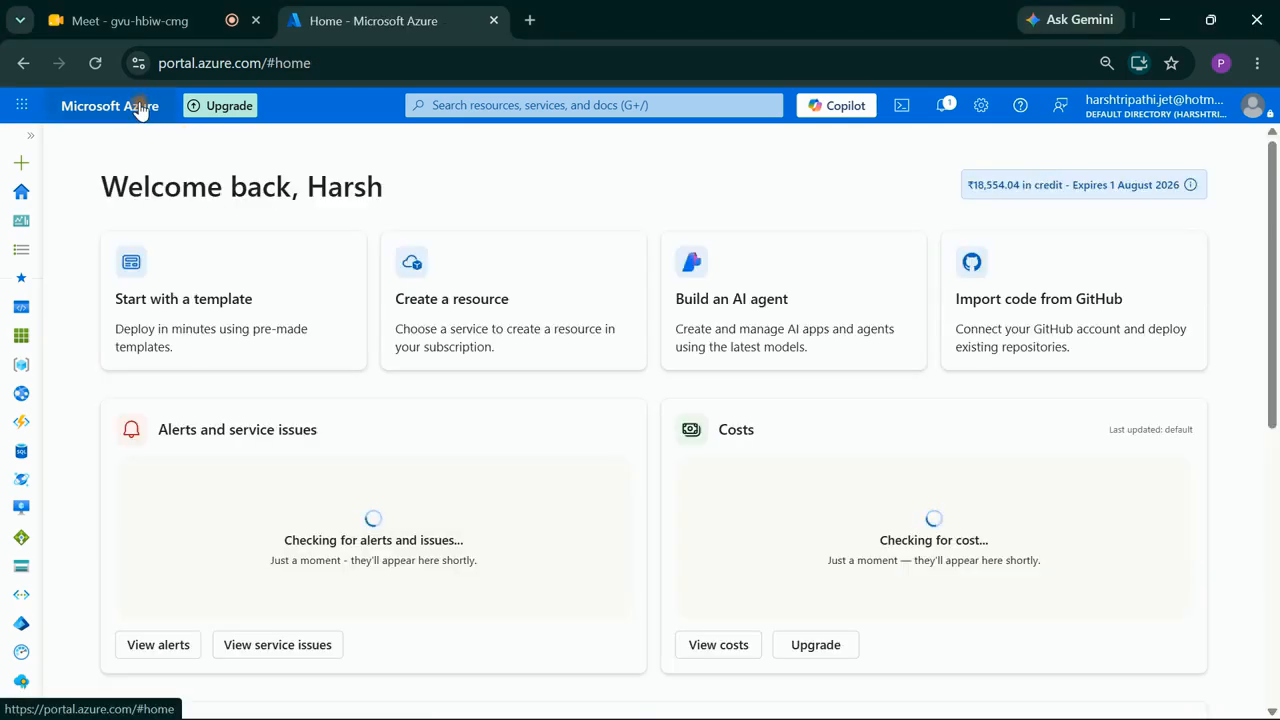
{"action": "left_click", "coordinate": [481, 102]}
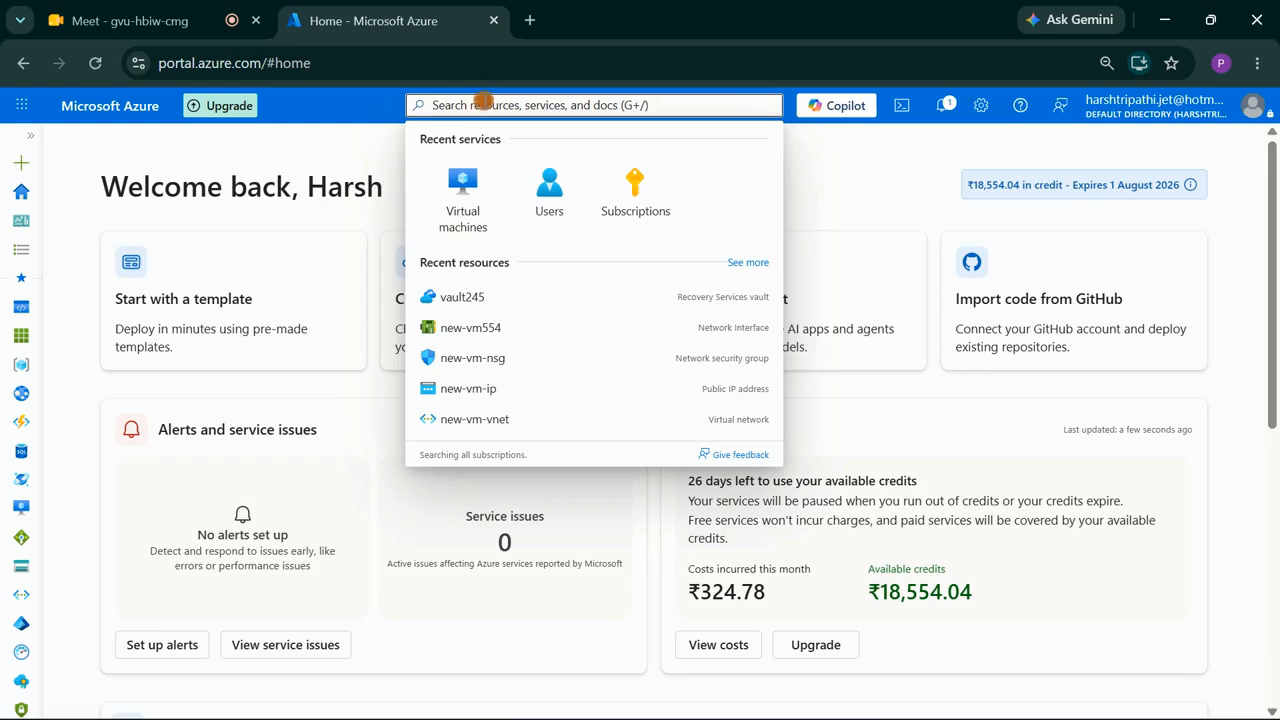
{"action": "type", "text": "re"}
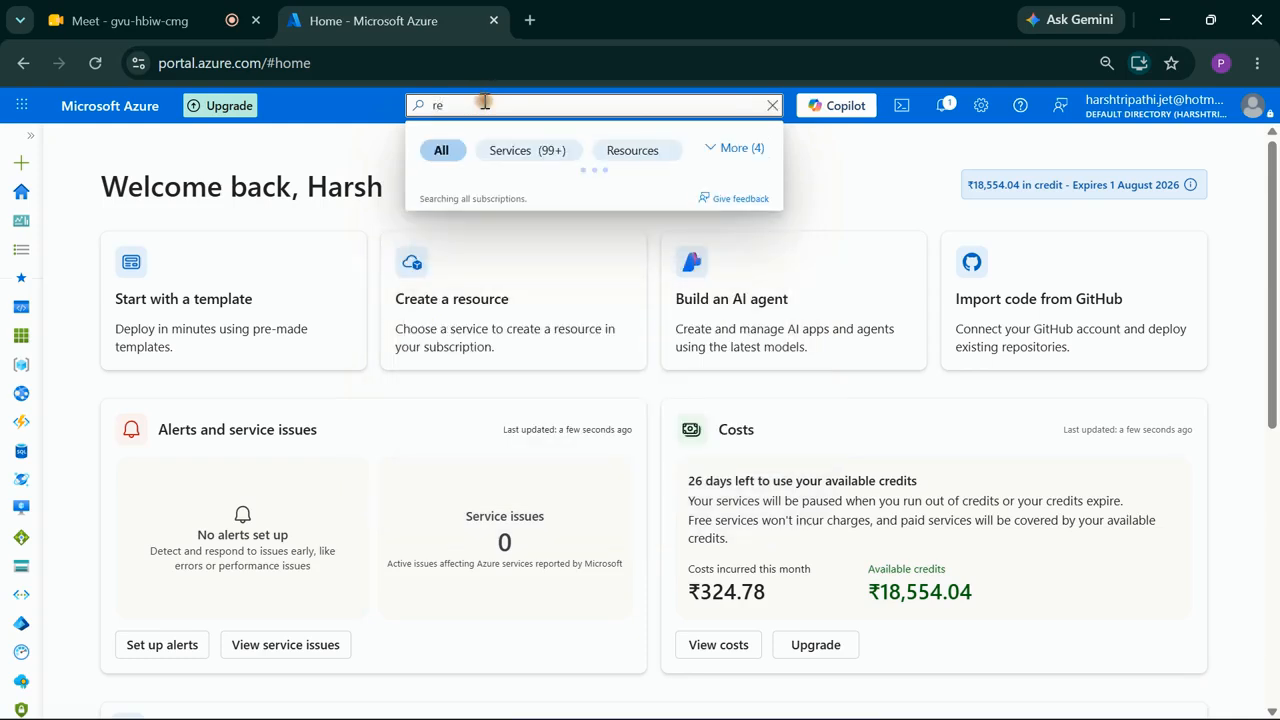
{"action": "type", "text": "cove"}
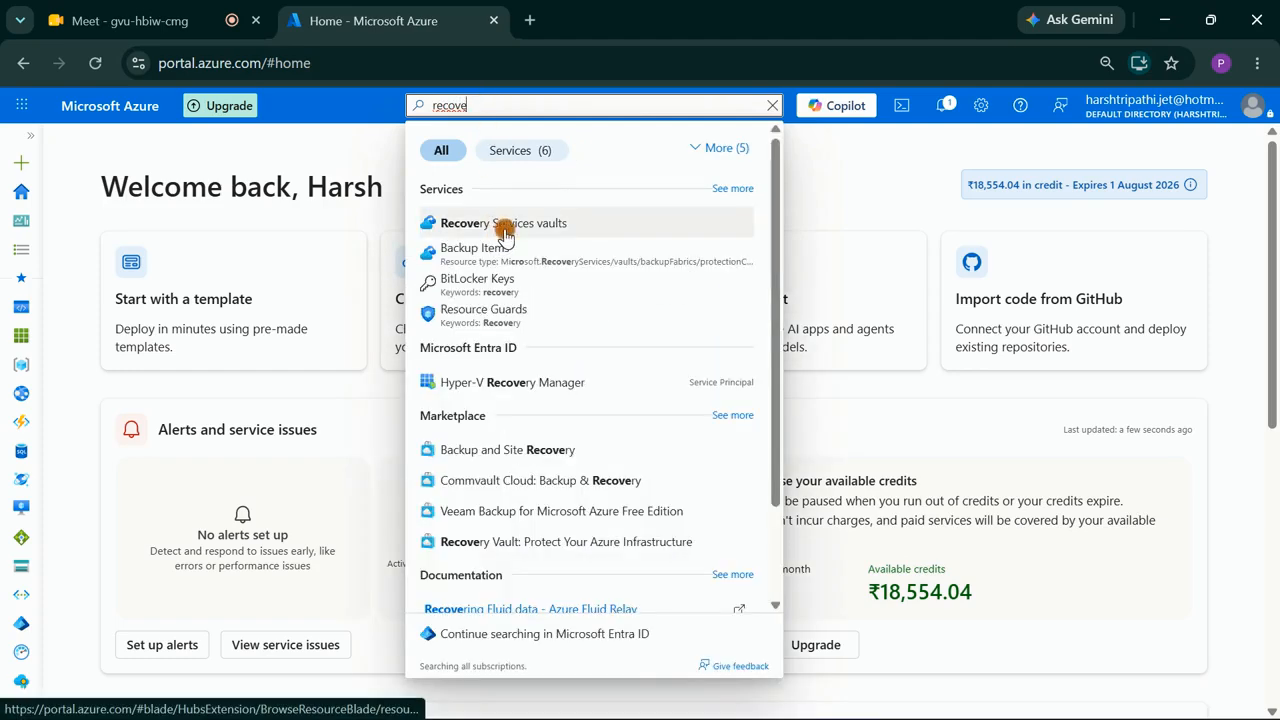
{"action": "left_click", "coordinate": [505, 229]}
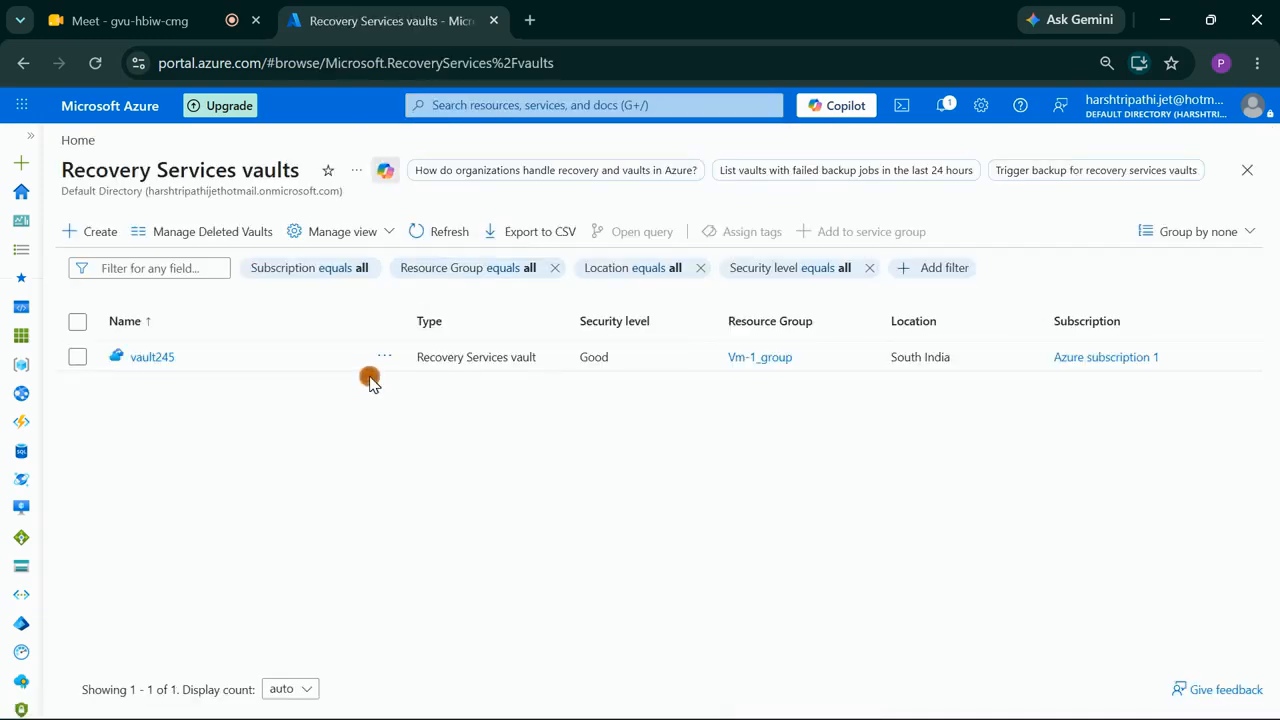
{"action": "left_click", "coordinate": [141, 359]}
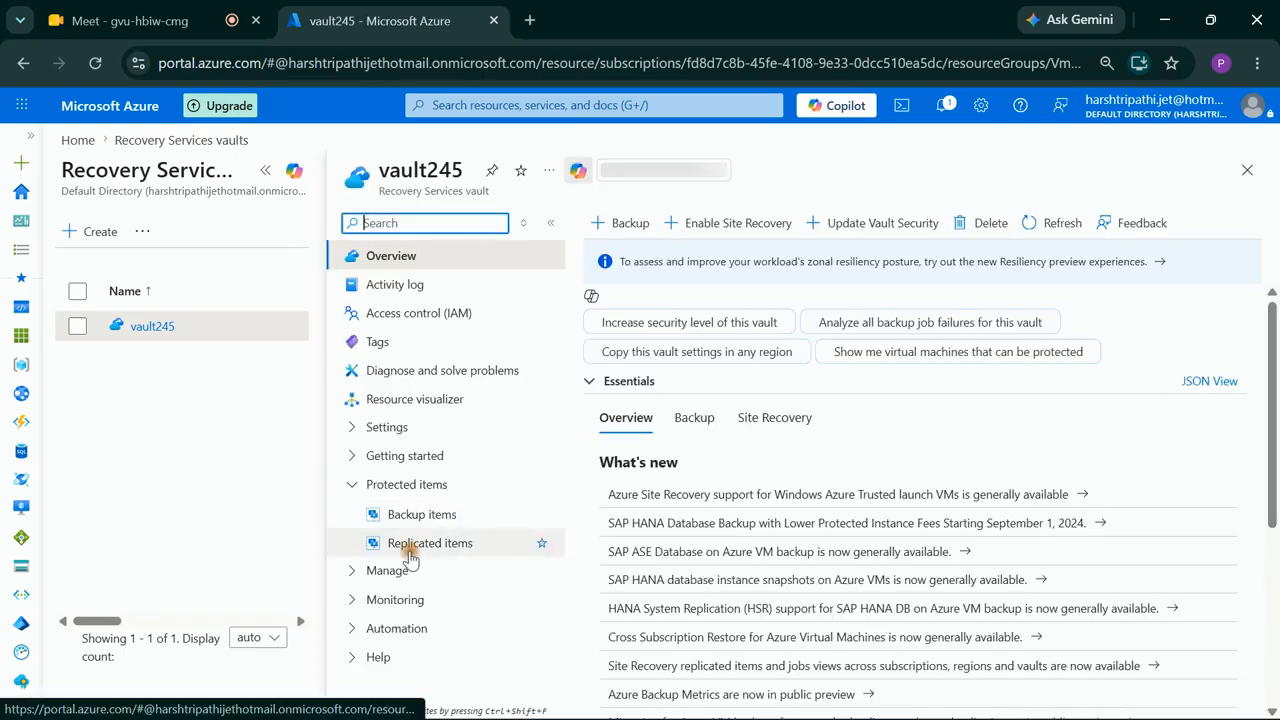
Step: Open vault245's Azure Virtual Machine backup items, review new-vm's row and open its backup details
{"action": "left_click", "coordinate": [421, 514]}
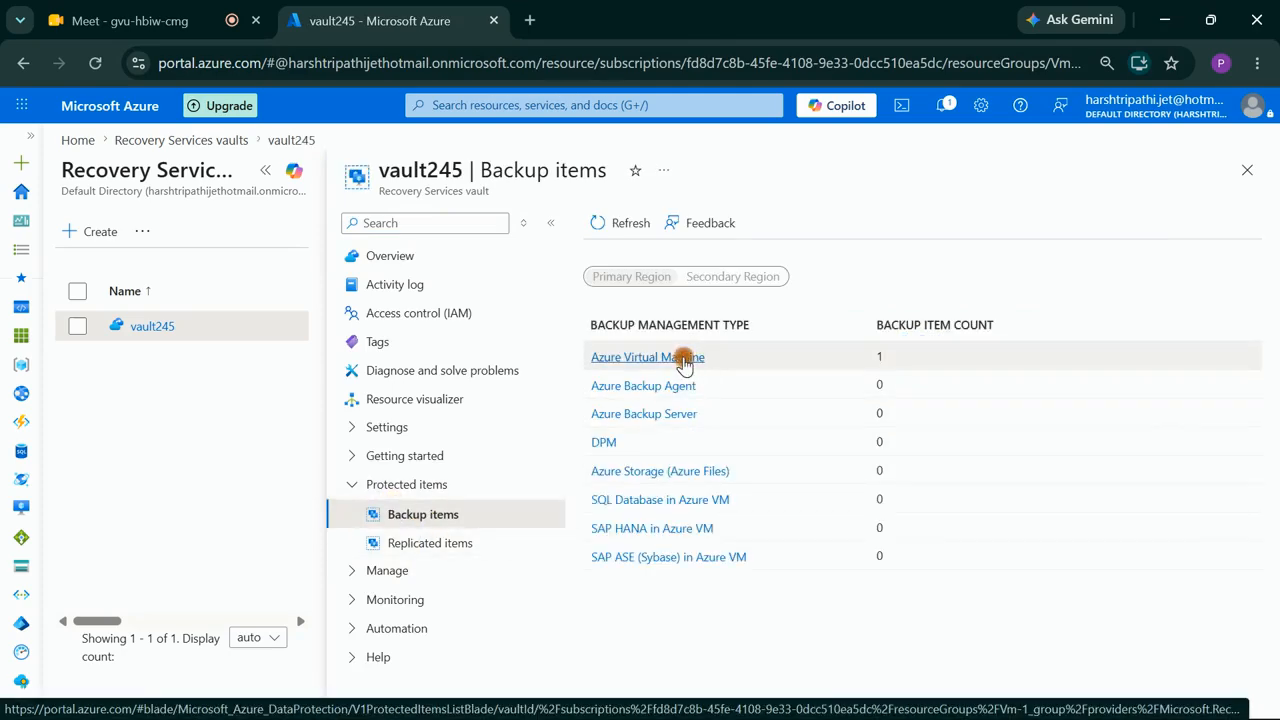
{"action": "left_click", "coordinate": [683, 360]}
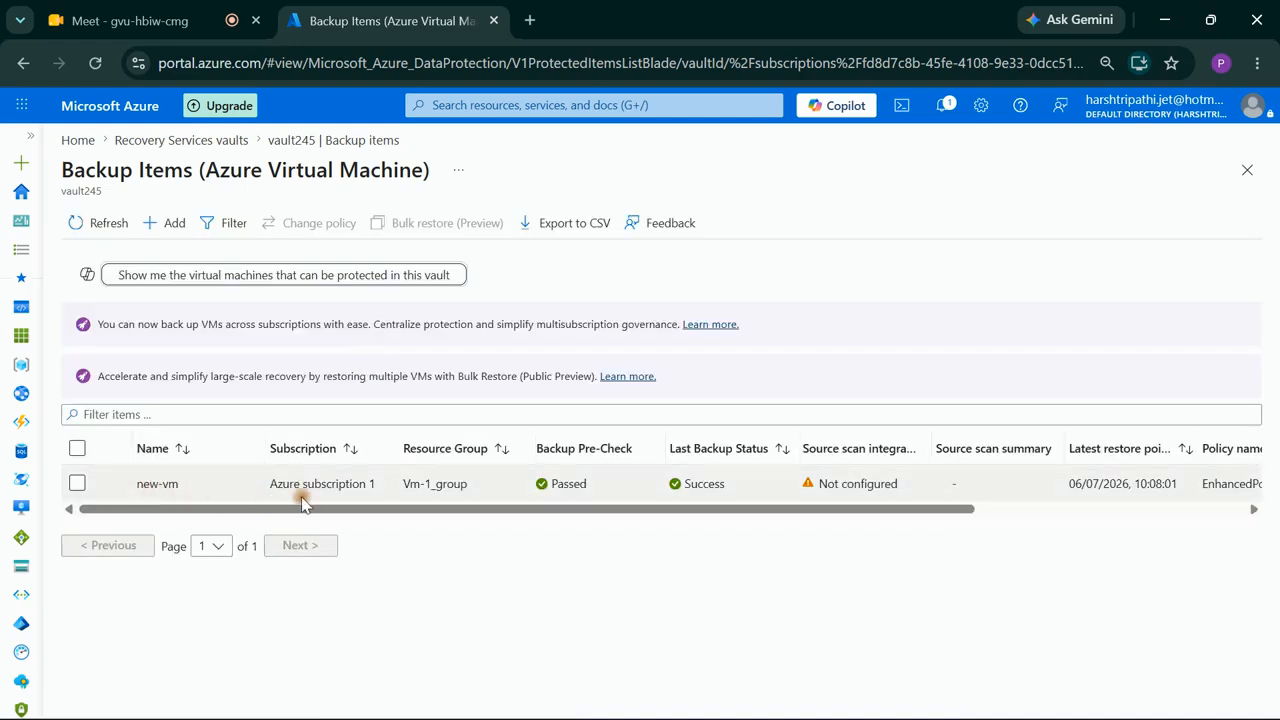
{"action": "left_click", "coordinate": [78, 482]}
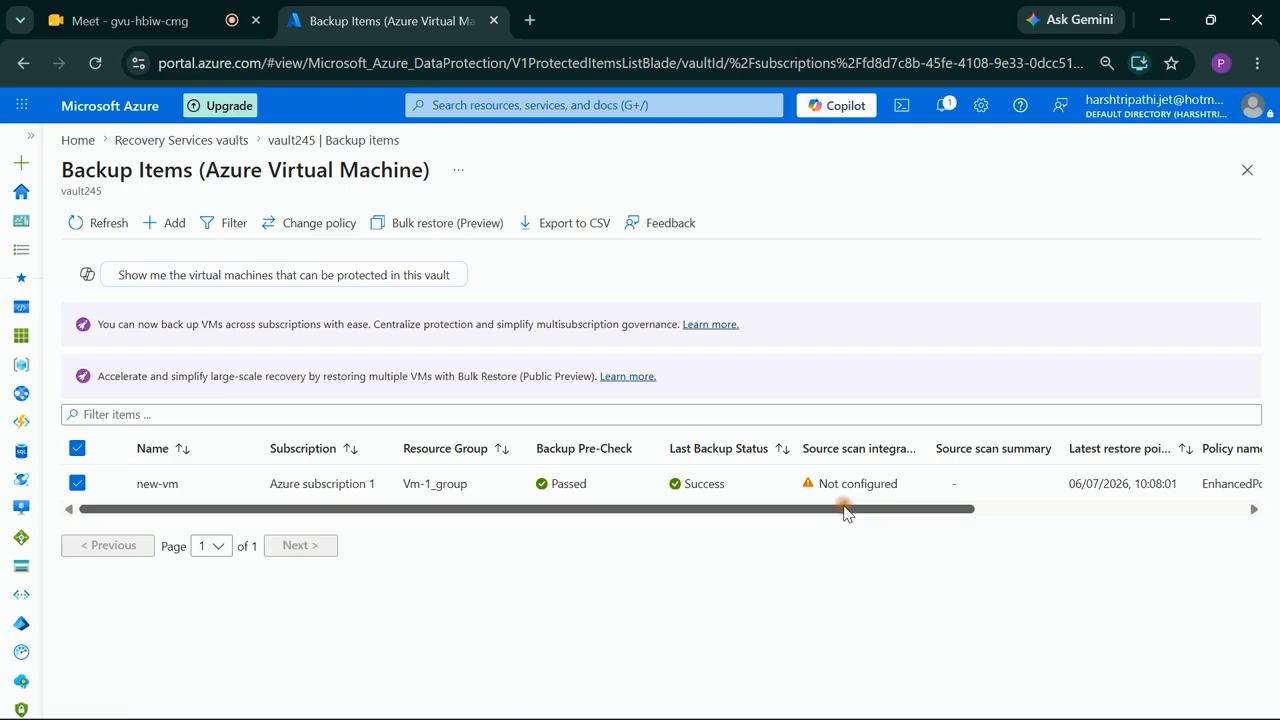
{"action": "left_click", "coordinate": [1143, 508]}
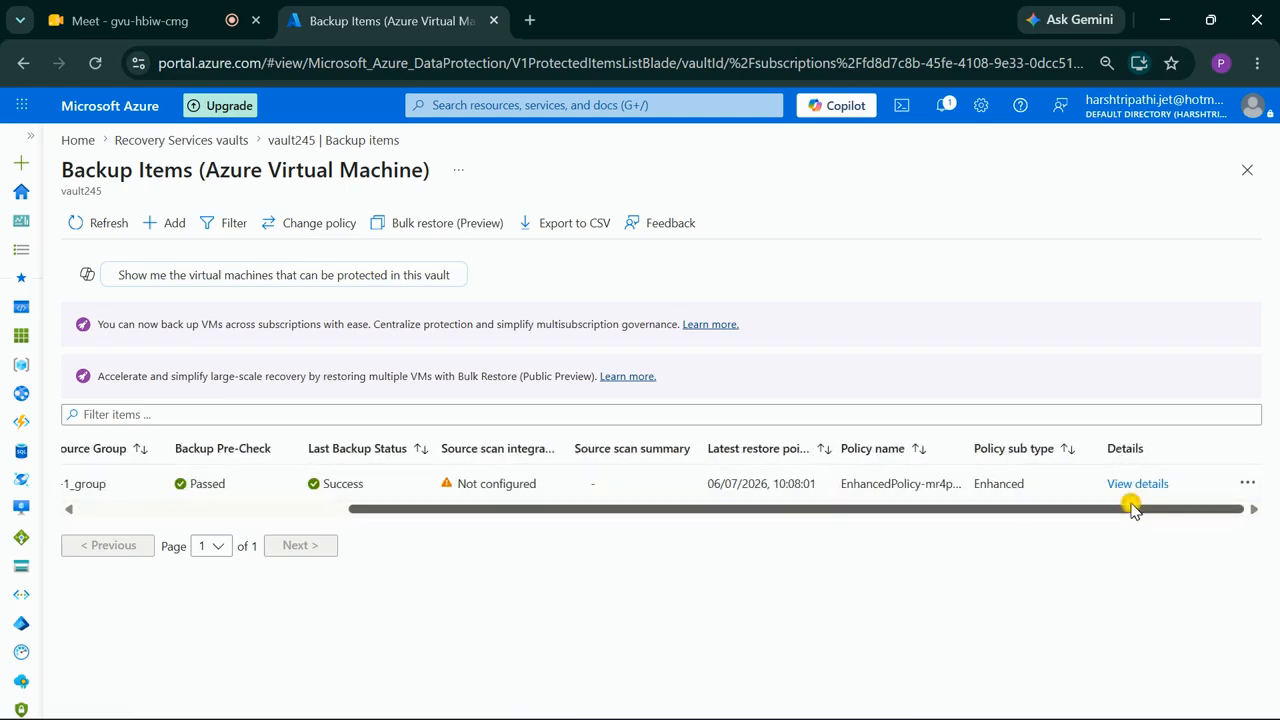
{"action": "left_click", "coordinate": [256, 510]}
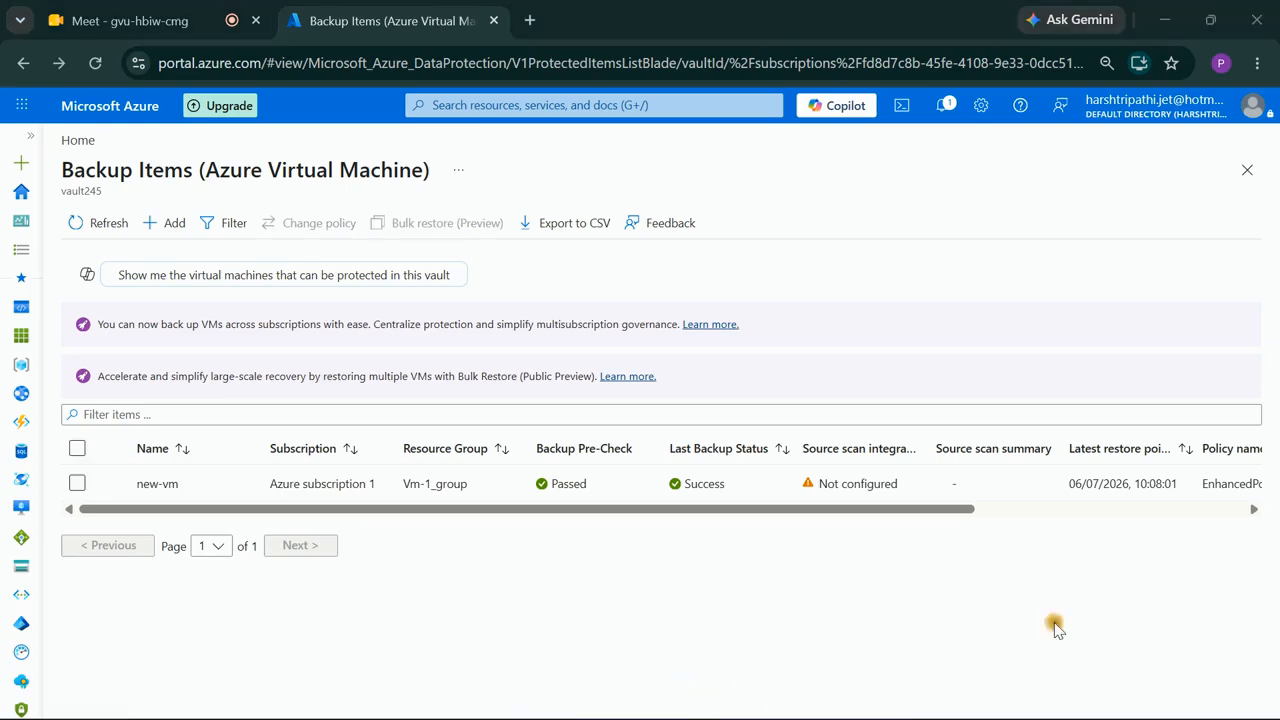
{"action": "left_click", "coordinate": [1118, 508]}
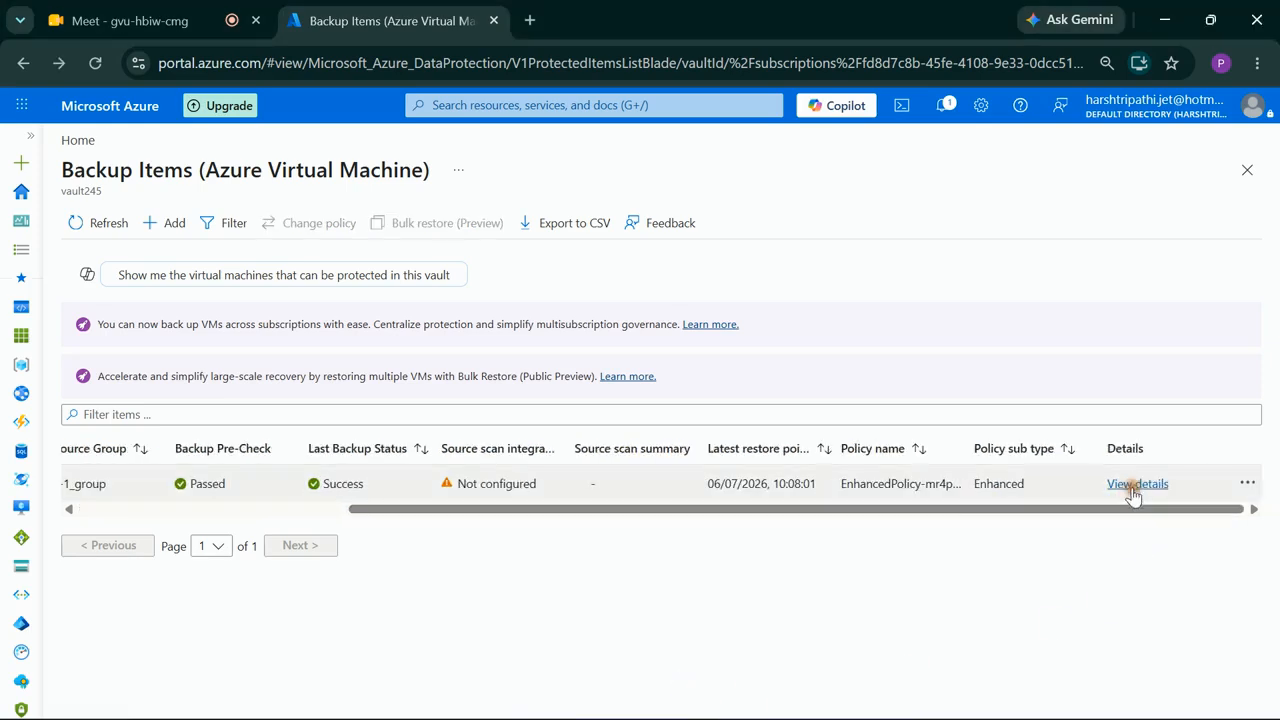
{"action": "left_click", "coordinate": [1140, 486]}
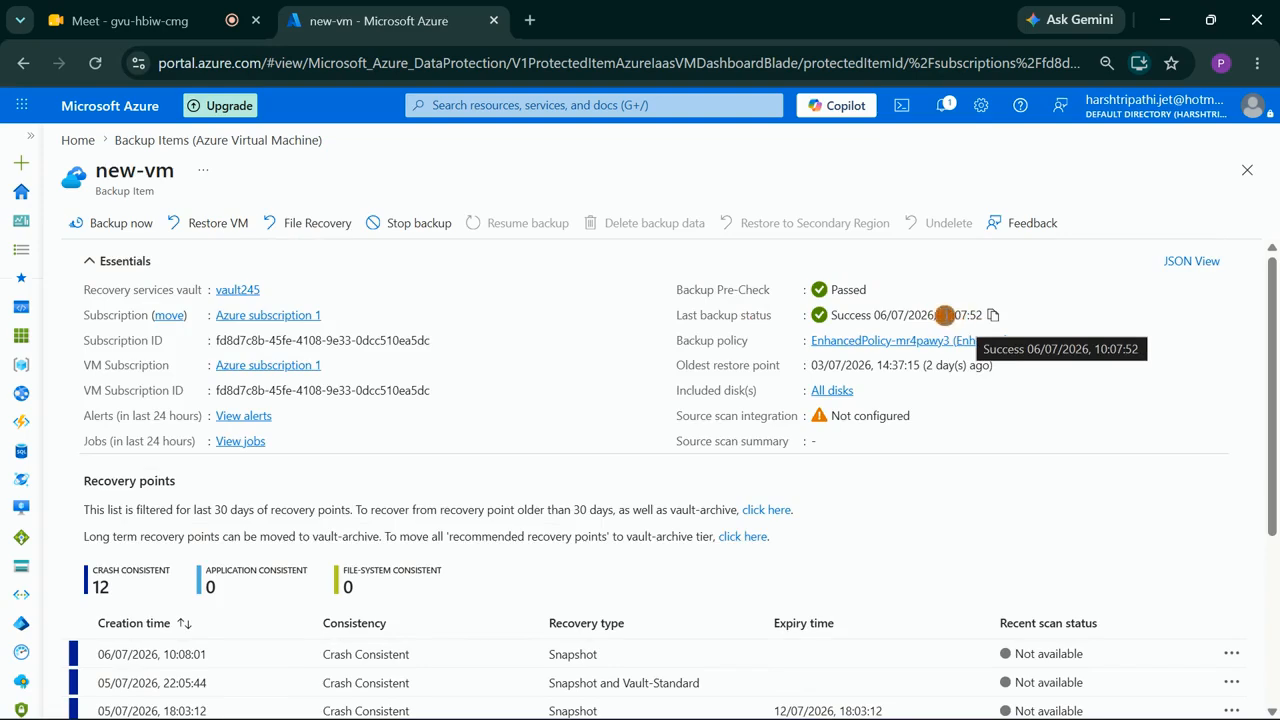
Step: Review new-vm's recovery points, start a virtual machine restore and open the restore point selection
{"action": "scroll", "coordinate": [612, 352], "scroll_direction": "down", "scroll_amount": 3}
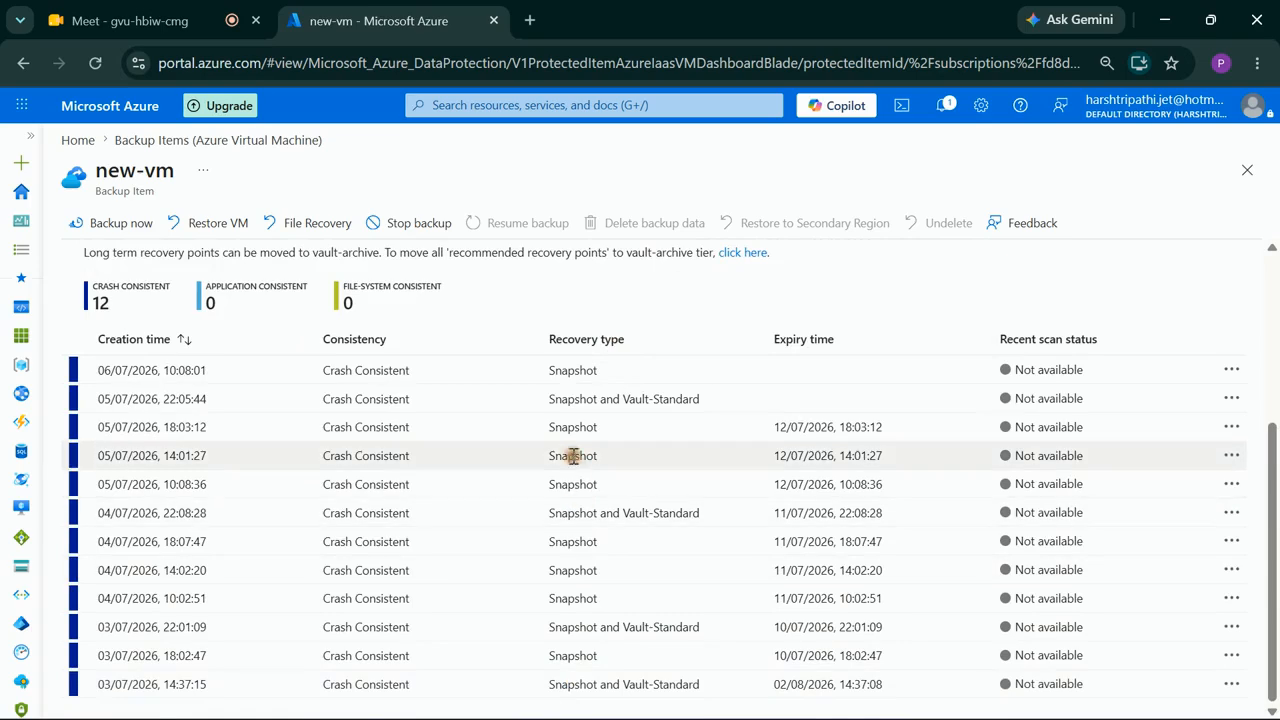
{"action": "scroll", "coordinate": [516, 345], "scroll_direction": "up", "scroll_amount": 1}
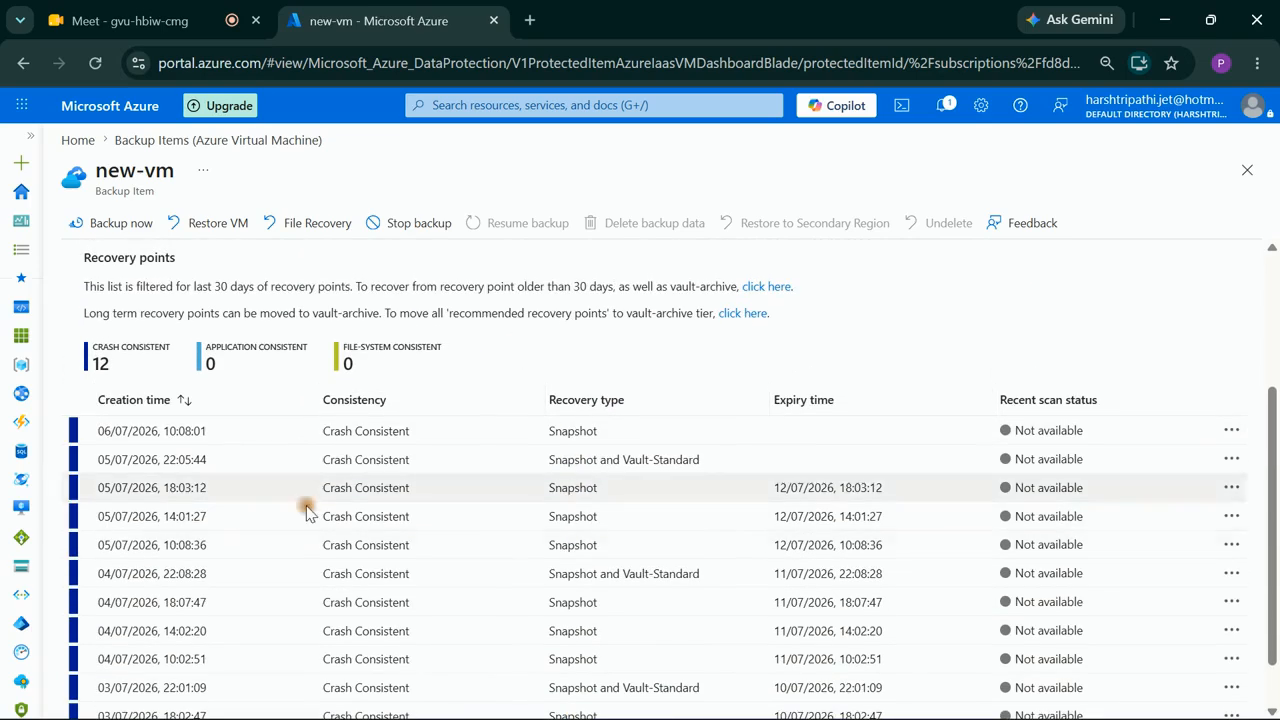
{"action": "scroll", "coordinate": [295, 518], "scroll_direction": "down", "scroll_amount": 1}
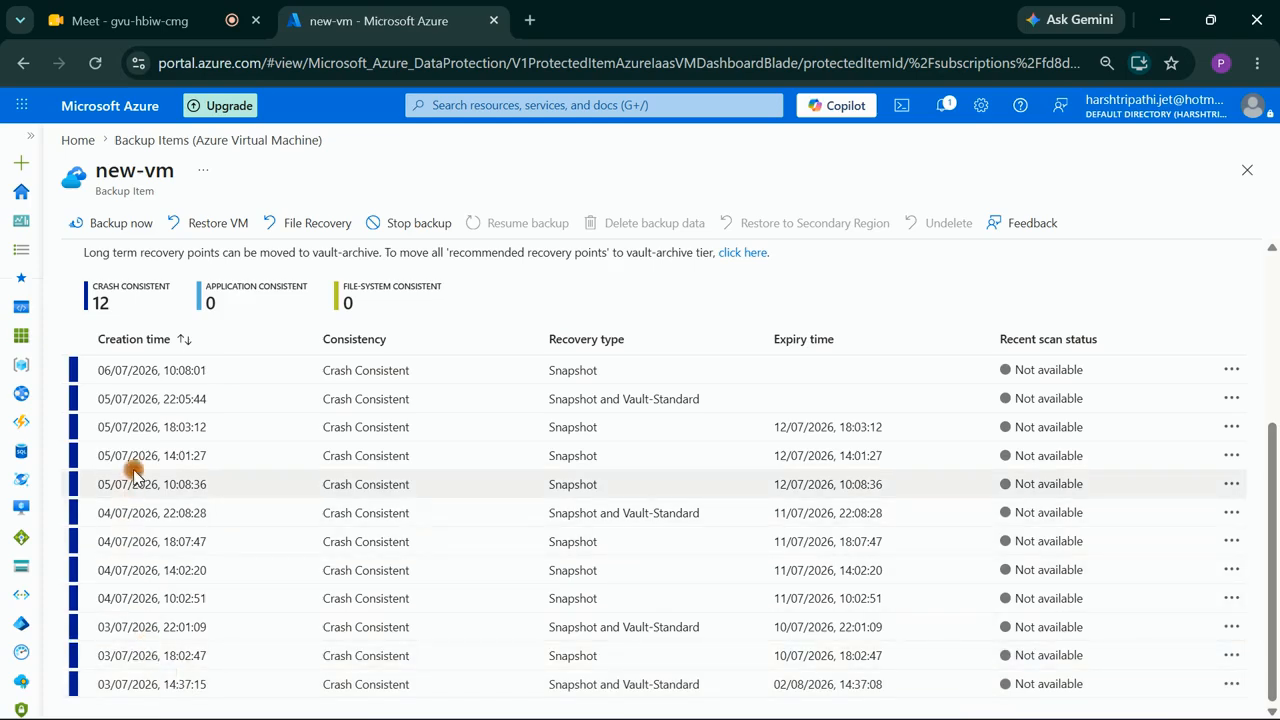
{"action": "scroll", "coordinate": [133, 472], "scroll_direction": "up", "scroll_amount": 3}
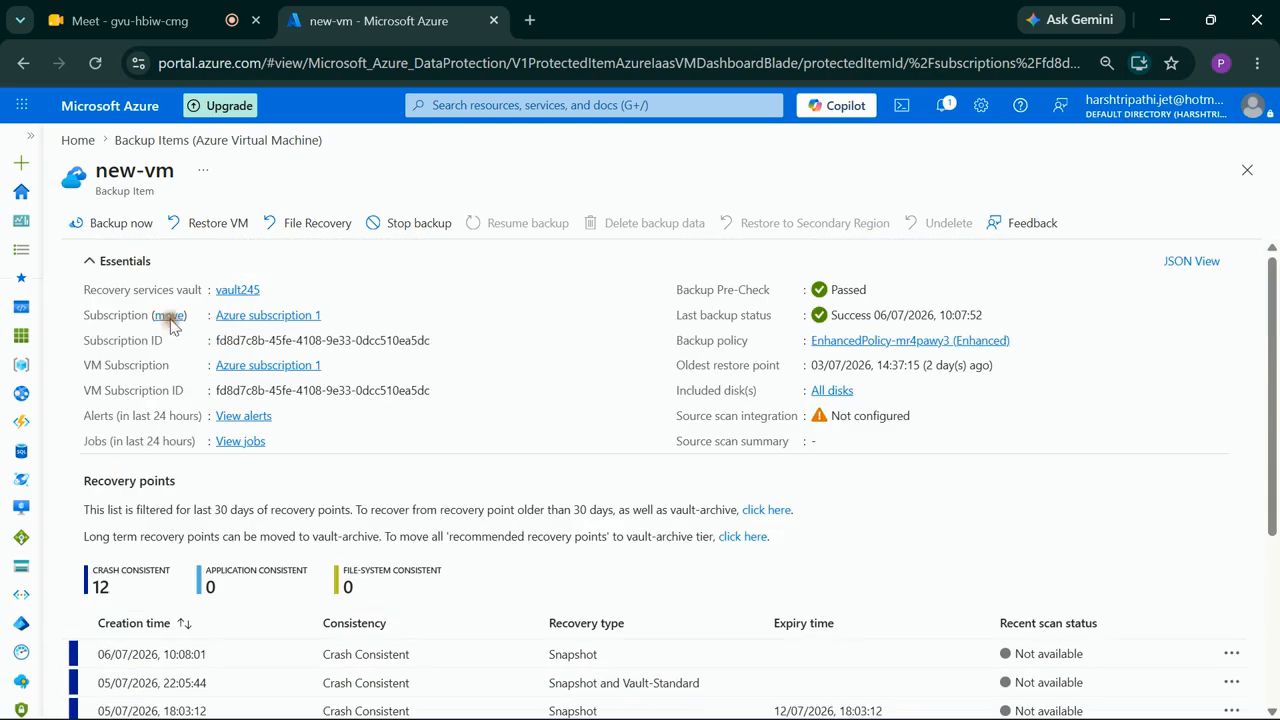
{"action": "left_click", "coordinate": [215, 232]}
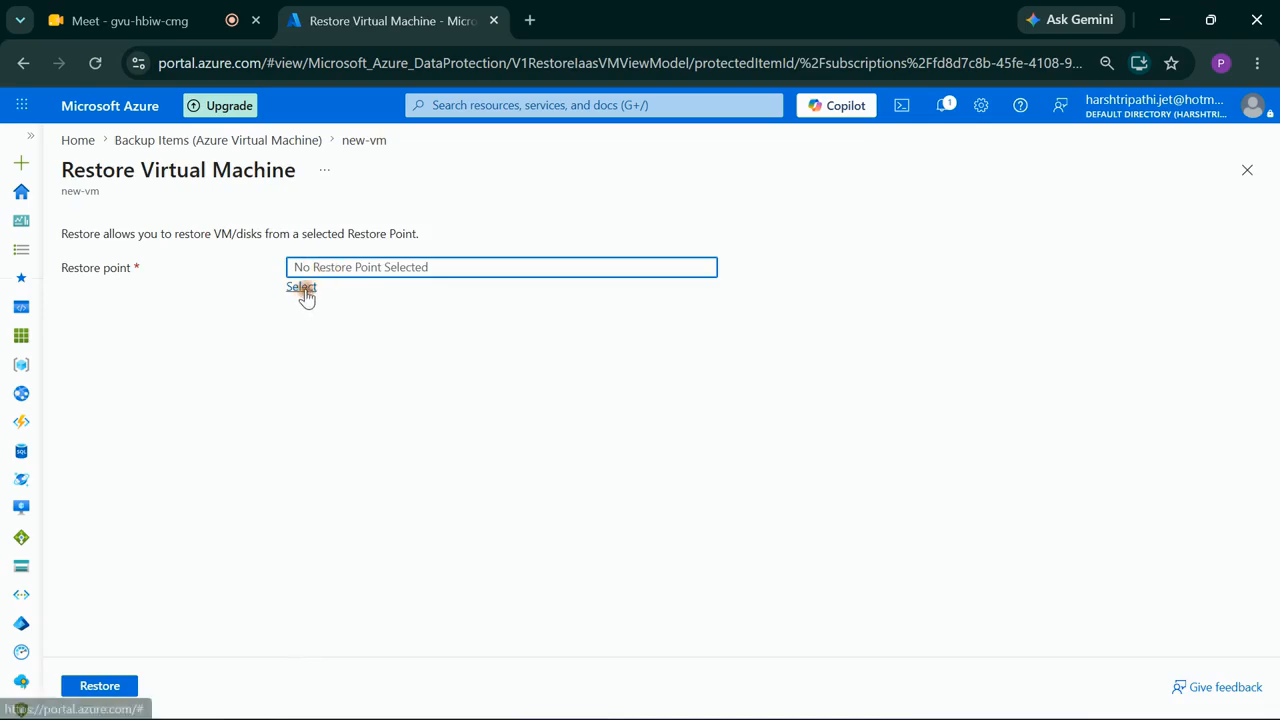
{"action": "left_click", "coordinate": [303, 289]}
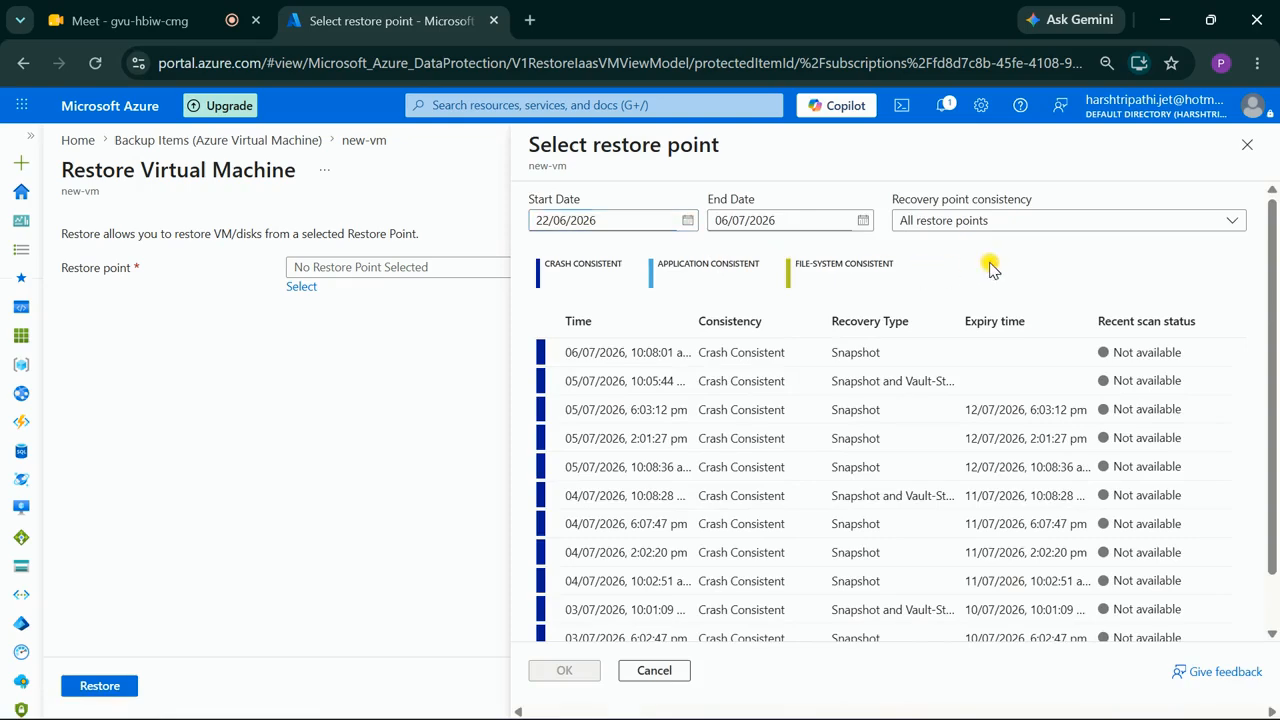
Step: Choose the crash-consistent snapshot of 06/07/2026, 10:08:01 am as the restore point, keeping the consistency filter on All restore points
{"action": "scroll", "coordinate": [887, 410], "scroll_direction": "down", "scroll_amount": 2}
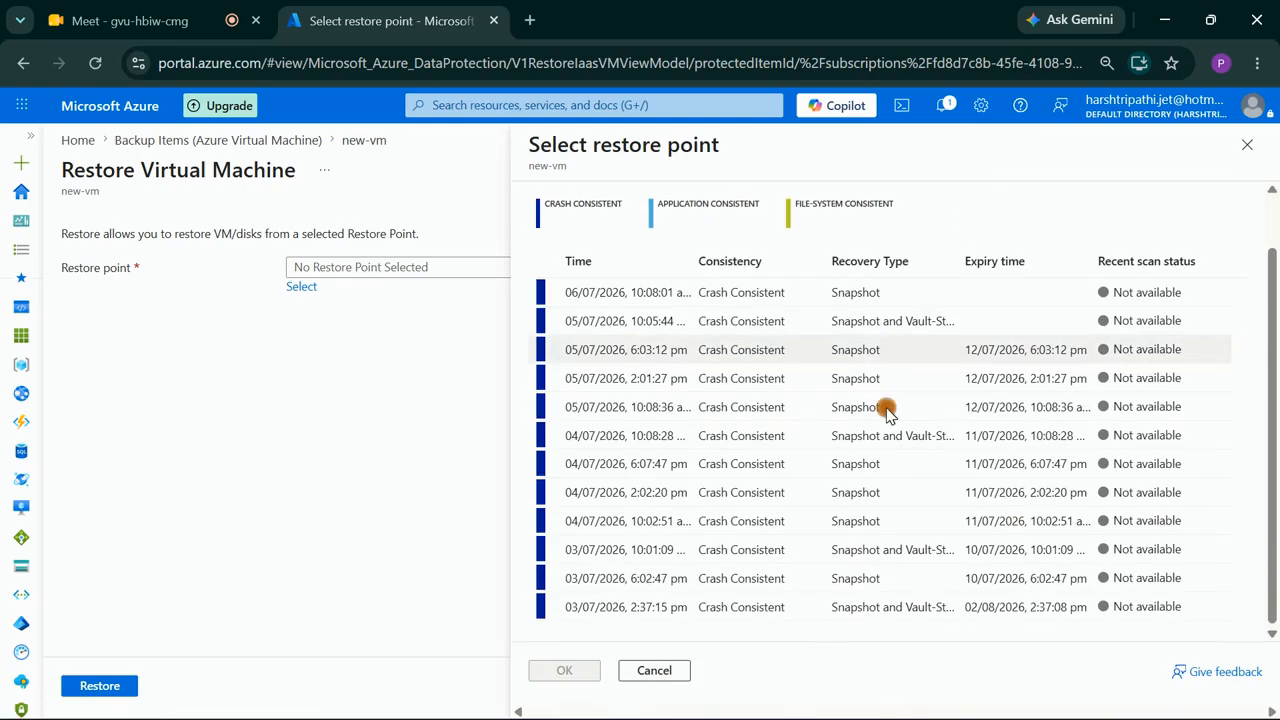
{"action": "left_click", "coordinate": [778, 290]}
{"action": "scroll", "coordinate": [778, 300], "scroll_direction": "up", "scroll_amount": 2}
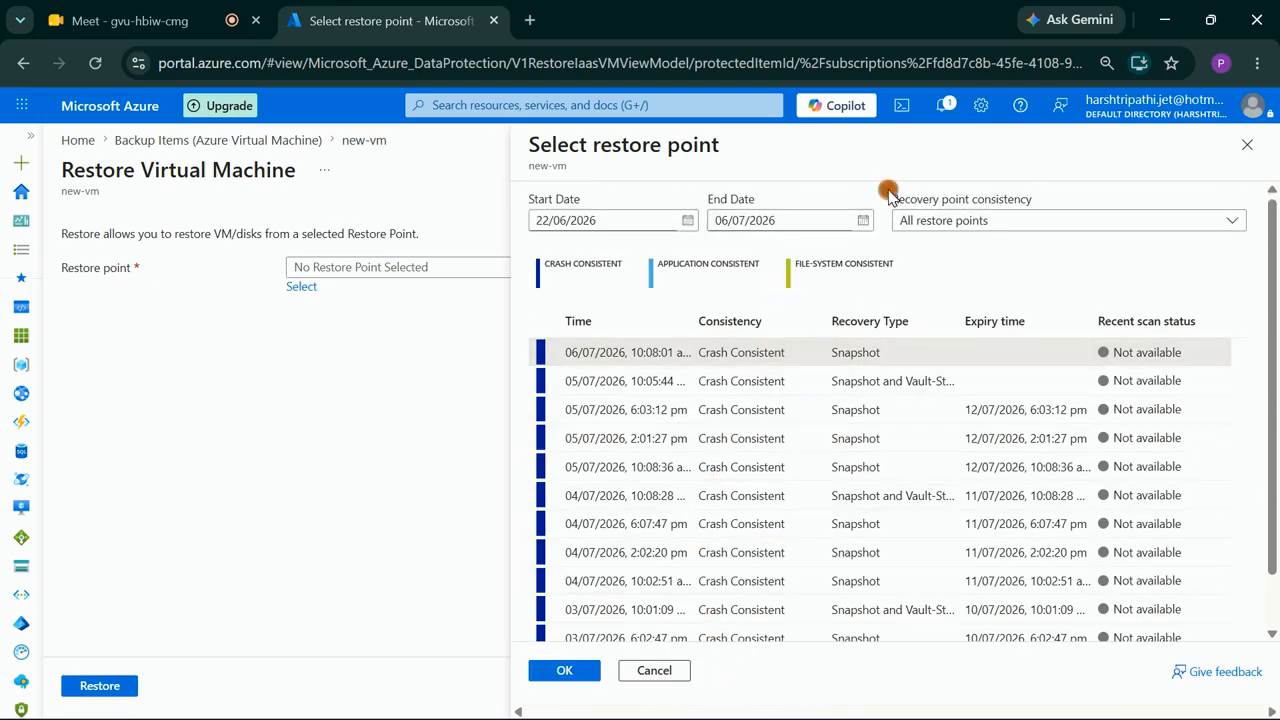
{"action": "left_click", "coordinate": [923, 221]}
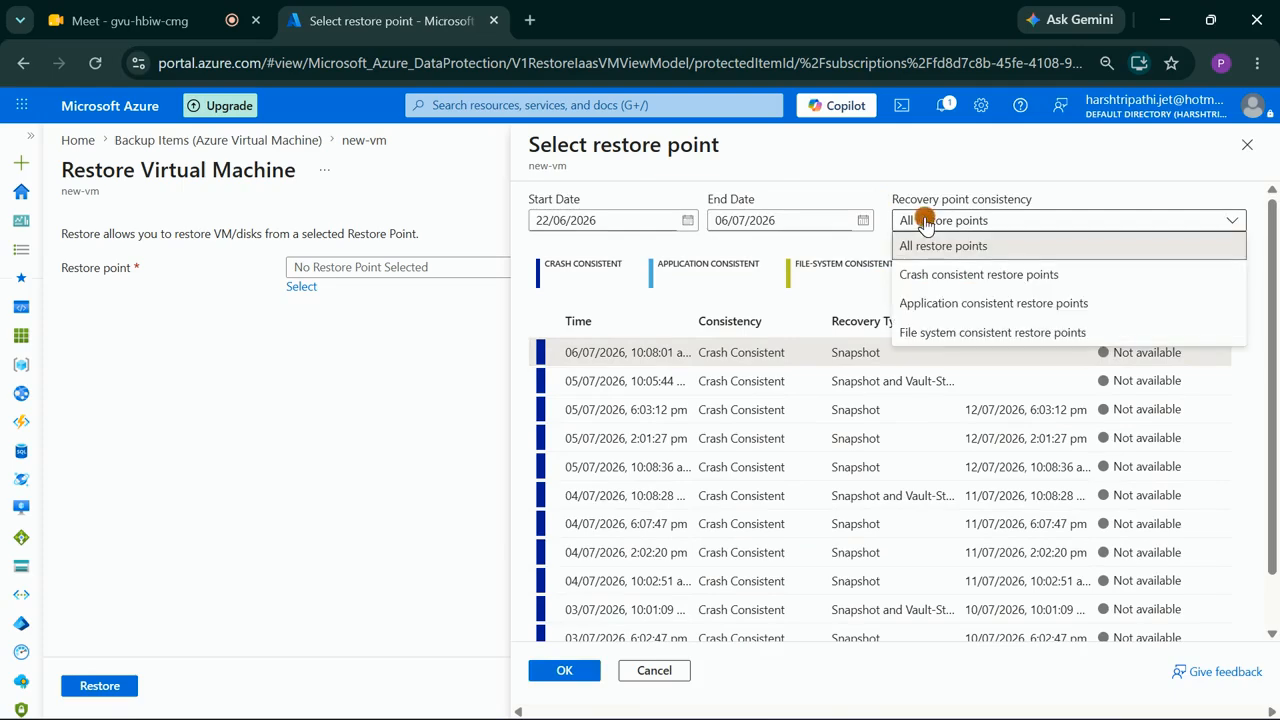
{"action": "left_click", "coordinate": [925, 221]}
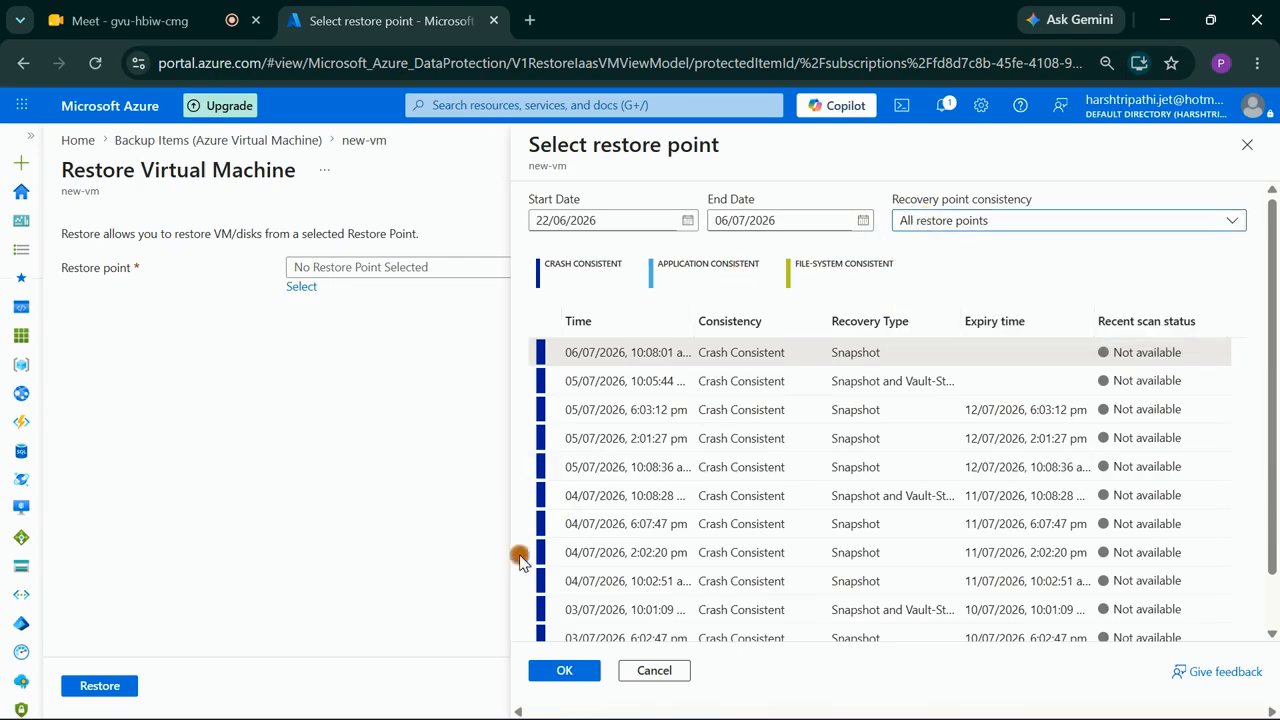
{"action": "left_click", "coordinate": [565, 670]}
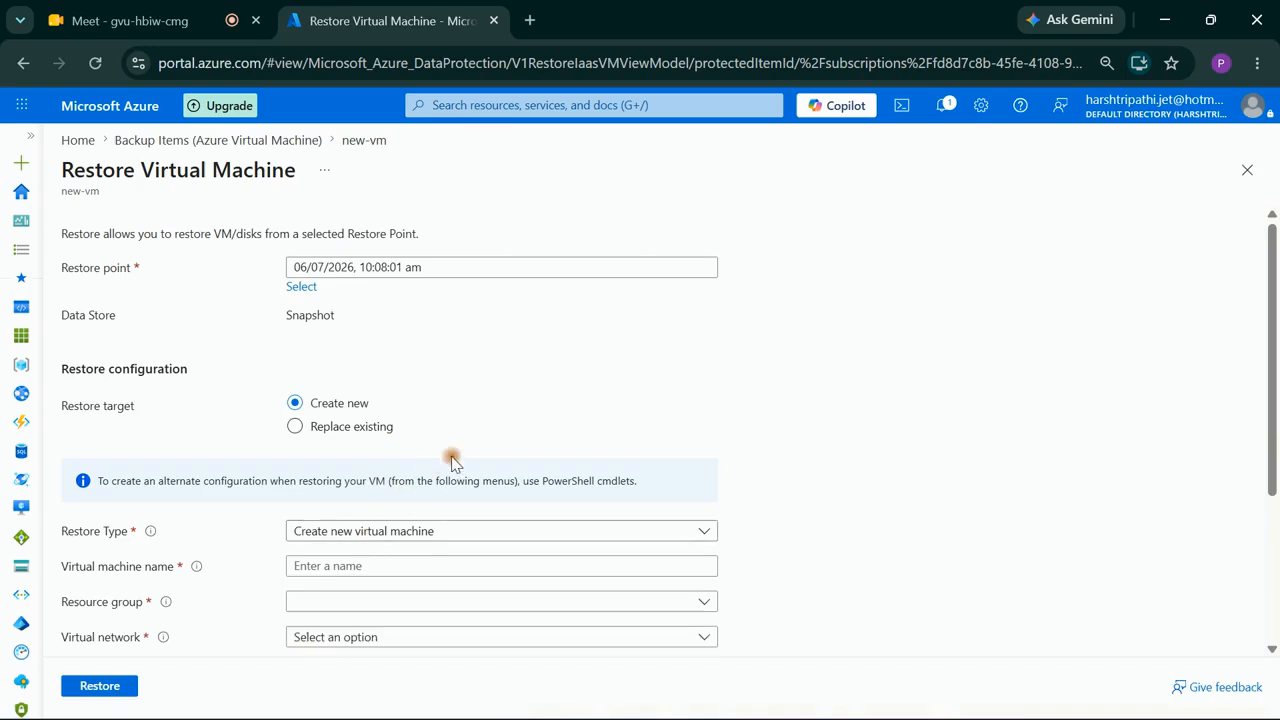
Step: Try the Replace existing restore target, check its staging location options and return the target to Create new
{"action": "scroll", "coordinate": [457, 450], "scroll_direction": "down", "scroll_amount": 1}
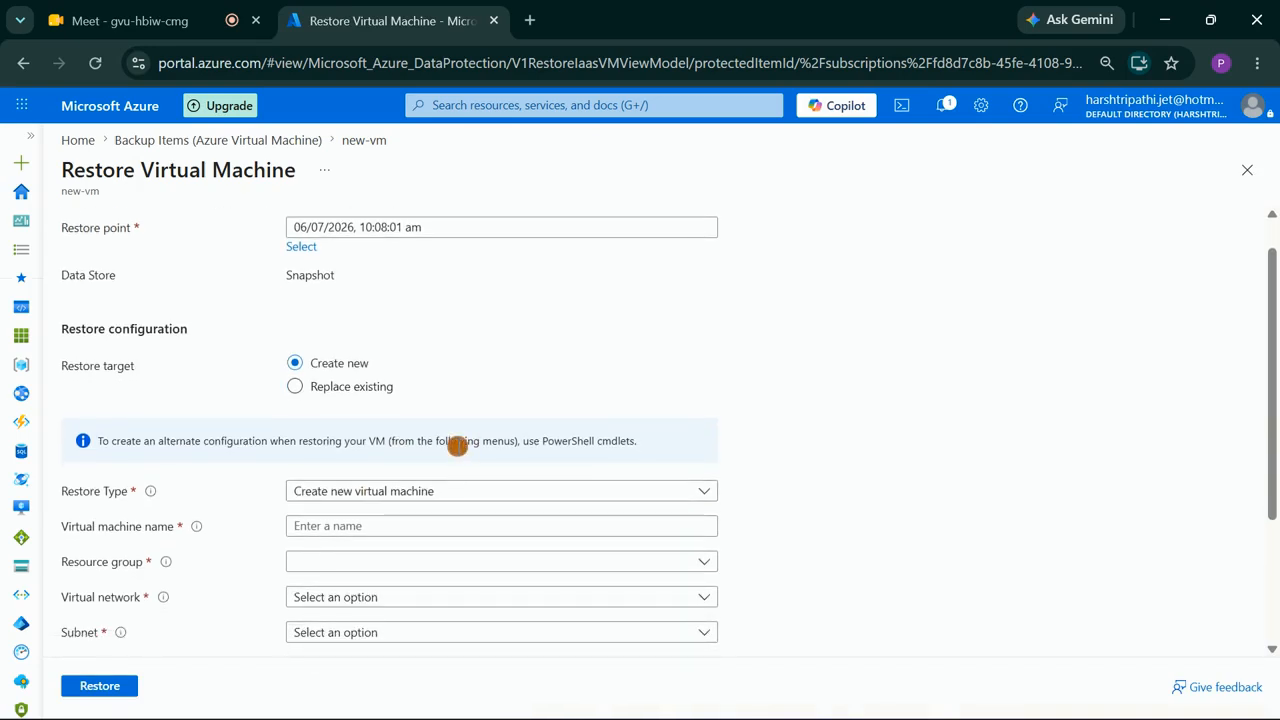
{"action": "scroll", "coordinate": [457, 447], "scroll_direction": "down", "scroll_amount": 1}
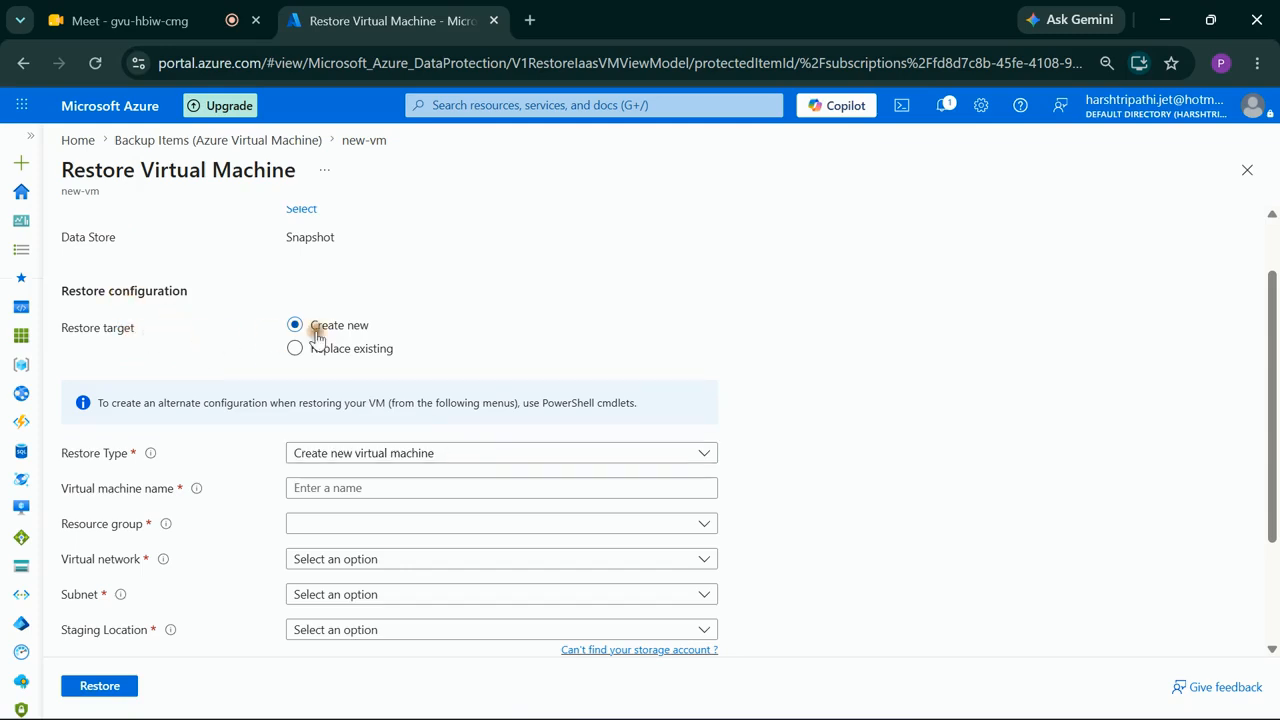
{"action": "left_click", "coordinate": [385, 362]}
{"action": "left_click", "coordinate": [368, 507]}
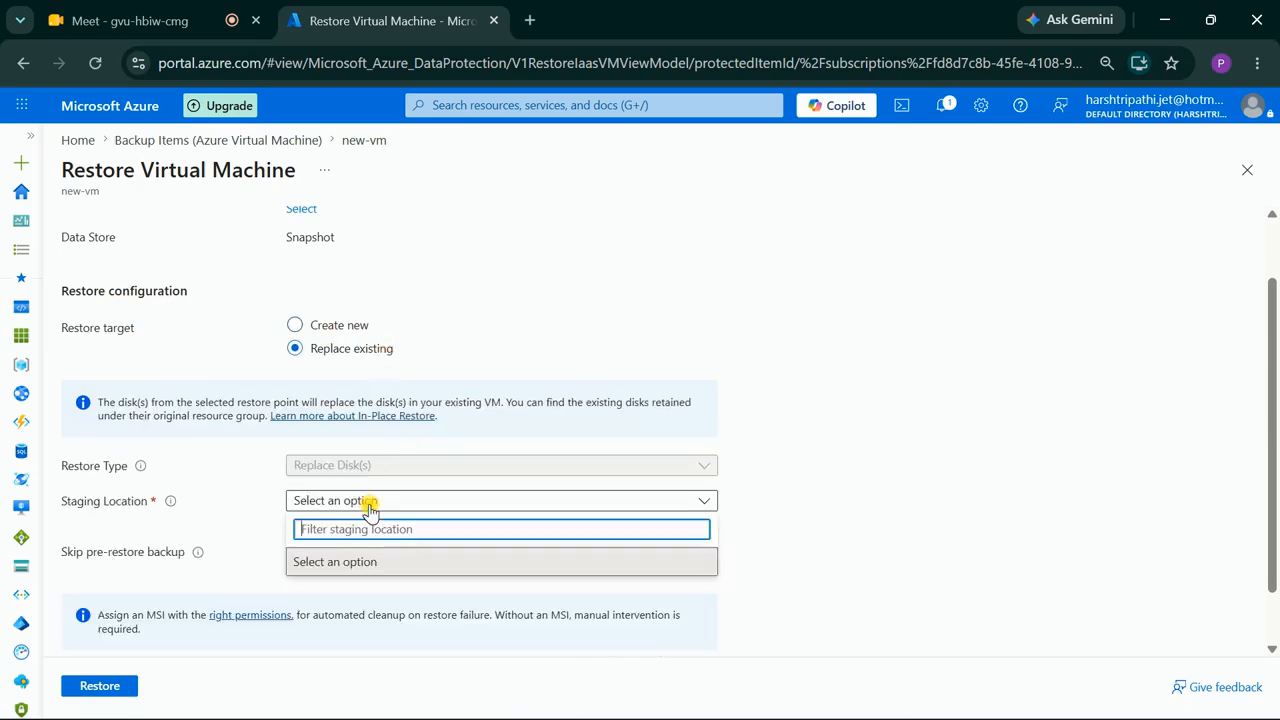
{"action": "left_click", "coordinate": [344, 563]}
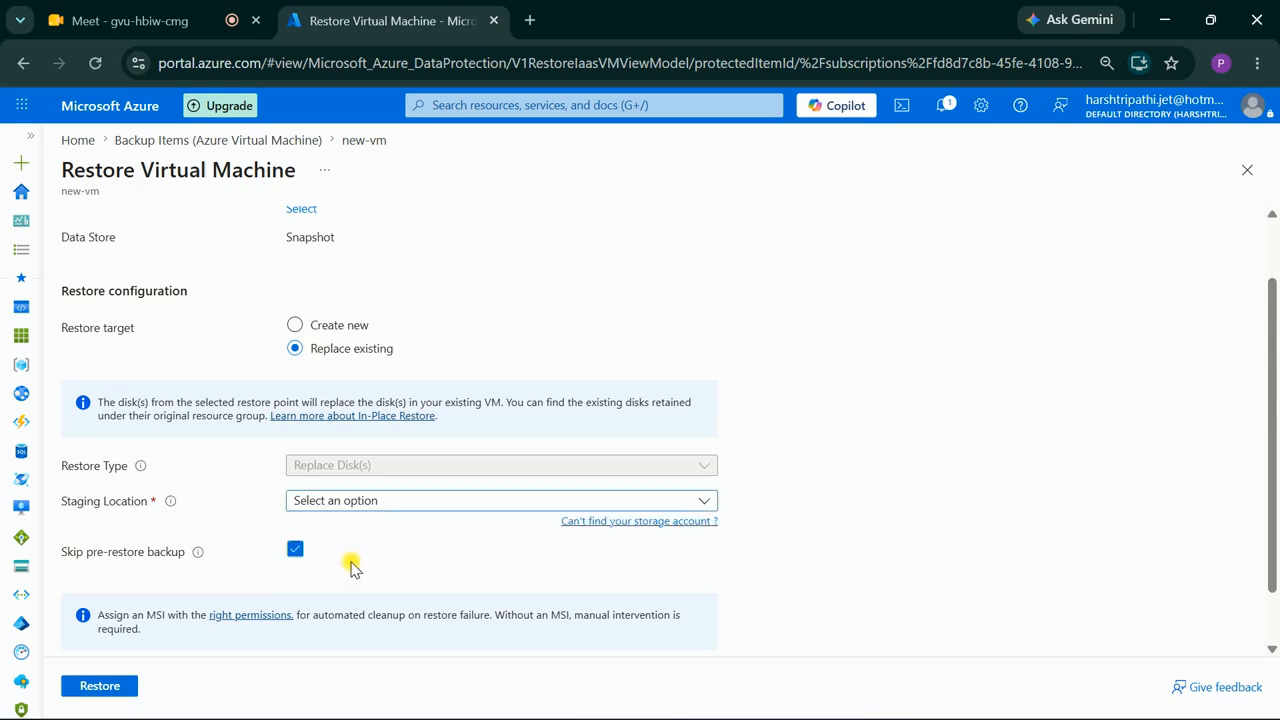
{"action": "left_click", "coordinate": [381, 510]}
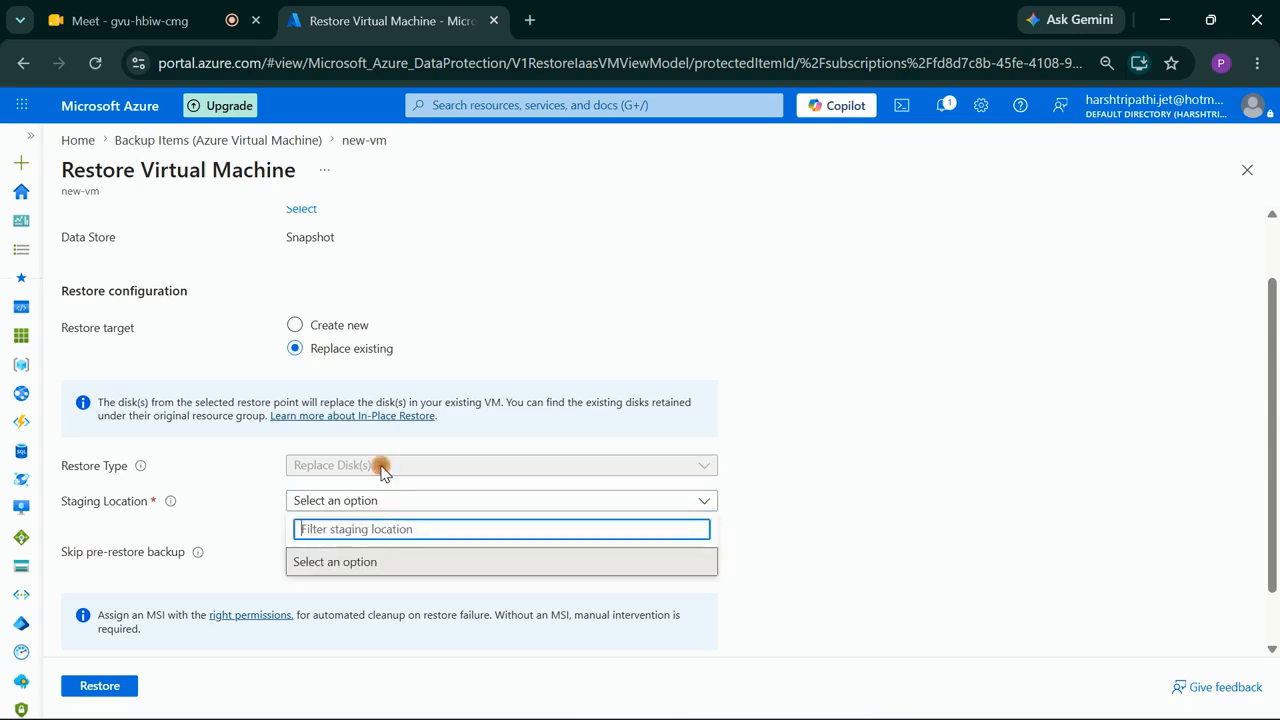
{"action": "left_click", "coordinate": [380, 465]}
{"action": "left_click", "coordinate": [330, 330]}
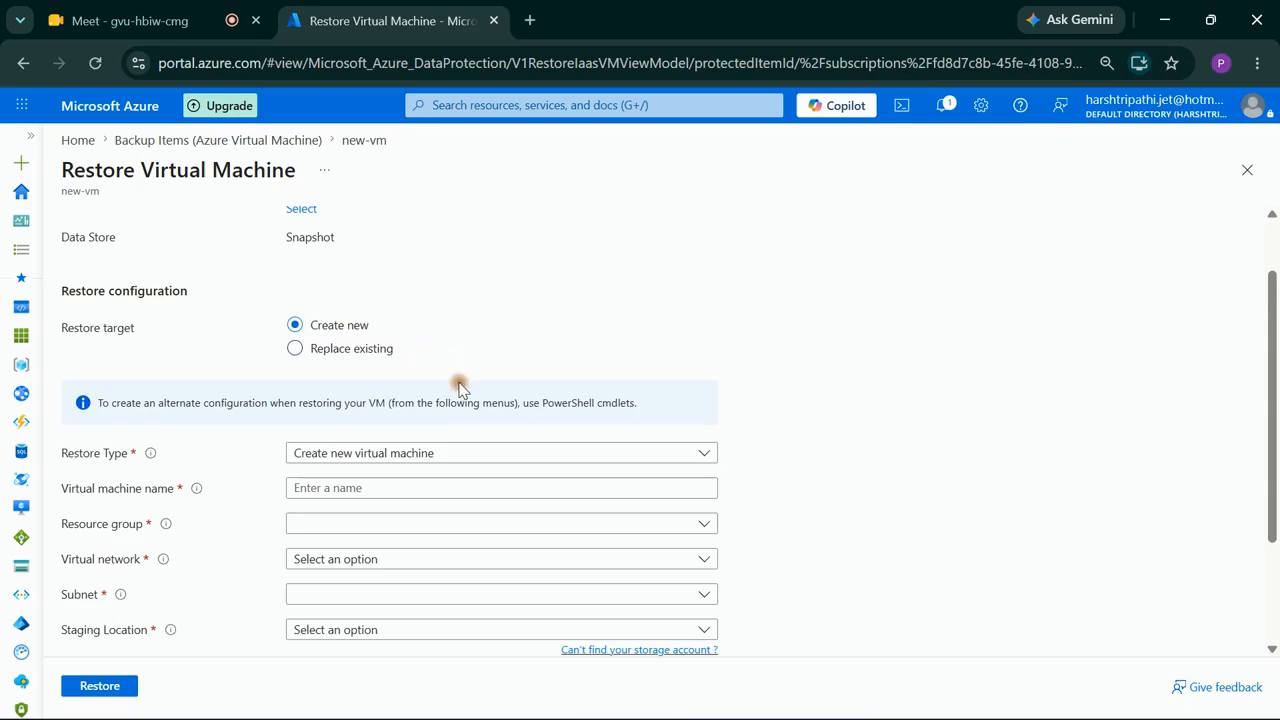
Step: Try the Restore disks restore type and switch back to Create new virtual machine
{"action": "left_click", "coordinate": [465, 452]}
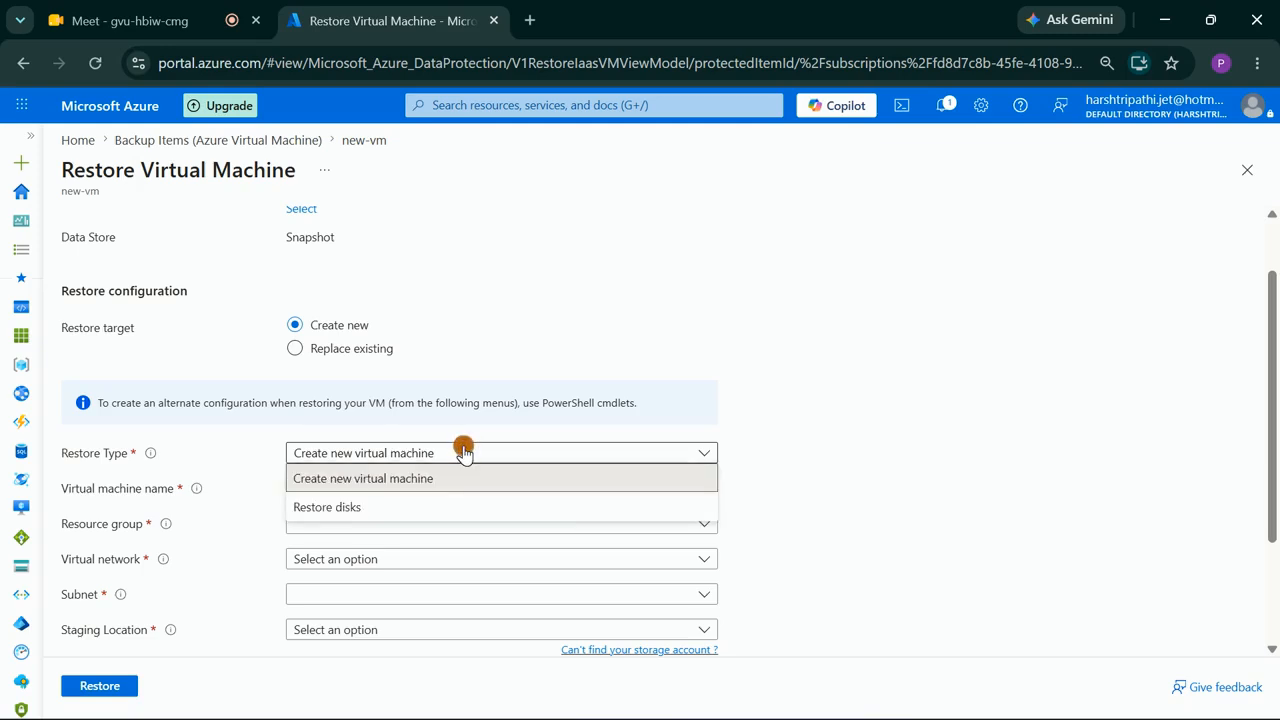
{"action": "left_click", "coordinate": [410, 478]}
{"action": "left_click", "coordinate": [361, 459]}
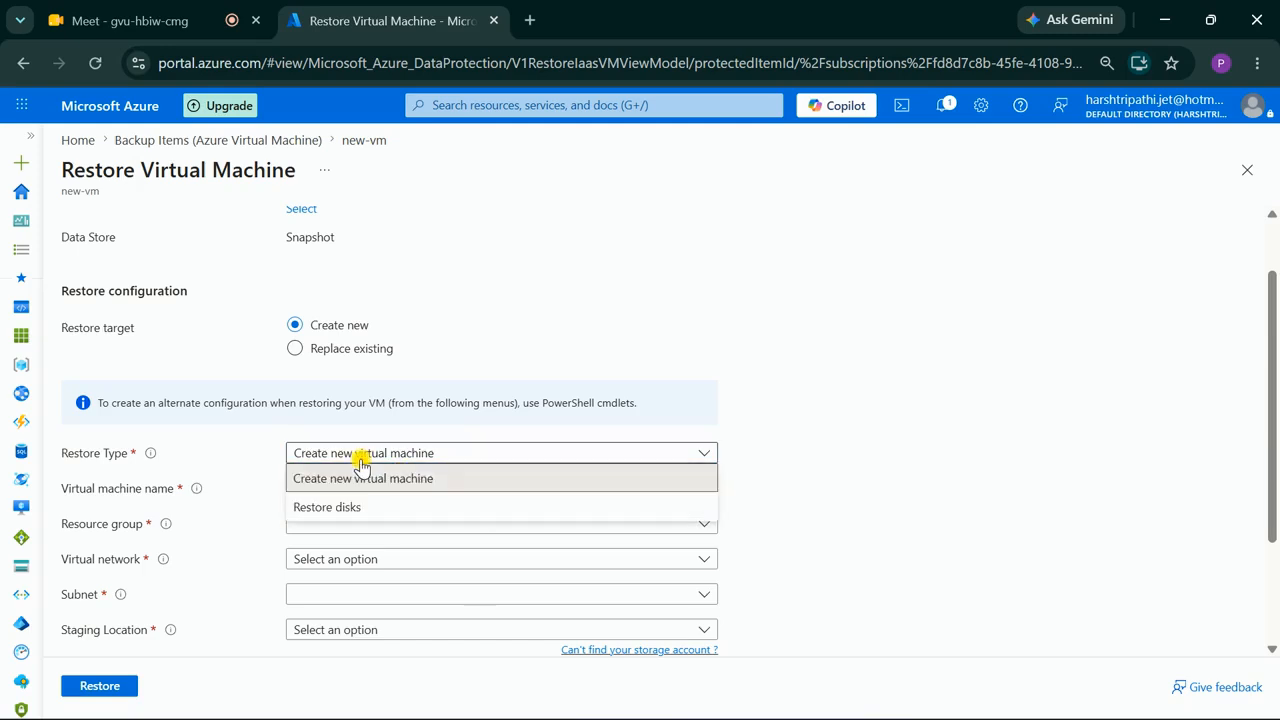
{"action": "left_click", "coordinate": [343, 506]}
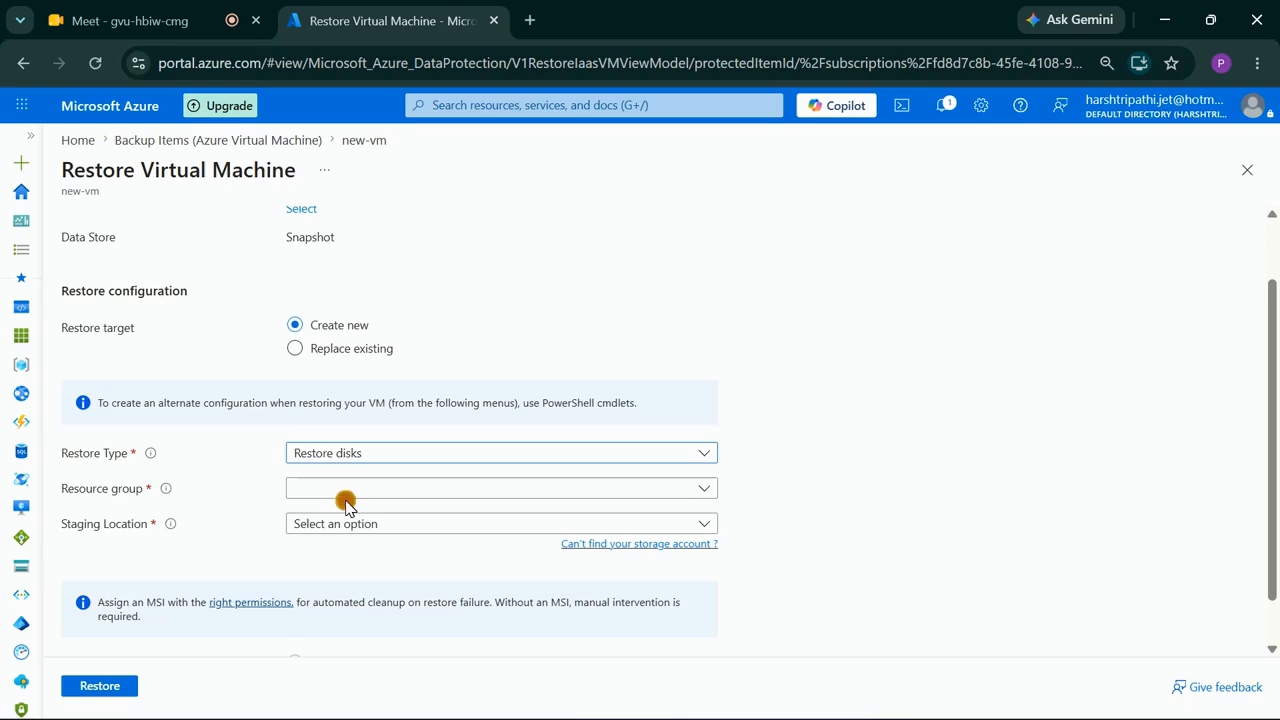
{"action": "left_click", "coordinate": [390, 455]}
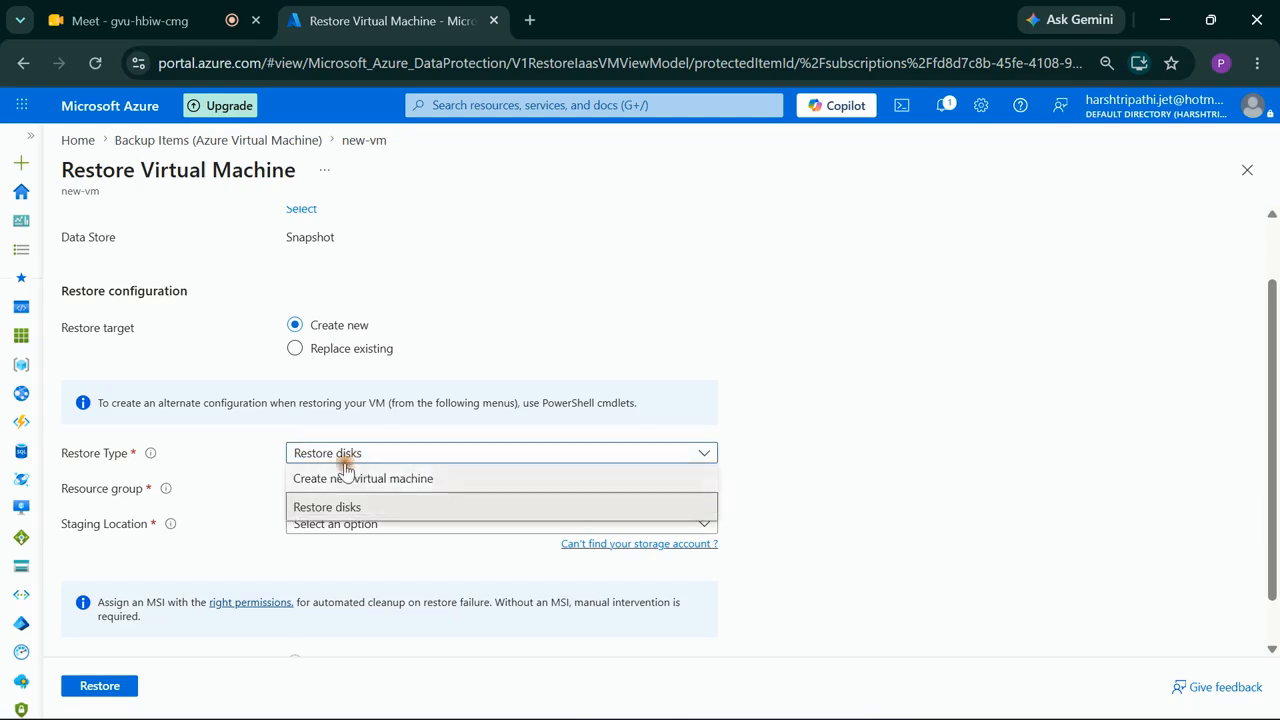
{"action": "left_click", "coordinate": [322, 477]}
Step: Name the restored virtual machine my-vm and assign it to the resource group Vm-1_group
{"action": "left_click", "coordinate": [342, 492]}
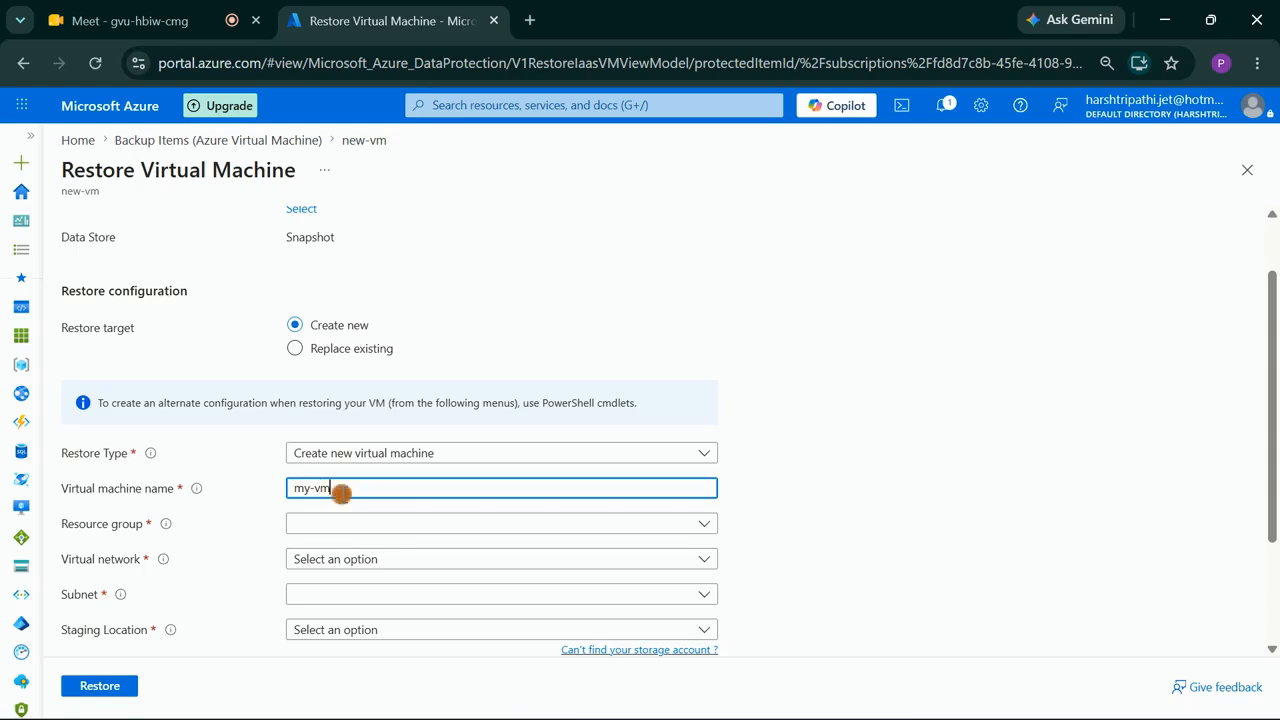
{"action": "left_click", "coordinate": [357, 524]}
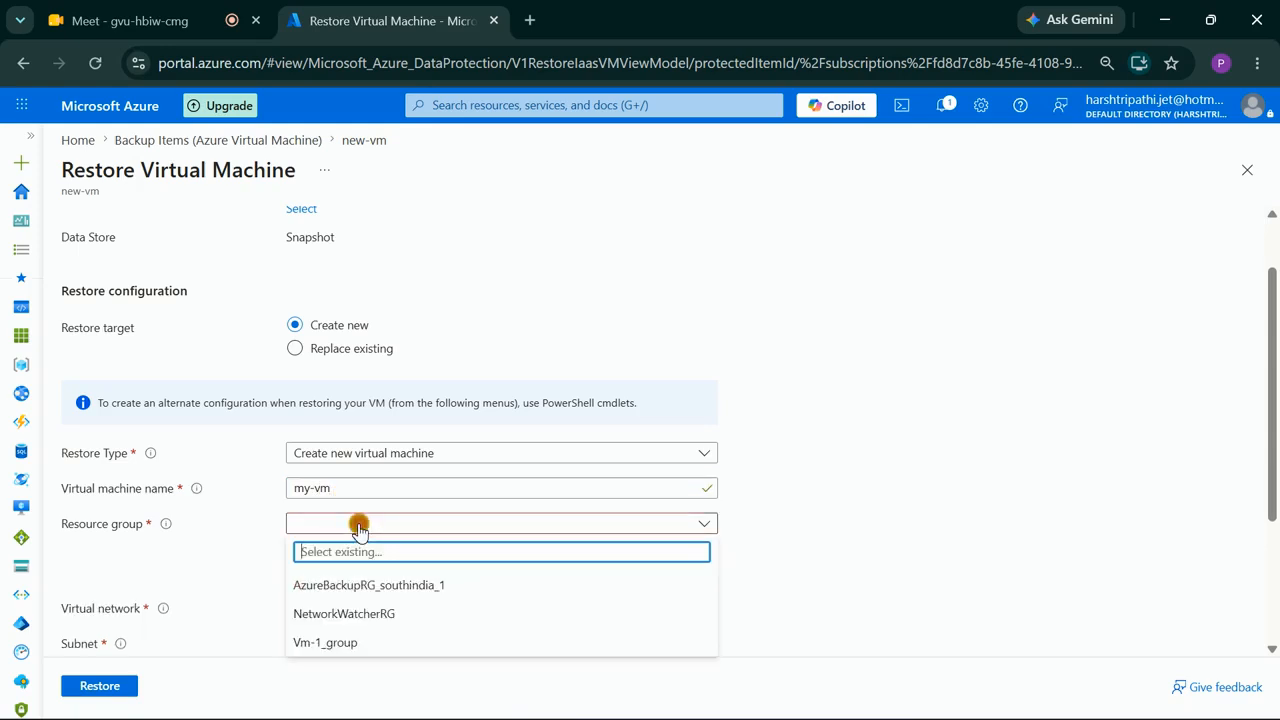
{"action": "left_click", "coordinate": [336, 643]}
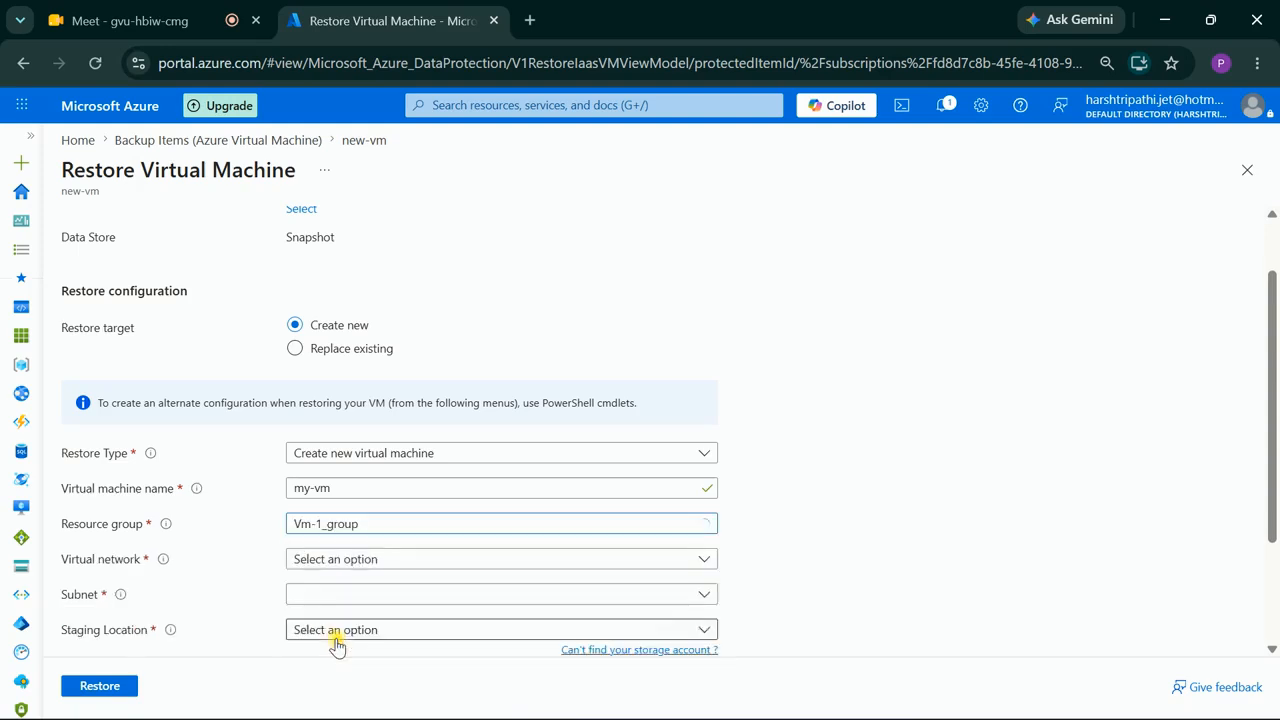
Step: Set the virtual network to new-vm-vnet (Vm-1_group) and the subnet to default
{"action": "left_click", "coordinate": [344, 560]}
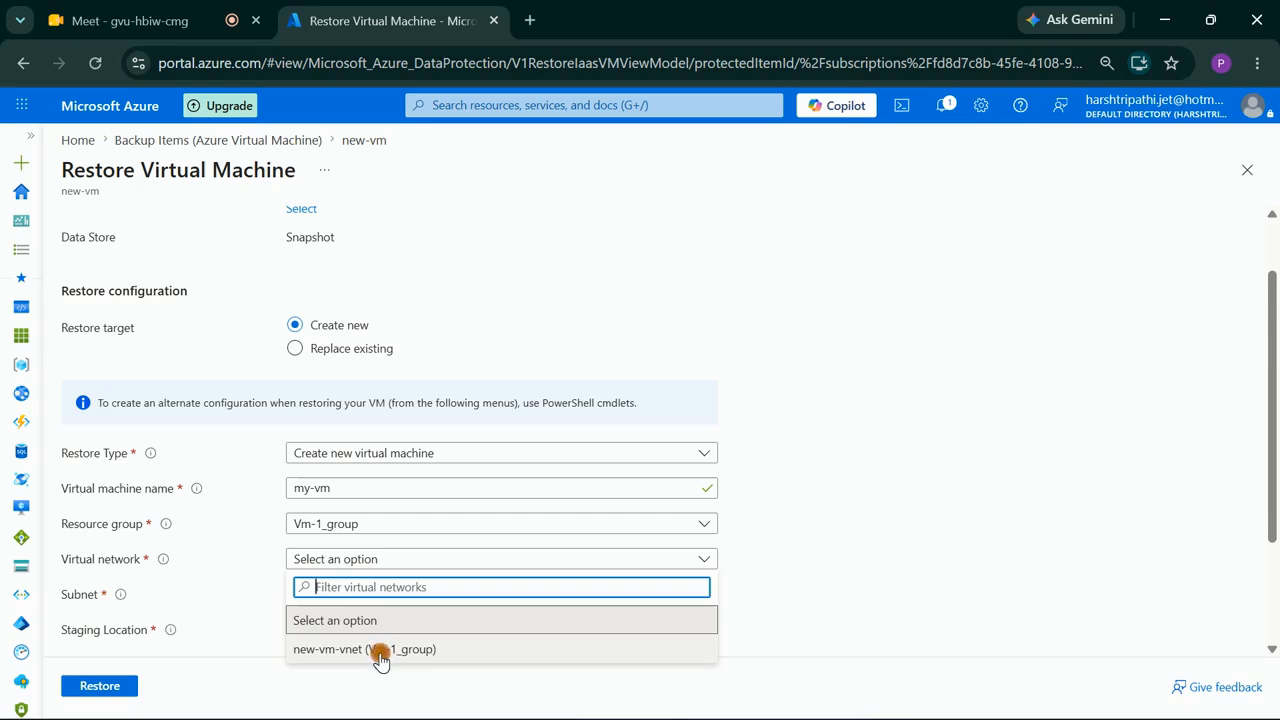
{"action": "left_click", "coordinate": [244, 557]}
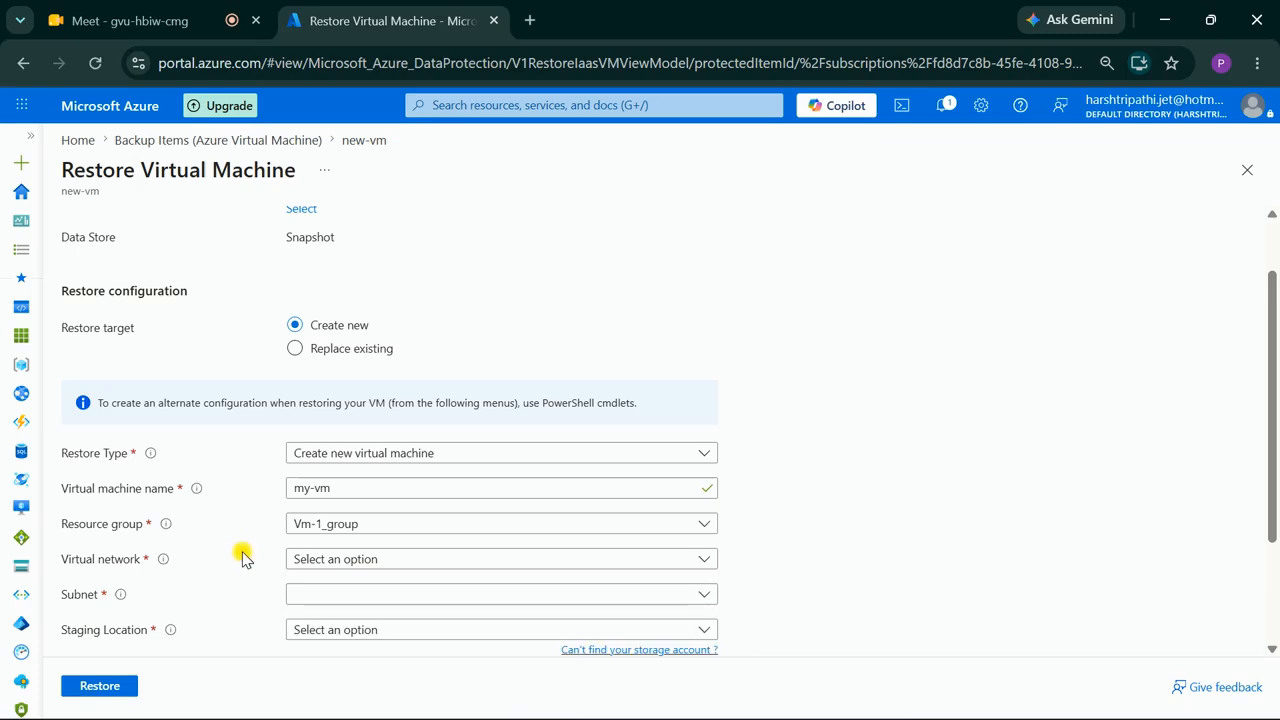
{"action": "left_click", "coordinate": [332, 568]}
{"action": "left_click", "coordinate": [345, 649]}
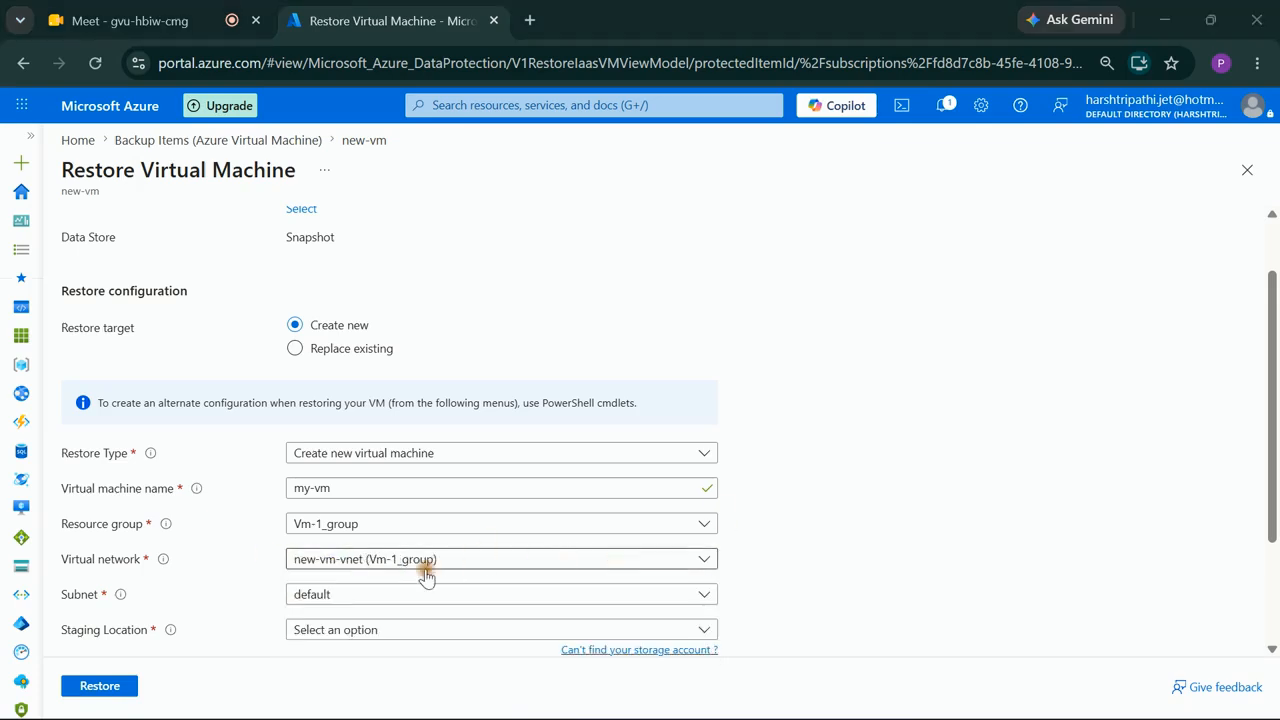
{"action": "left_click", "coordinate": [370, 560]}
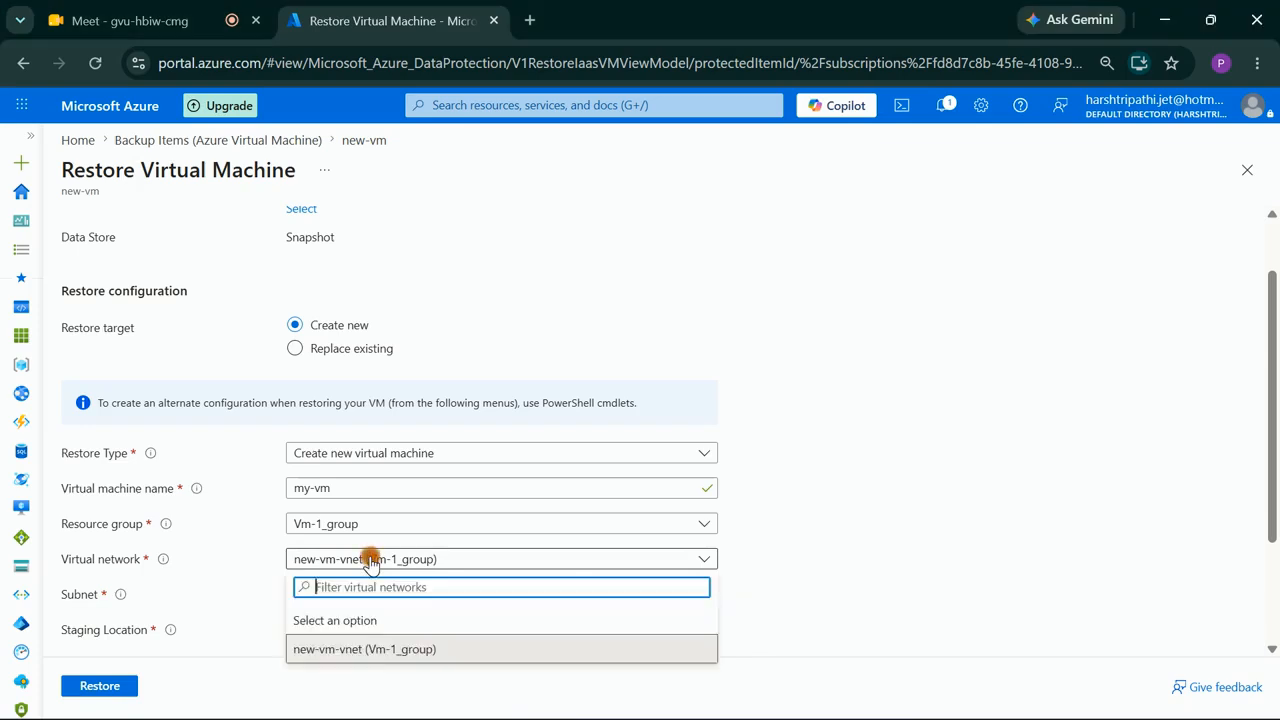
{"action": "left_click", "coordinate": [371, 650]}
{"action": "left_click", "coordinate": [355, 593]}
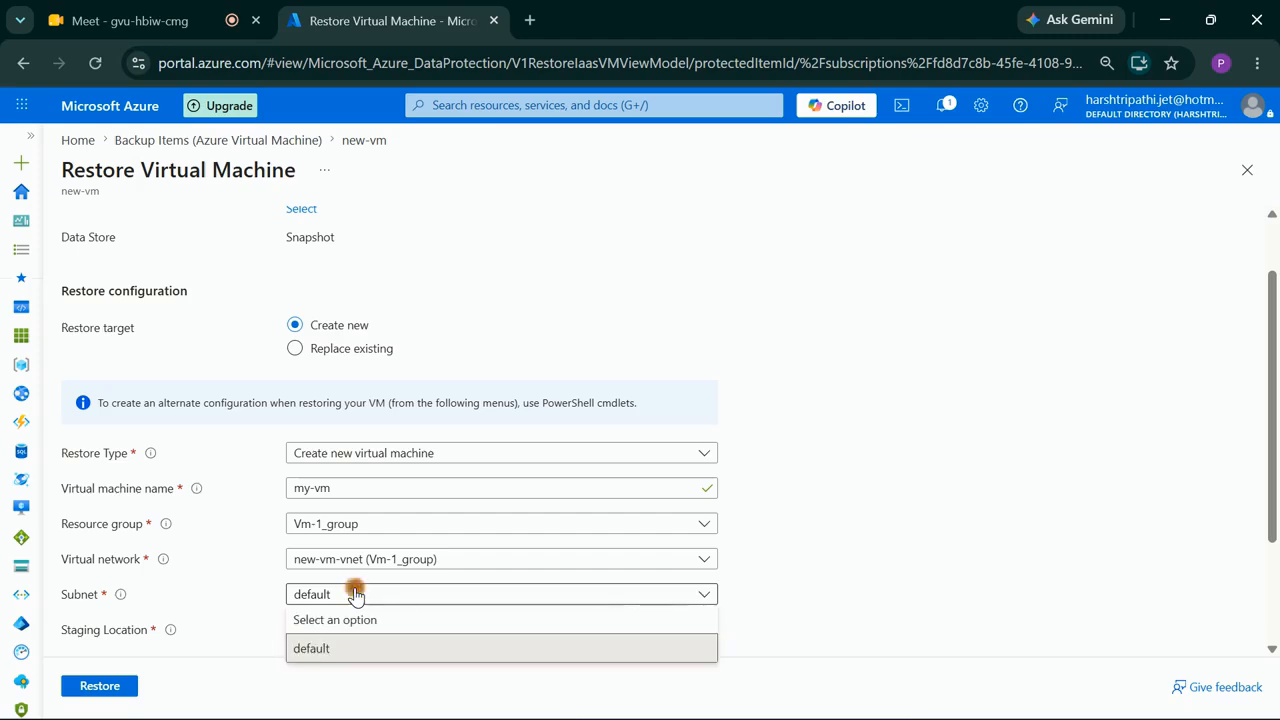
{"action": "left_click", "coordinate": [340, 650]}
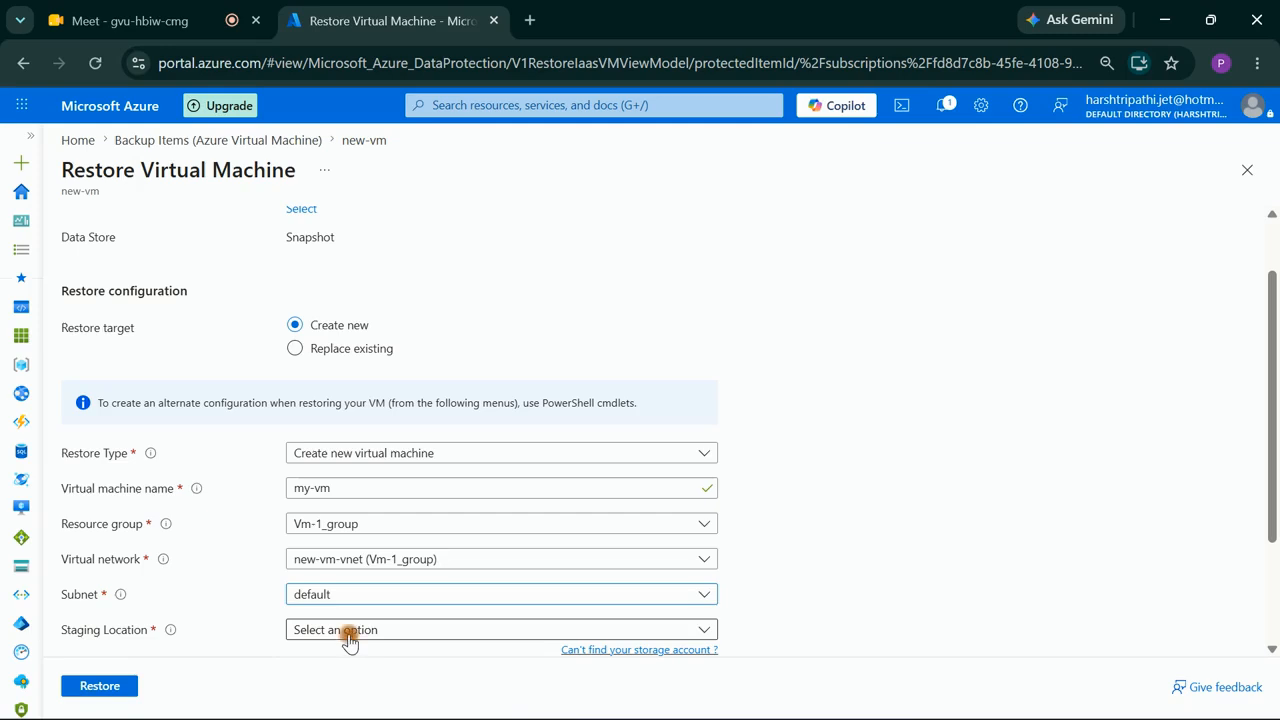
Step: Check the available staging locations without choosing one and submit the restore
{"action": "left_click", "coordinate": [349, 634]}
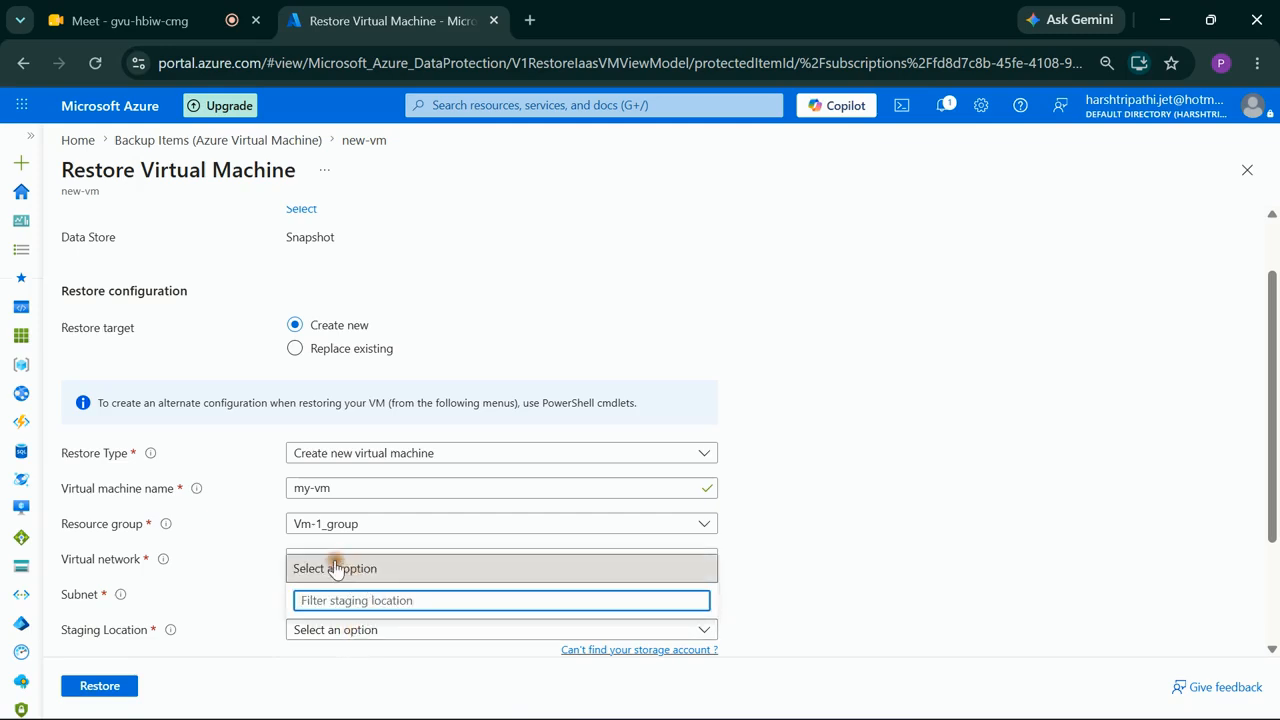
{"action": "left_click", "coordinate": [202, 615]}
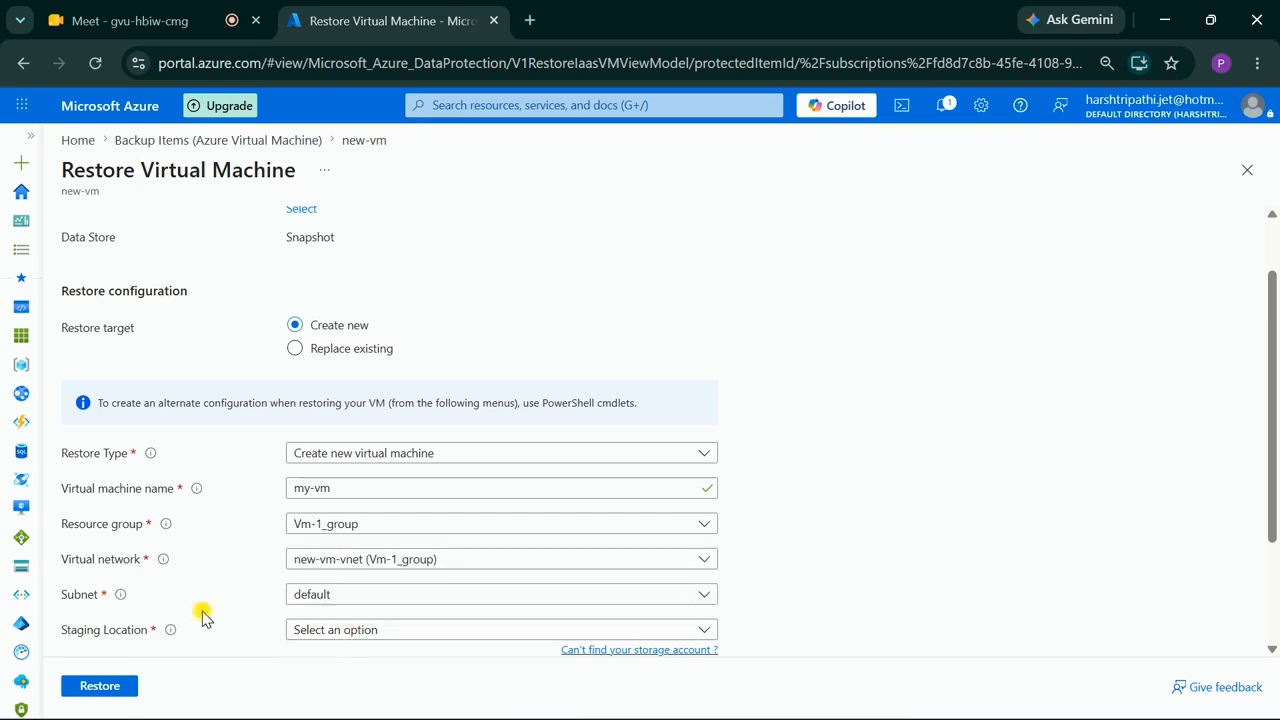
{"action": "mouse_move", "coordinate": [171, 632]}
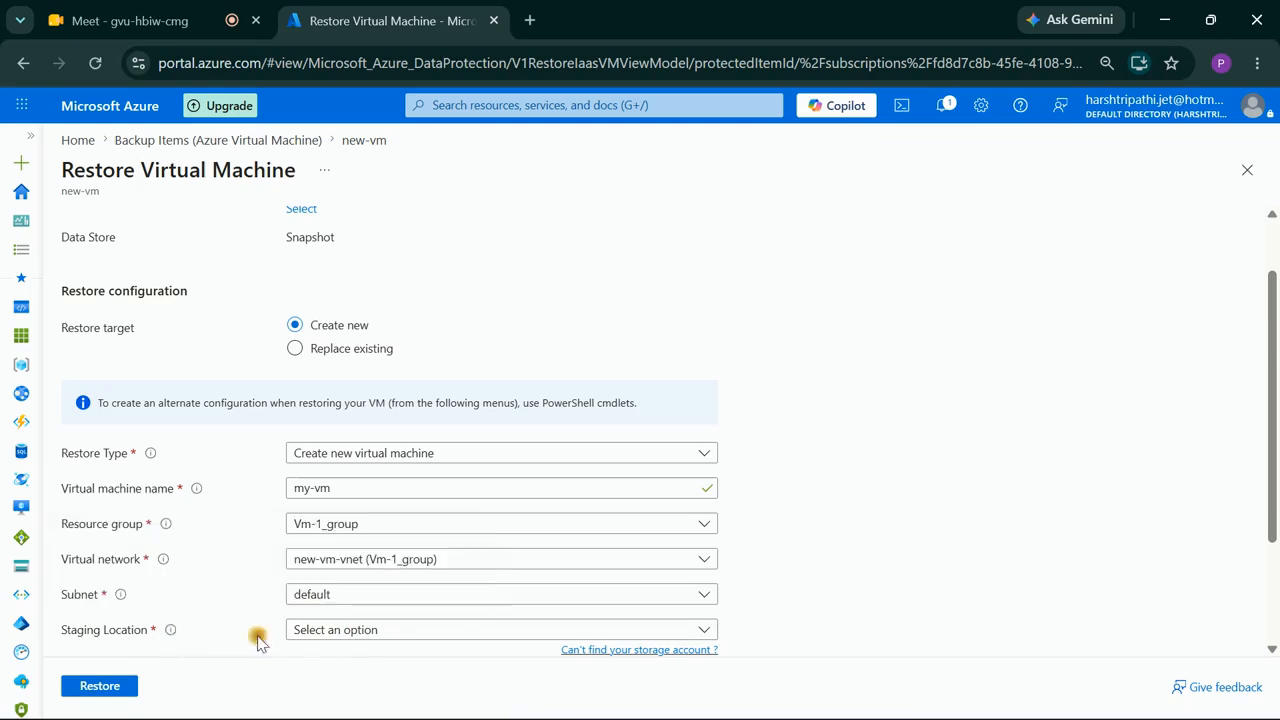
{"action": "left_click", "coordinate": [349, 630]}
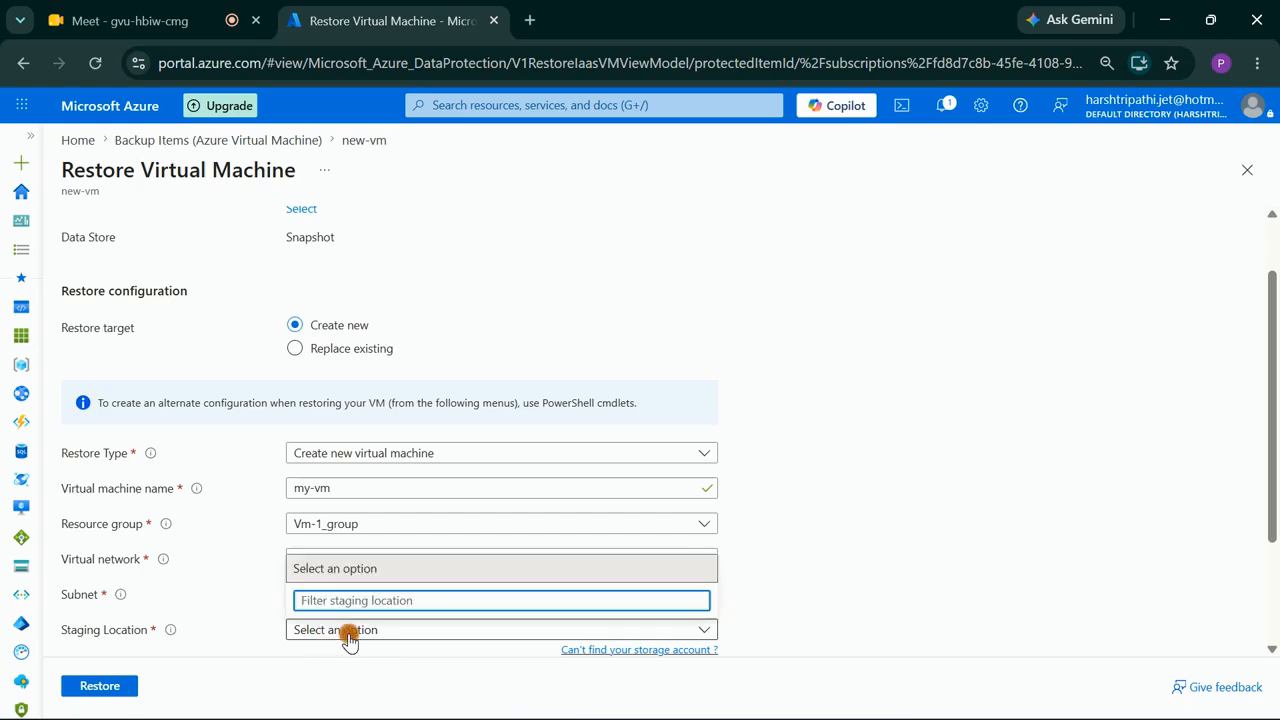
{"action": "left_click", "coordinate": [349, 630]}
{"action": "left_click", "coordinate": [100, 686]}
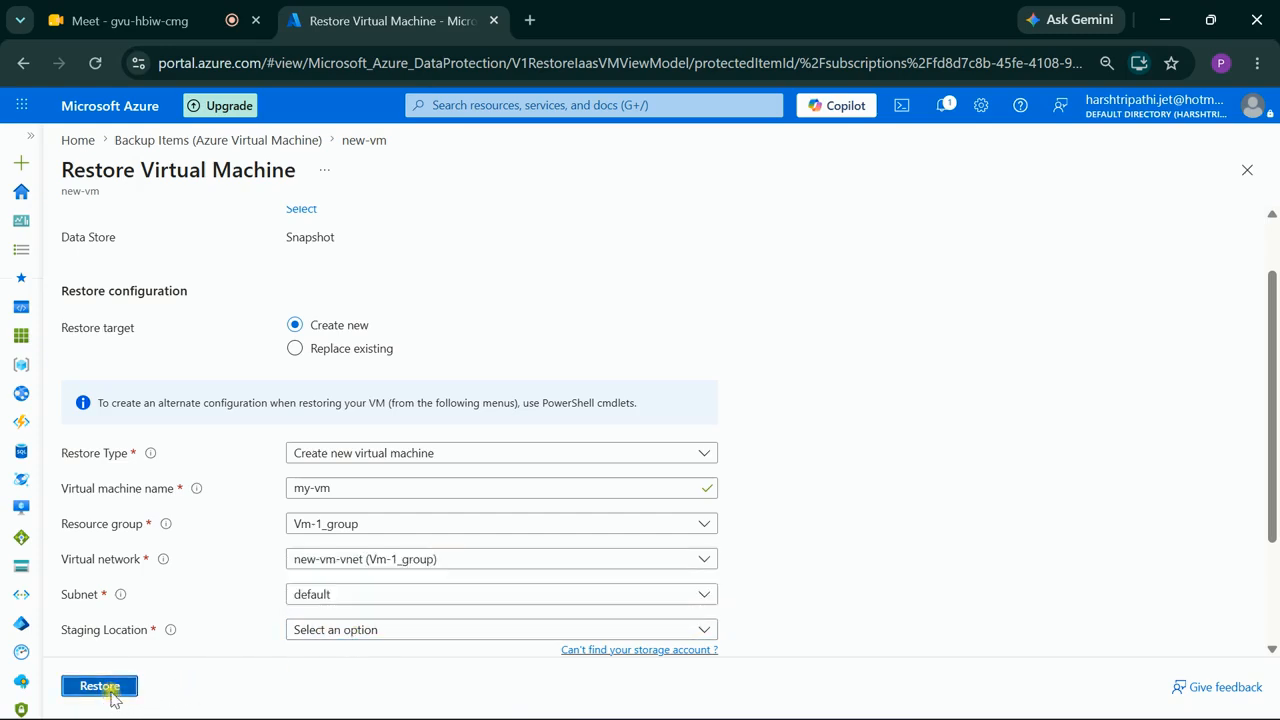
Step: Check the staging location options and duplicate the Restore Virtual Machine page in a second browser tab
{"action": "left_click", "coordinate": [311, 630]}
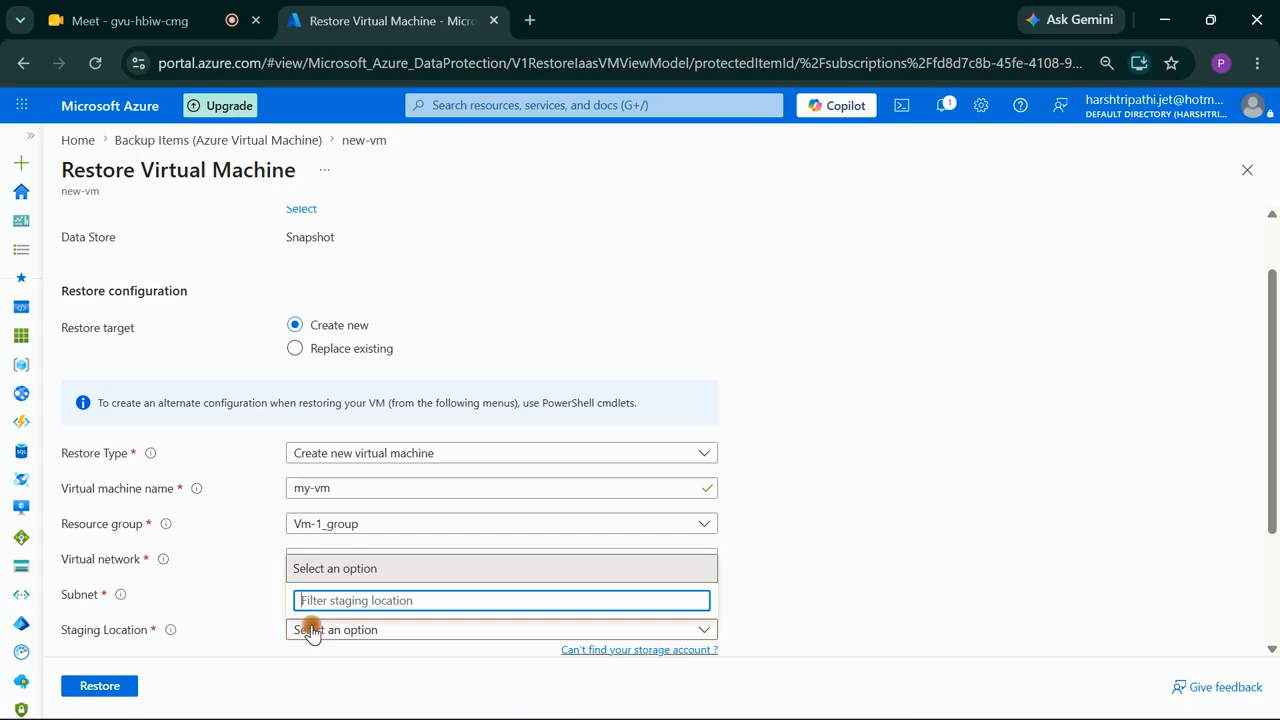
{"action": "right_click", "coordinate": [384, 28]}
{"action": "left_click", "coordinate": [462, 208]}
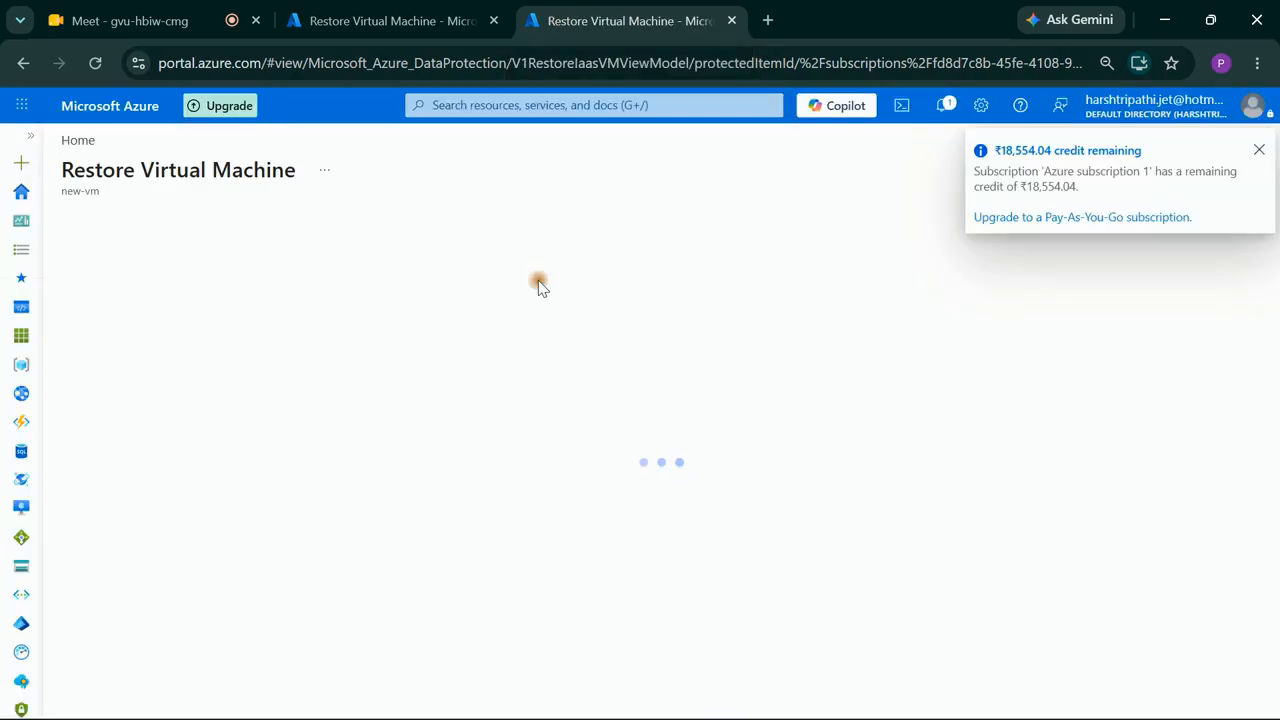
{"action": "left_click", "coordinate": [395, 20]}
{"action": "left_click", "coordinate": [540, 20]}
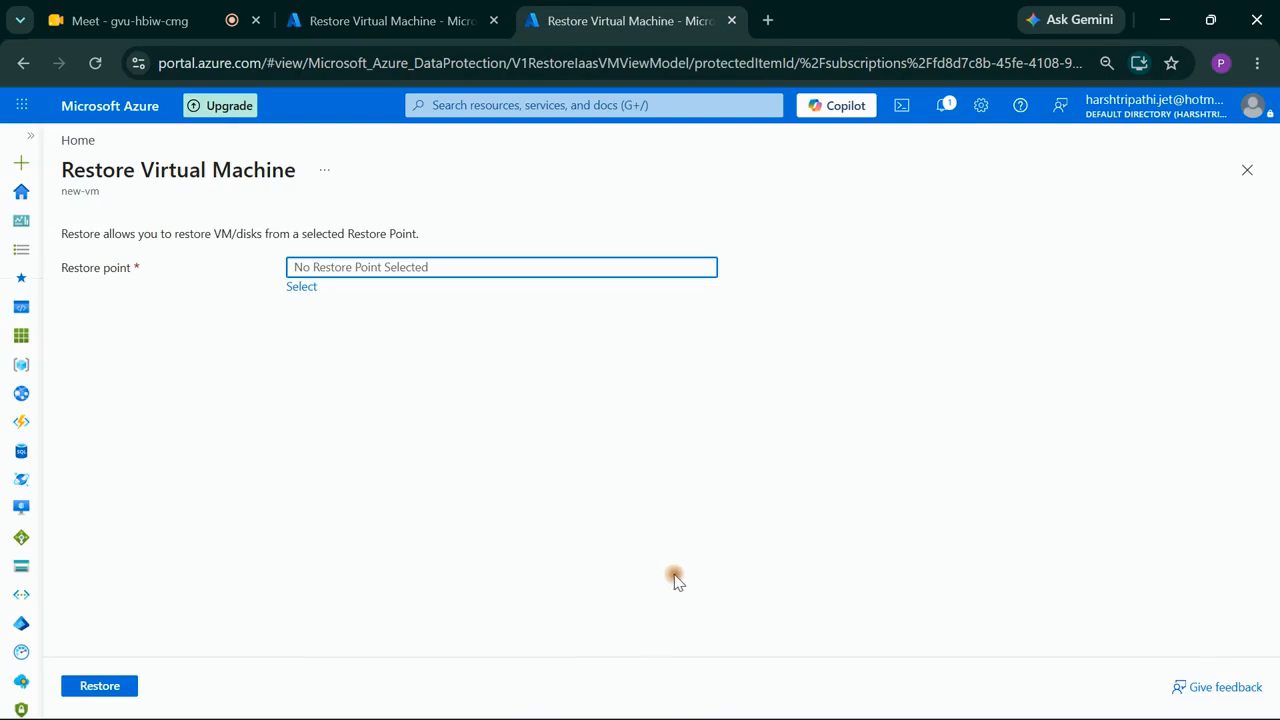
{"action": "left_click", "coordinate": [378, 8]}
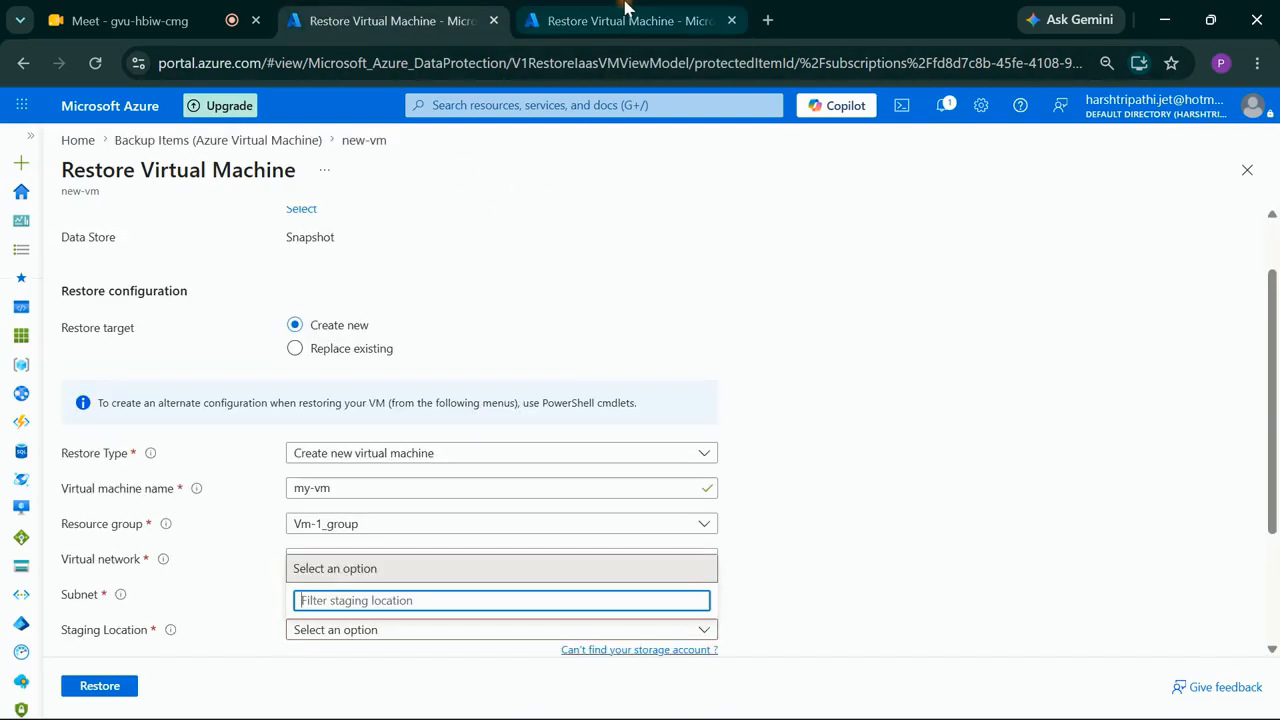
{"action": "left_click", "coordinate": [624, 8]}
Step: Search the portal for storage and open the Storage accounts service in the duplicated tab
{"action": "left_click", "coordinate": [508, 106]}
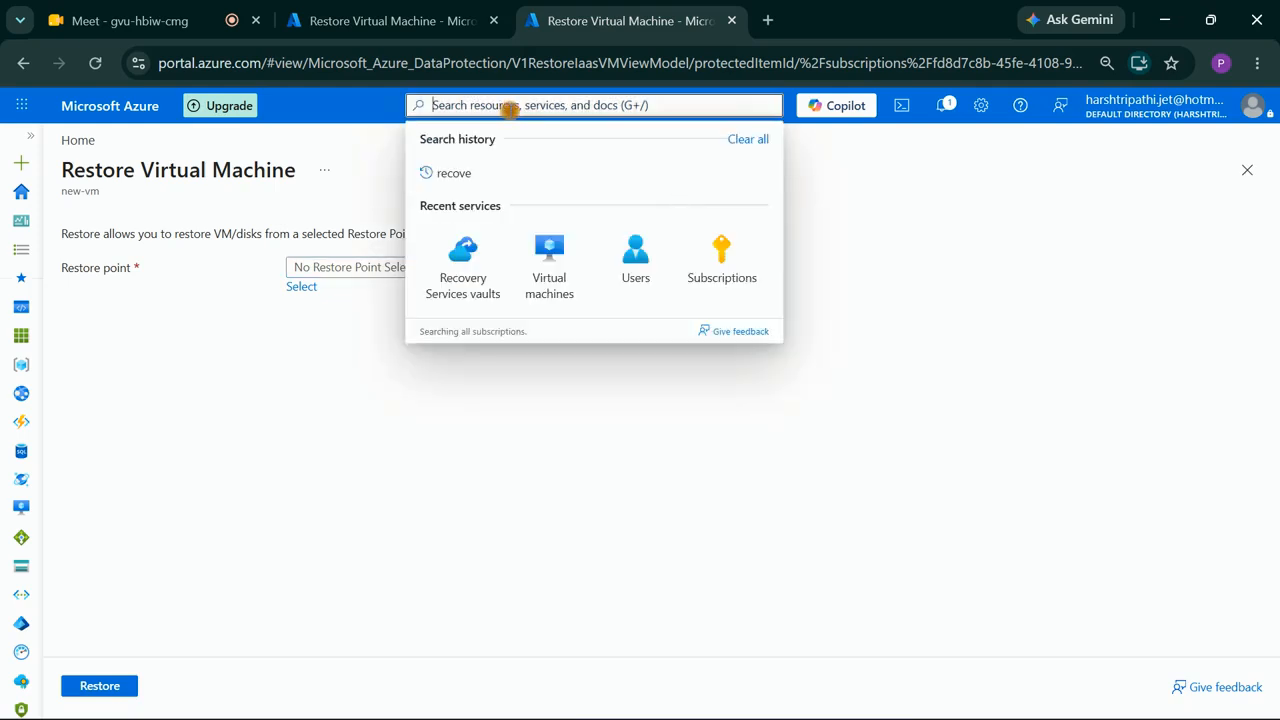
{"action": "type", "text": "sotragfe"}
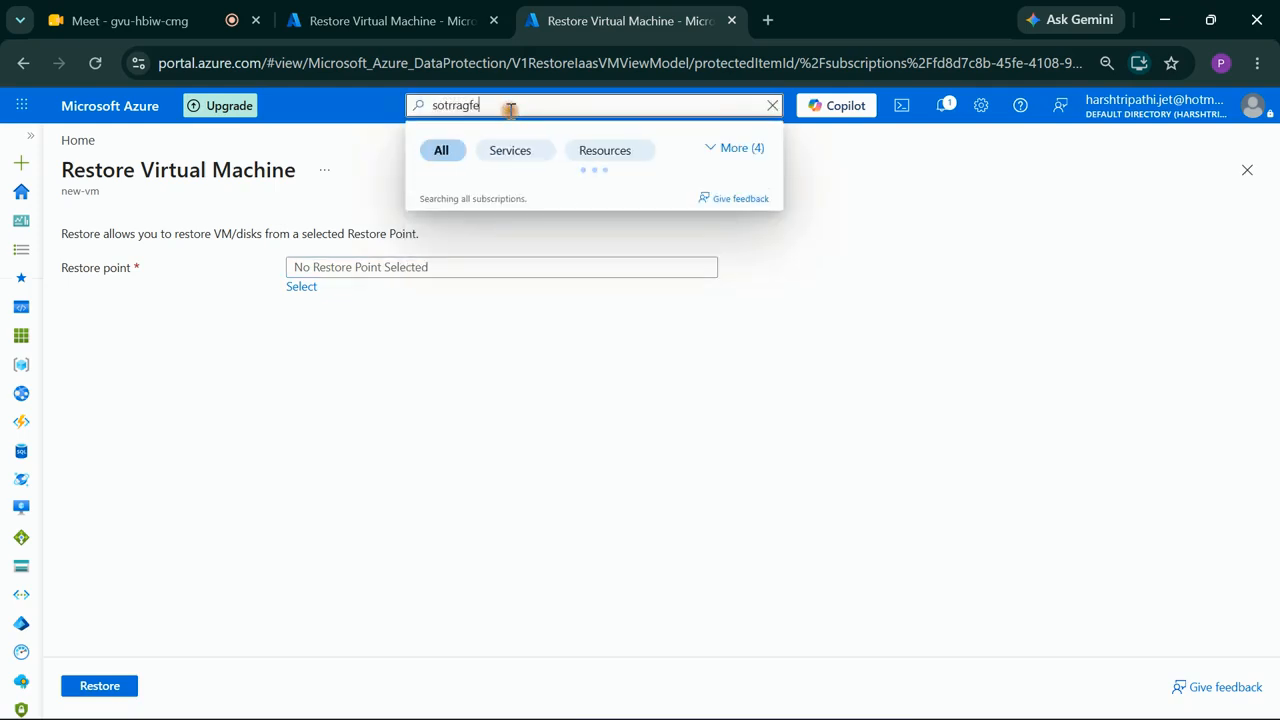
{"action": "type", "text": "ragfe"}
{"action": "key", "text": "ctrl+a"}
{"action": "type", "text": "s"}
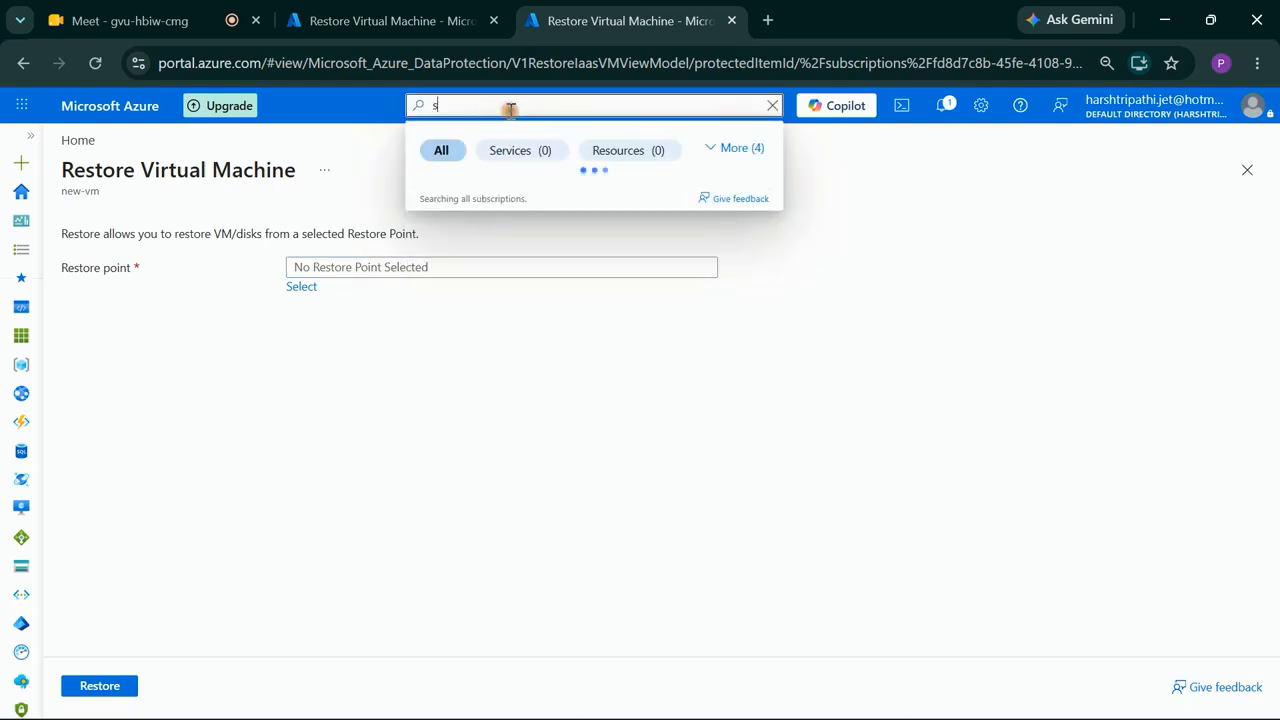
{"action": "type", "text": "tor"}
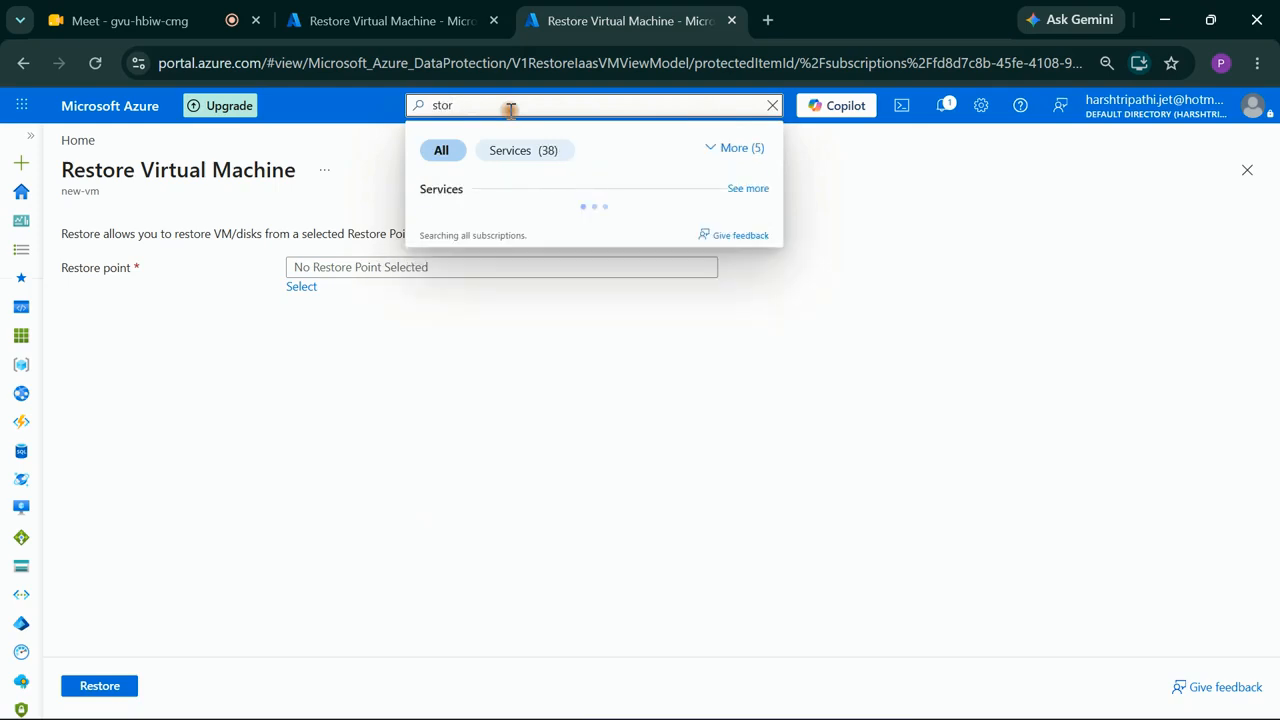
{"action": "type", "text": "age"}
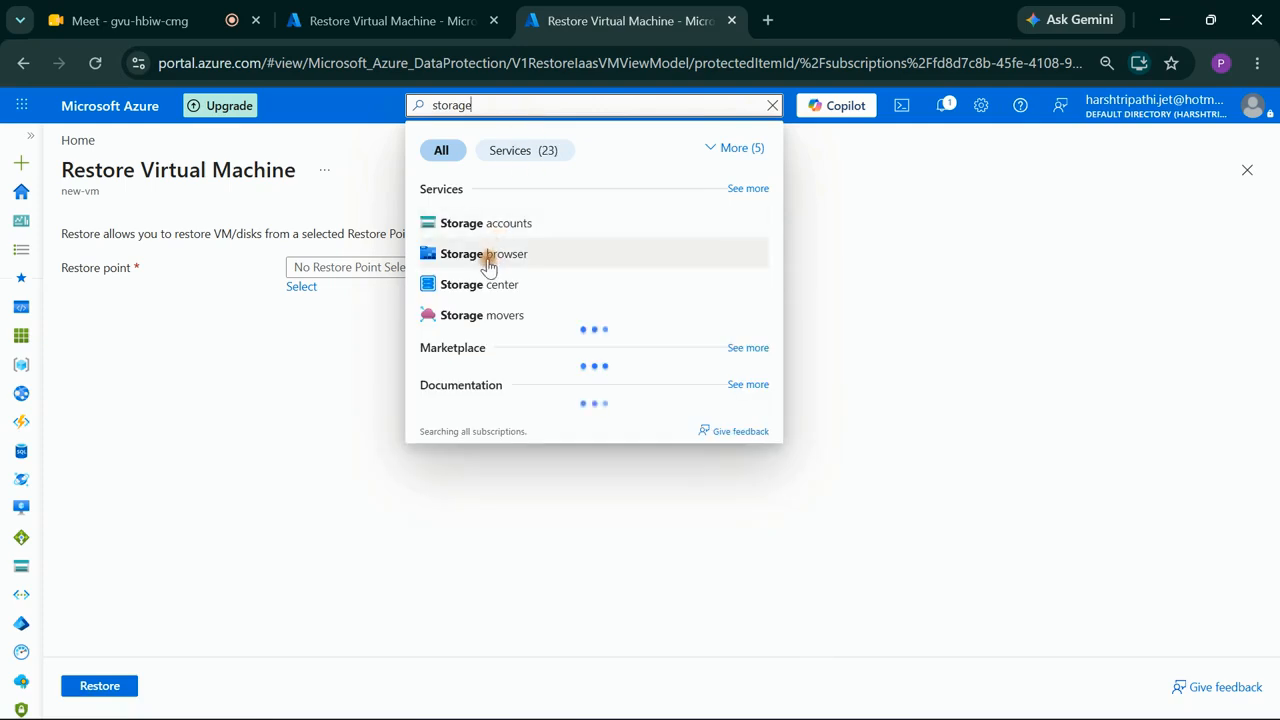
{"action": "left_click", "coordinate": [503, 218]}
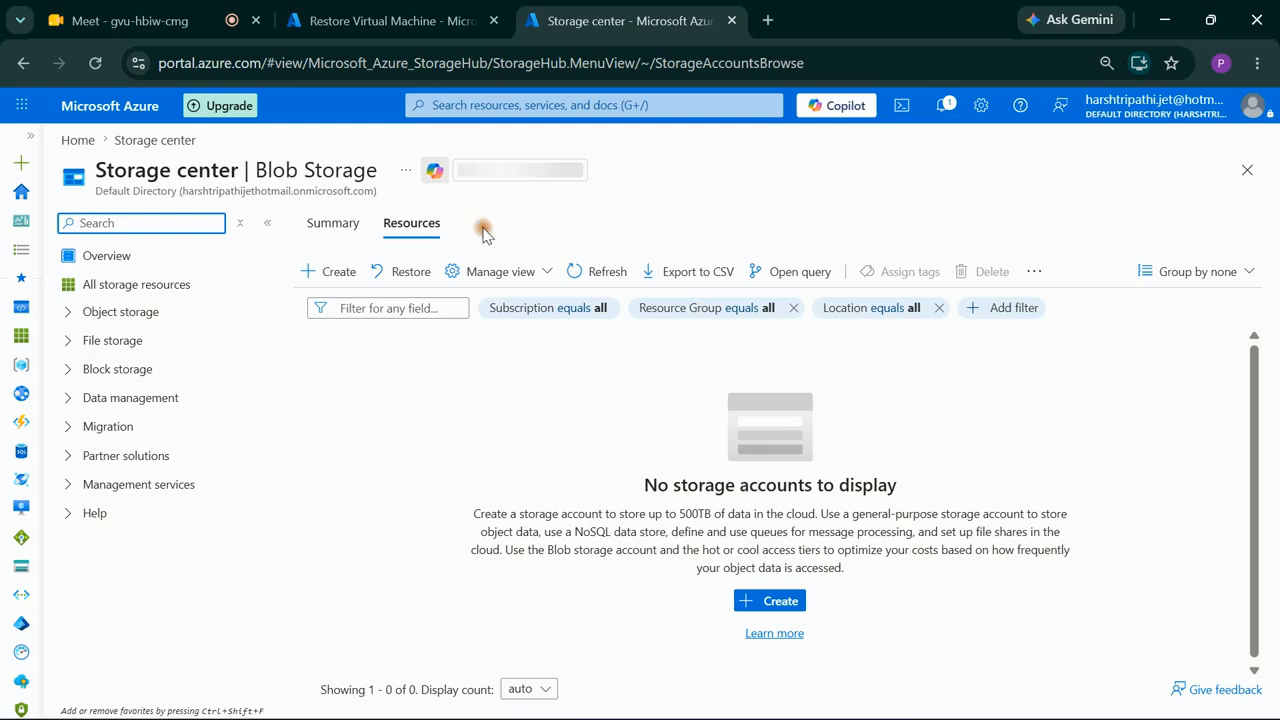
Step: Start creating a storage account and assign it to the resource group Vm-1_group
{"action": "left_click", "coordinate": [328, 272]}
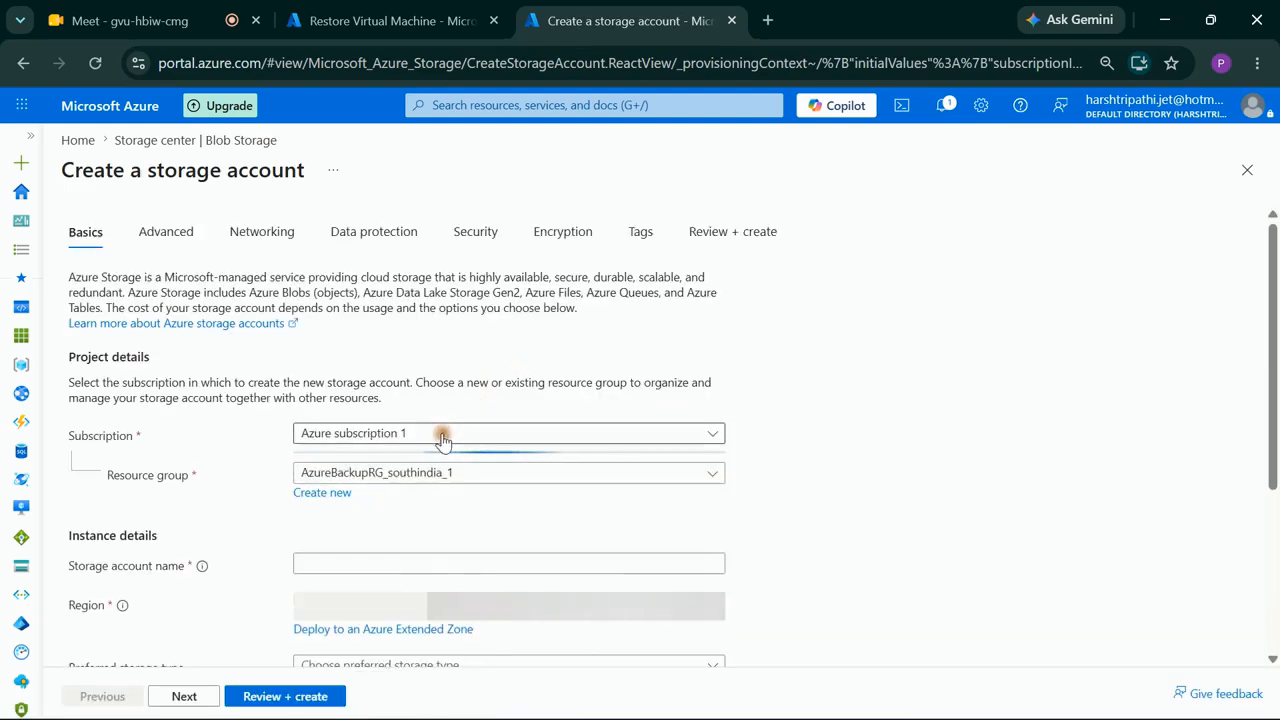
{"action": "left_click", "coordinate": [443, 478]}
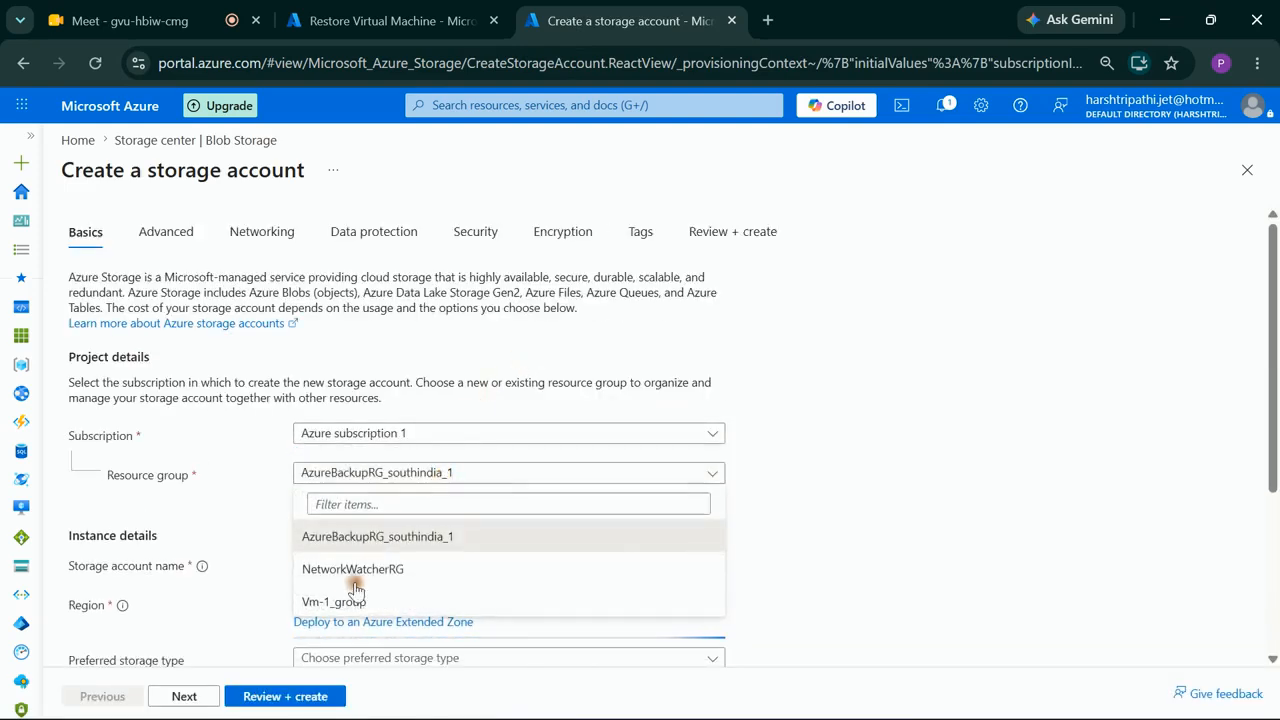
{"action": "left_click", "coordinate": [351, 603]}
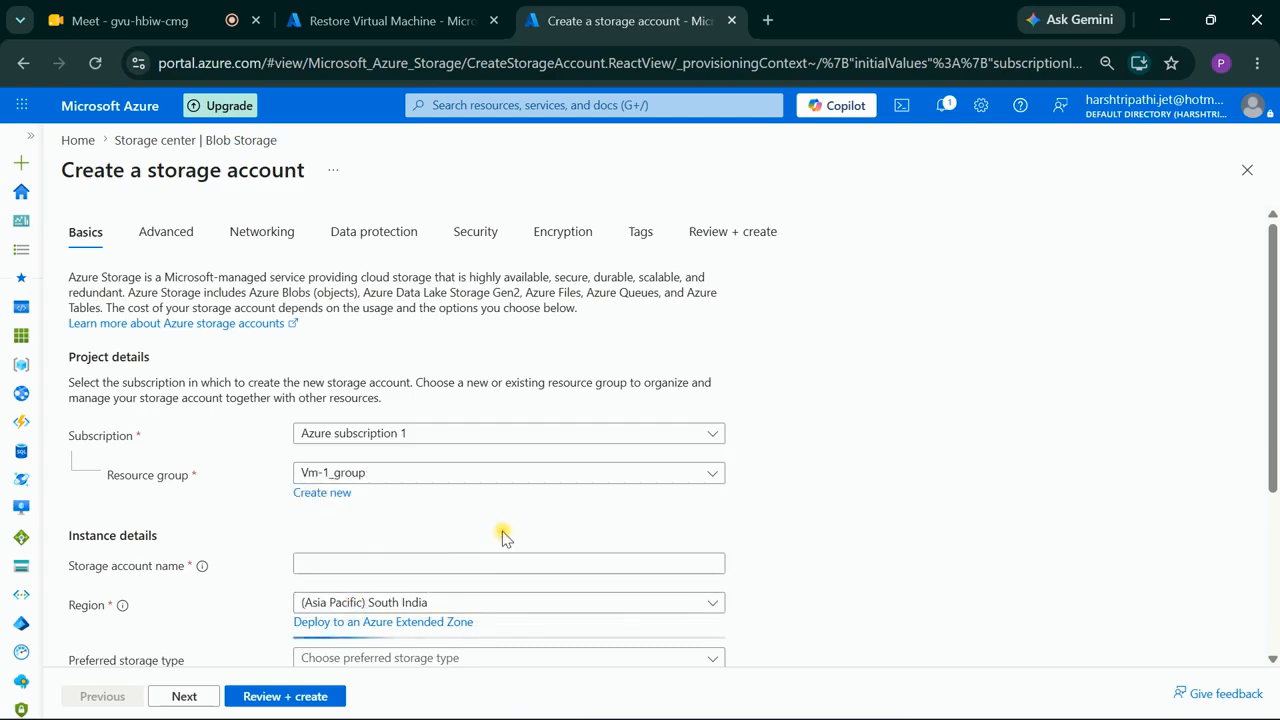
Step: Try new-s and New-s as the storage account name
{"action": "scroll", "coordinate": [503, 531], "scroll_direction": "down", "scroll_amount": 1}
{"action": "left_click", "coordinate": [498, 484]}
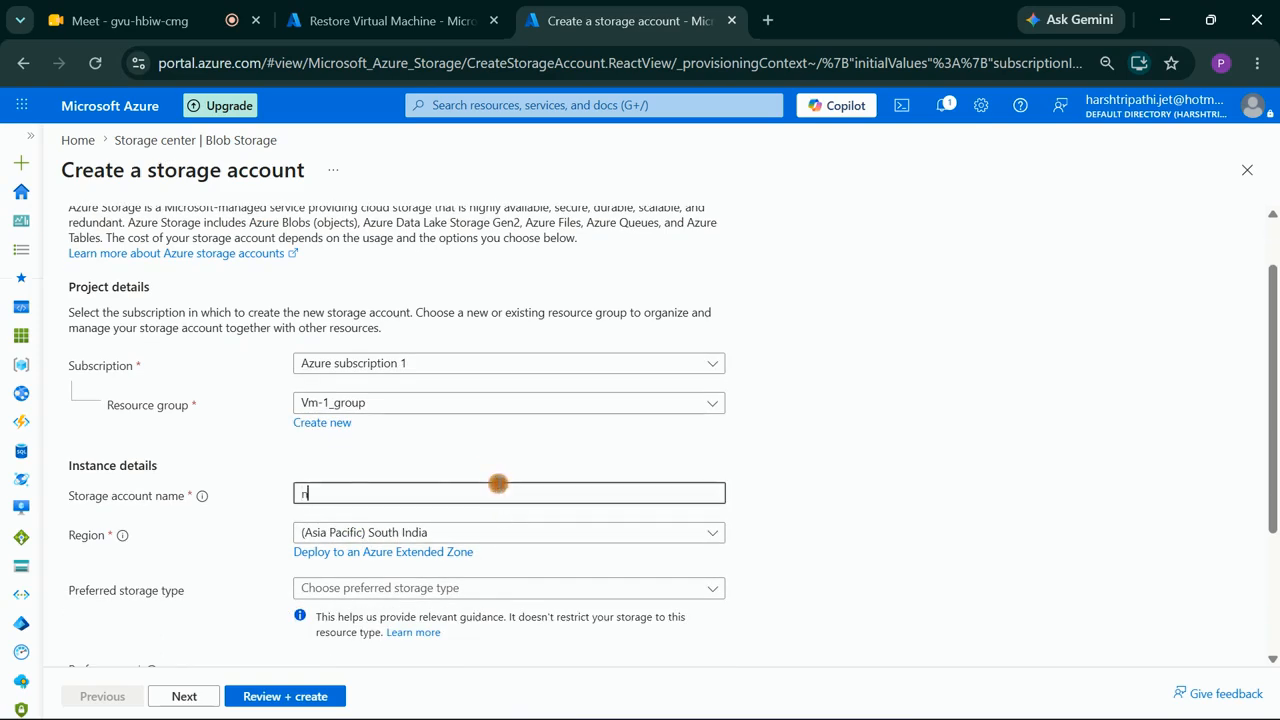
{"action": "type", "text": "new-"}
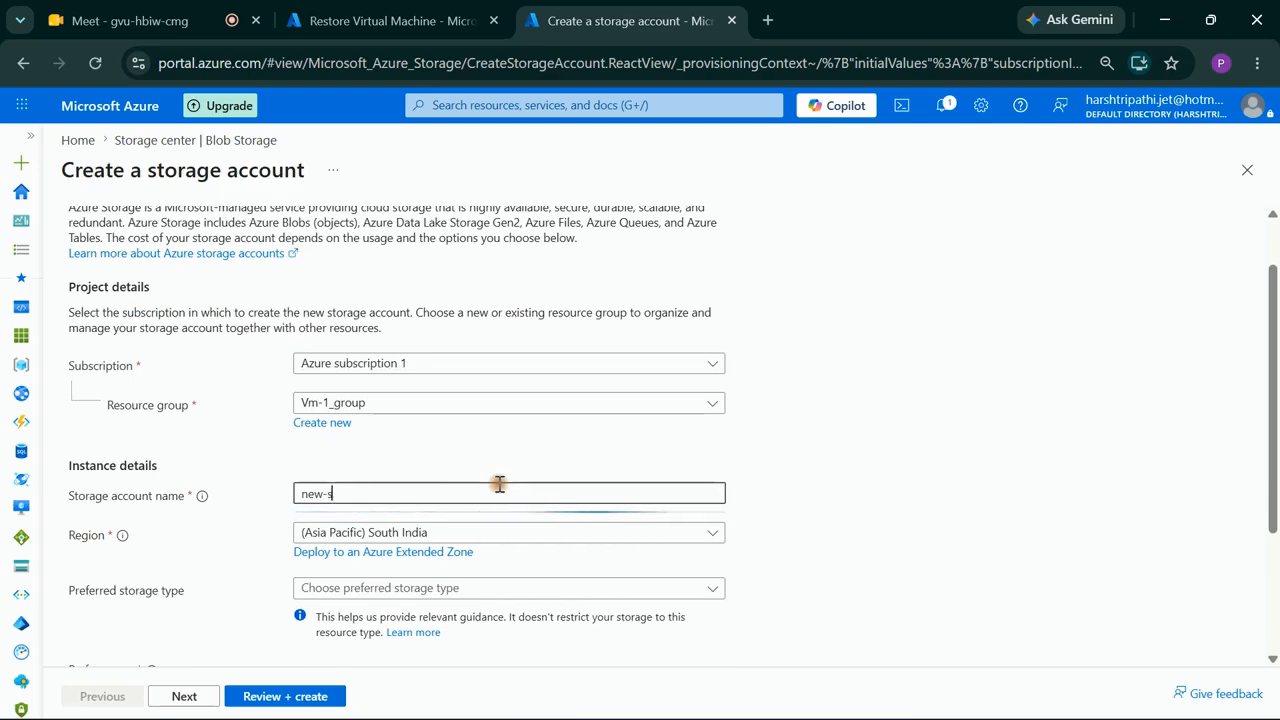
{"action": "type", "text": "s"}
{"action": "scroll", "coordinate": [500, 486], "scroll_direction": "down", "scroll_amount": 1}
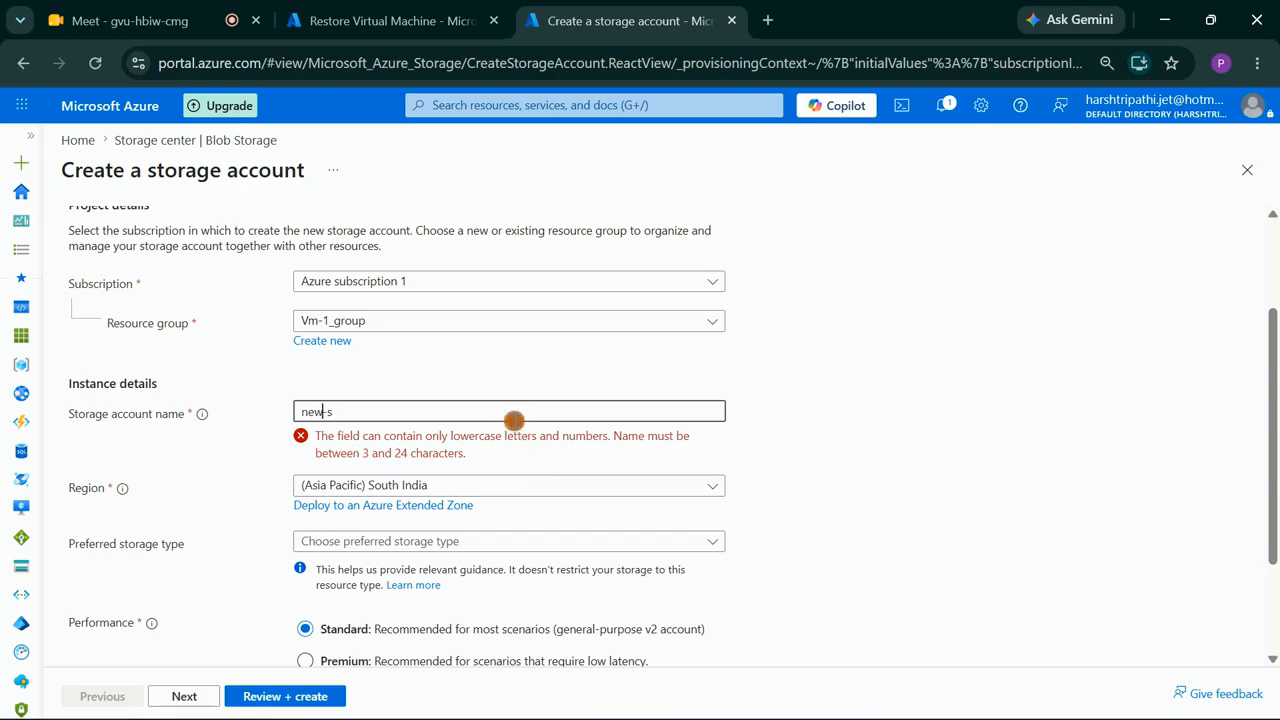
{"action": "type", "text": "N"}
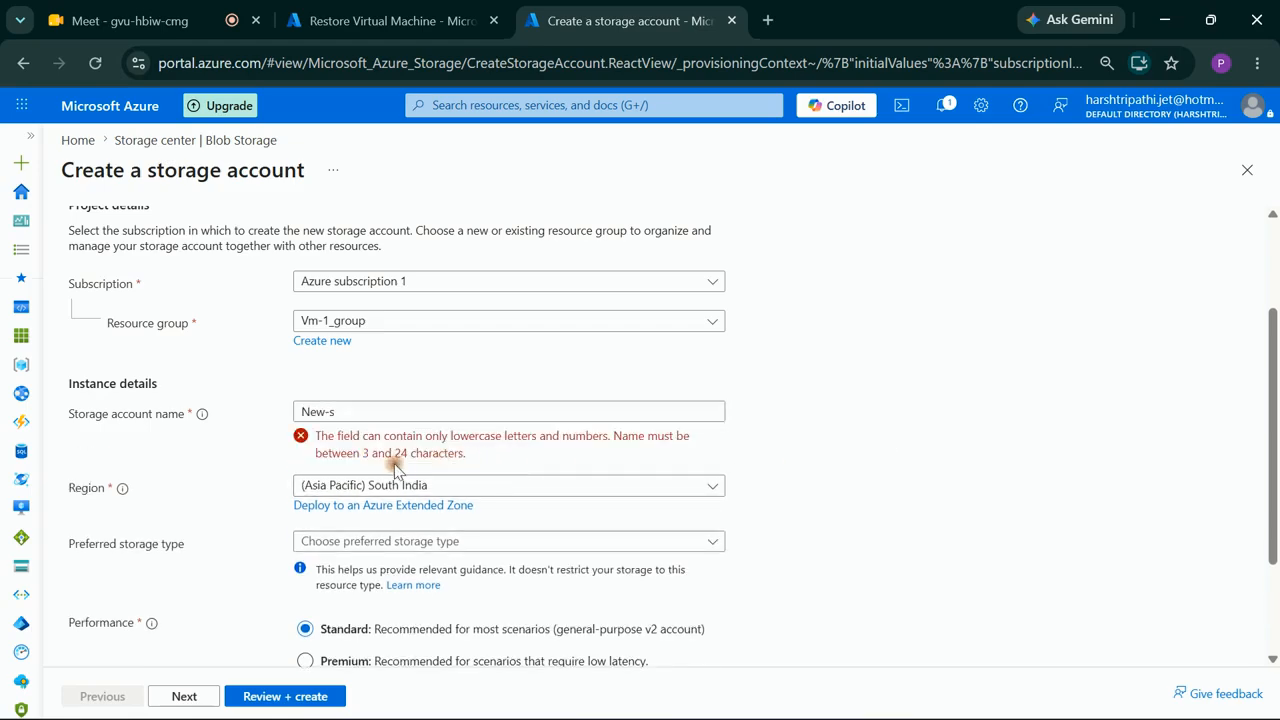
{"action": "left_click", "coordinate": [328, 411]}
{"action": "type", "text": "-s"}
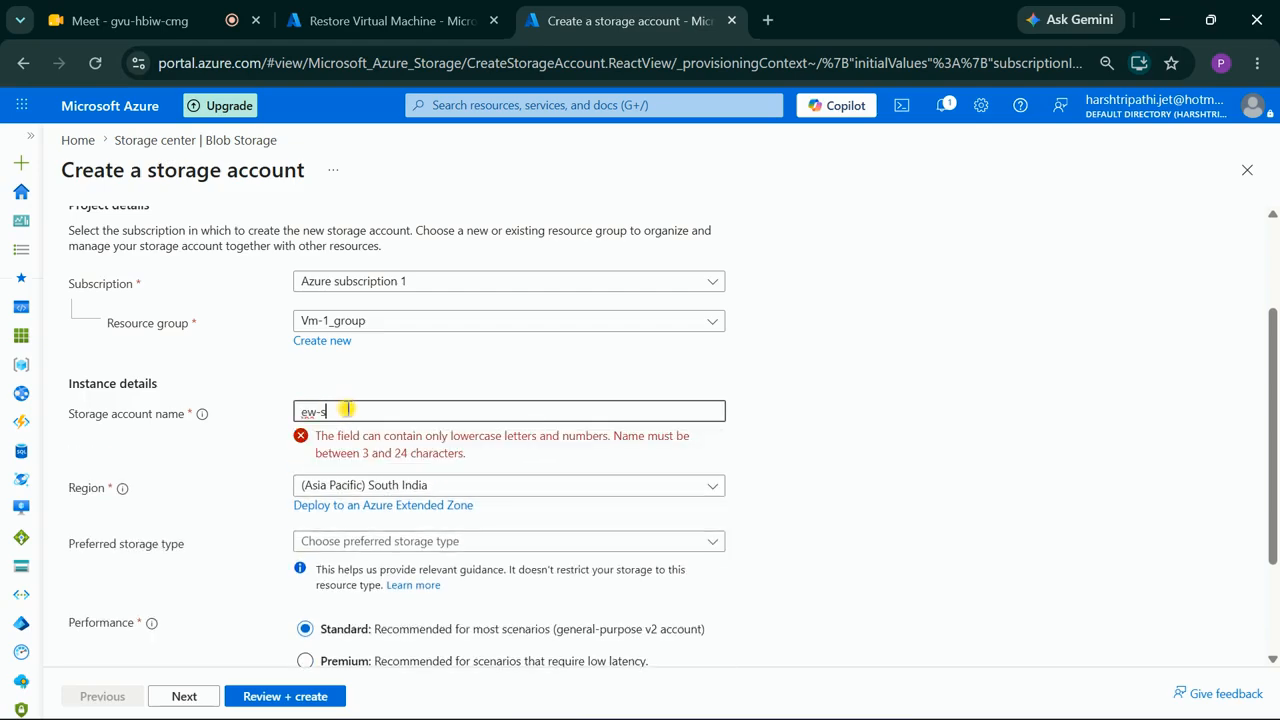
Step: Name the storage account newhdd
{"action": "type", "text": "ne"}
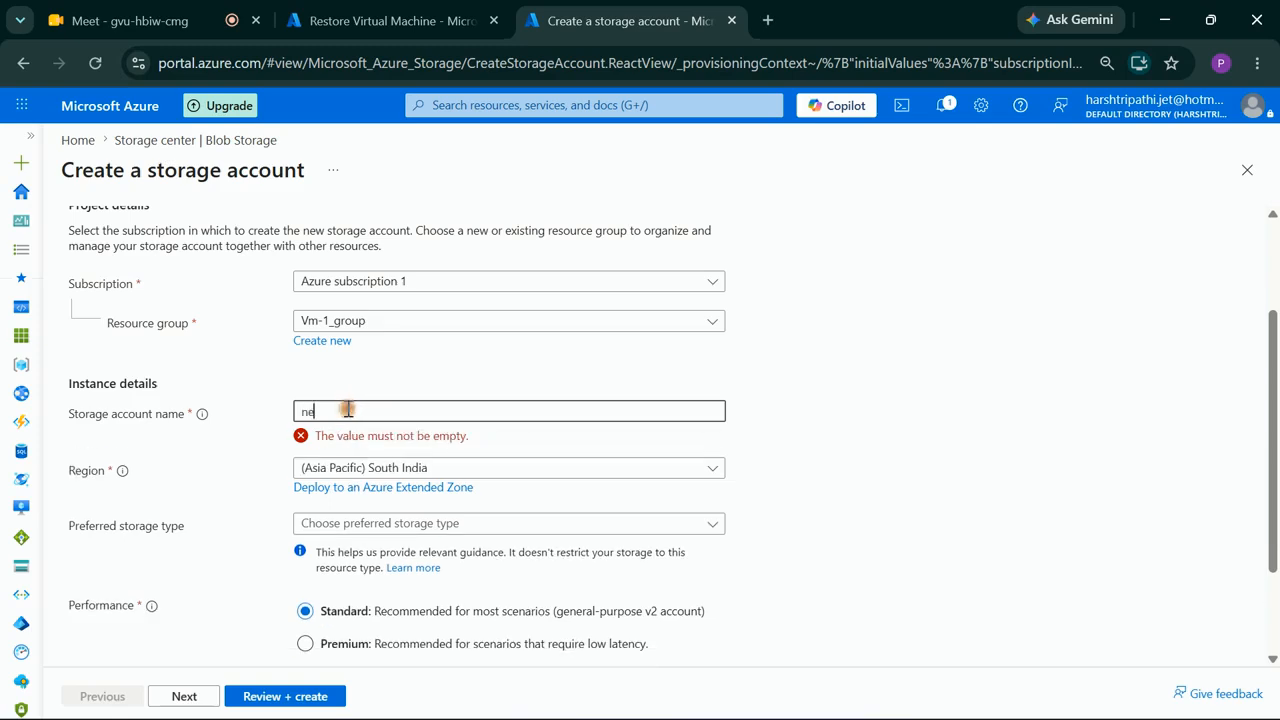
{"action": "type", "text": "whdd"}
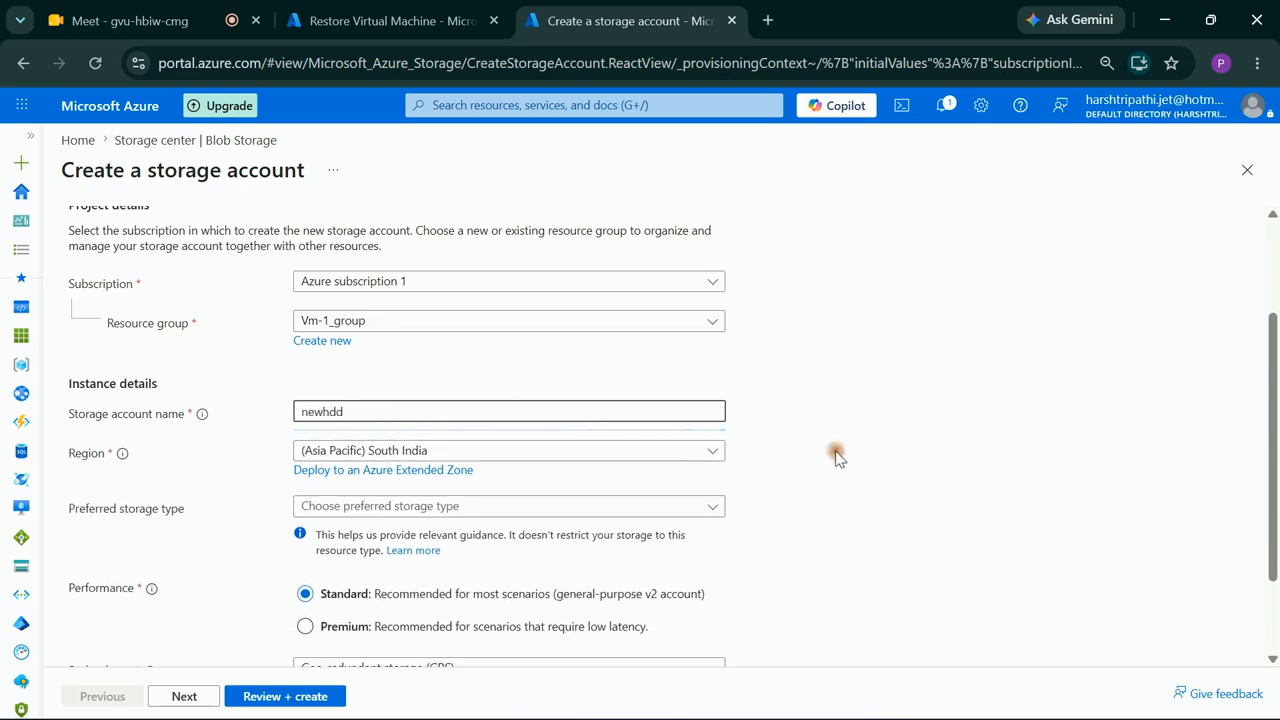
{"action": "left_click", "coordinate": [894, 449]}
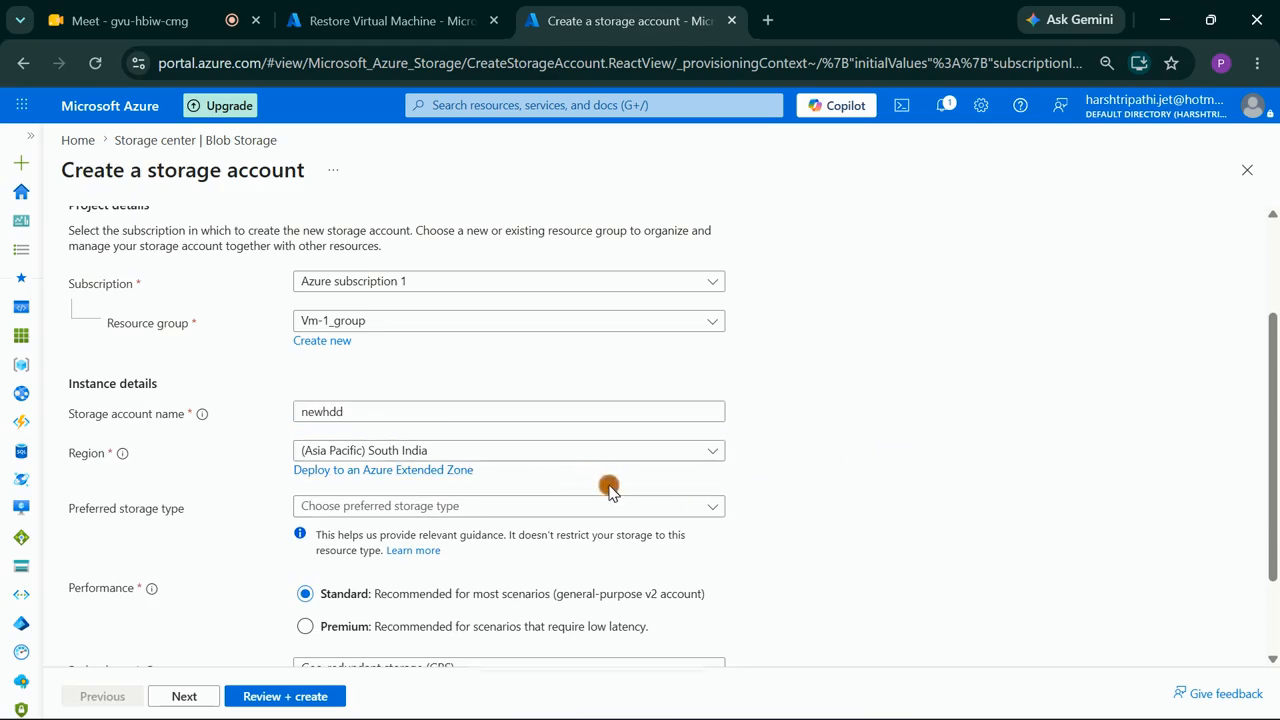
Step: Set the preferred storage type to Azure Blob Storage or Azure Data Lake Storage and choose Geo-redundant storage (GRS) as the redundancy
{"action": "scroll", "coordinate": [609, 486], "scroll_direction": "down", "scroll_amount": 1}
{"action": "scroll", "coordinate": [512, 466], "scroll_direction": "down", "scroll_amount": 1}
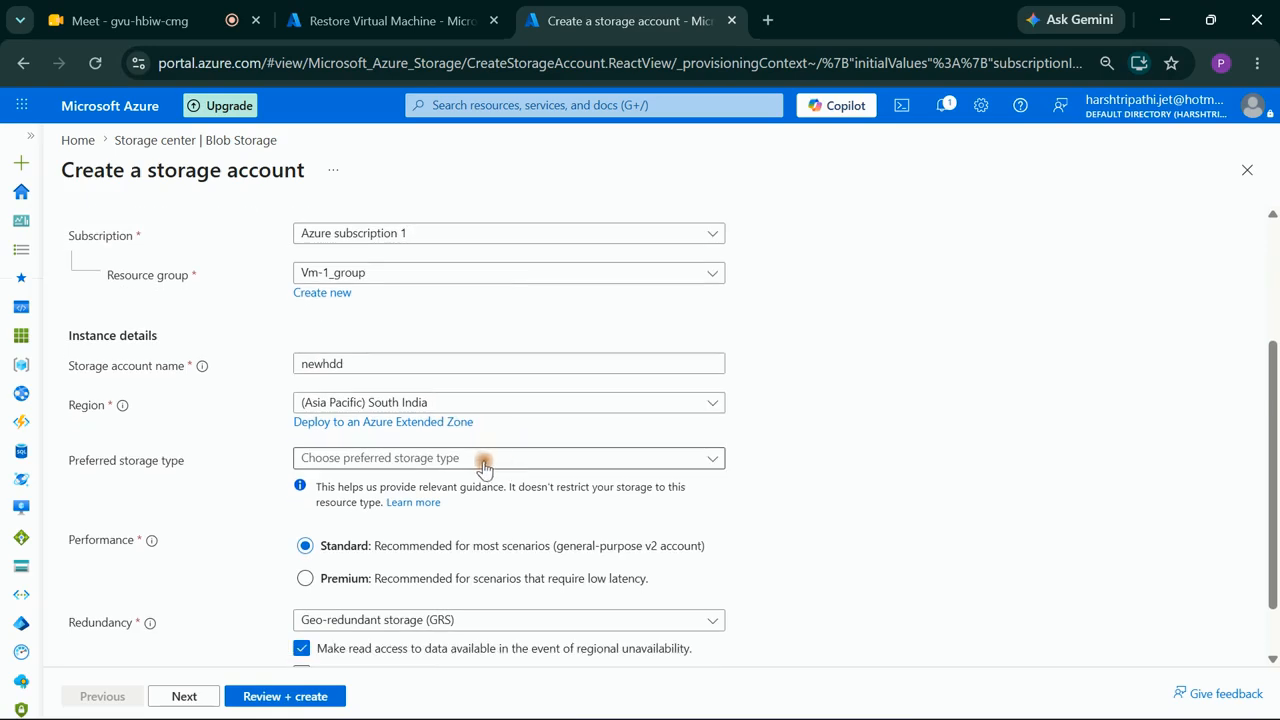
{"action": "left_click", "coordinate": [483, 462]}
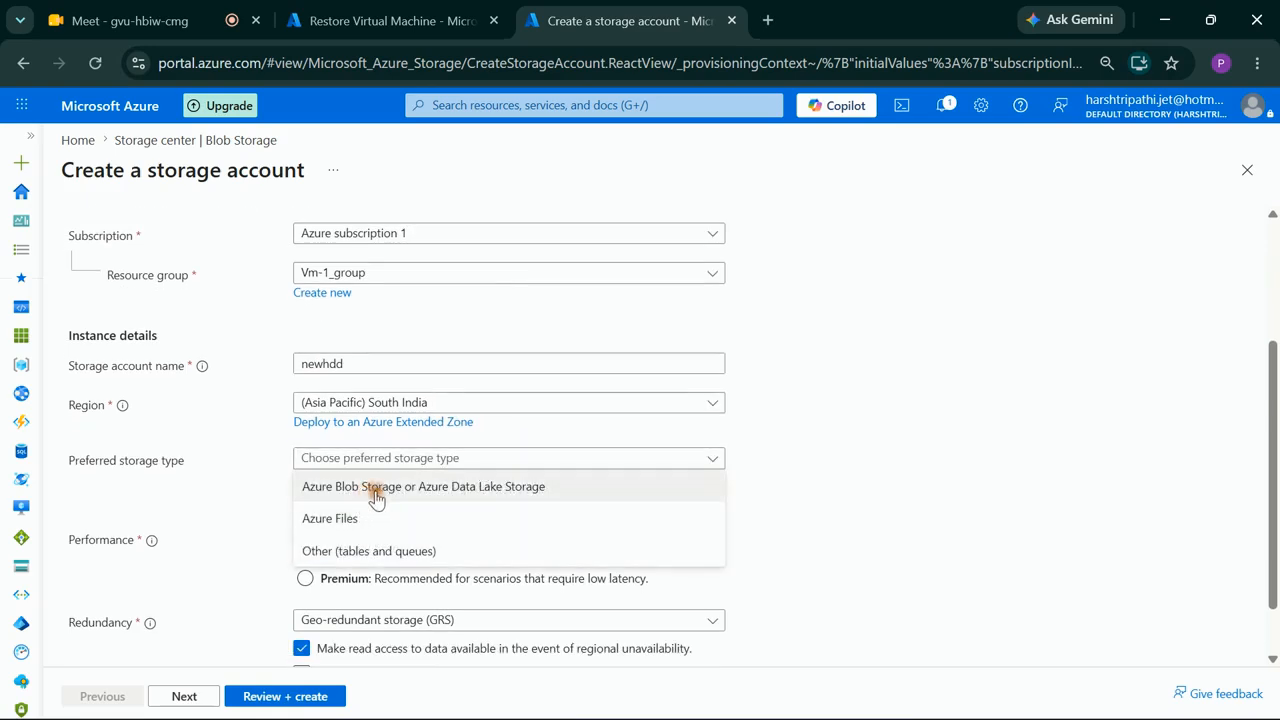
{"action": "left_click", "coordinate": [437, 494]}
{"action": "scroll", "coordinate": [618, 553], "scroll_direction": "down", "scroll_amount": 1}
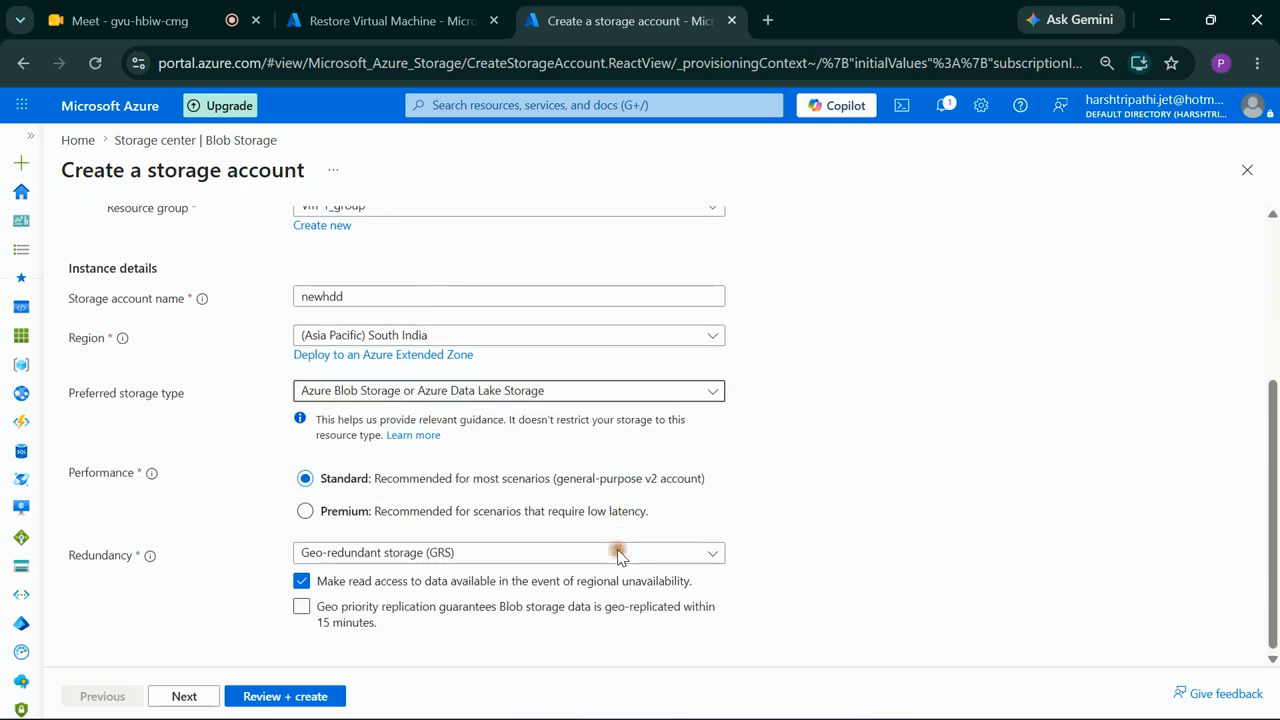
{"action": "left_click", "coordinate": [497, 556]}
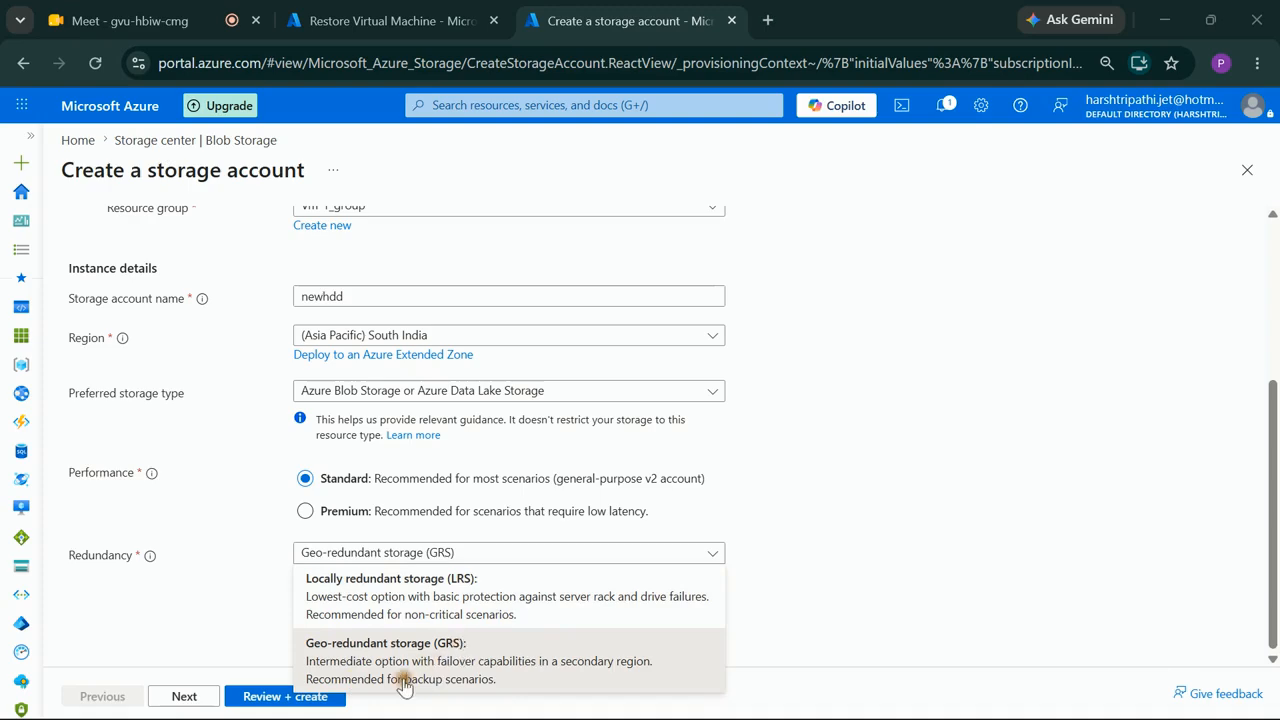
{"action": "left_click", "coordinate": [505, 684]}
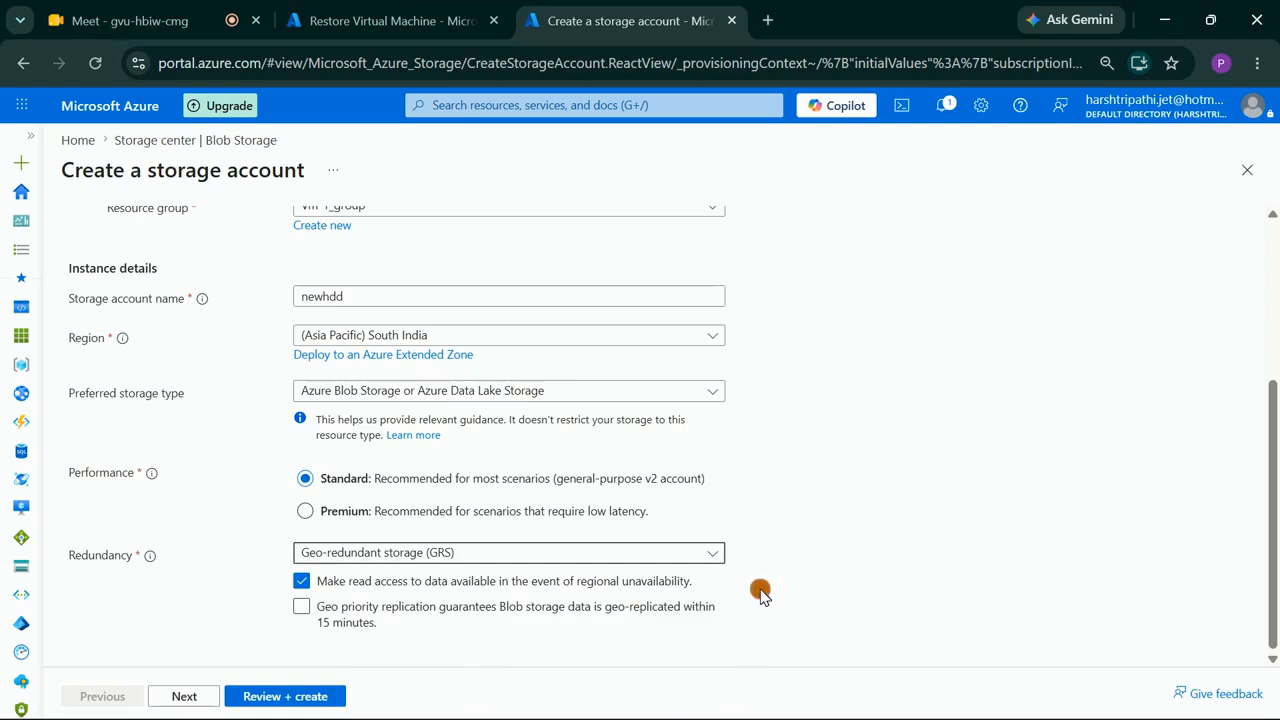
Step: Review and create the storage account newhdd, and open its refreshed overview
{"action": "left_click", "coordinate": [287, 697]}
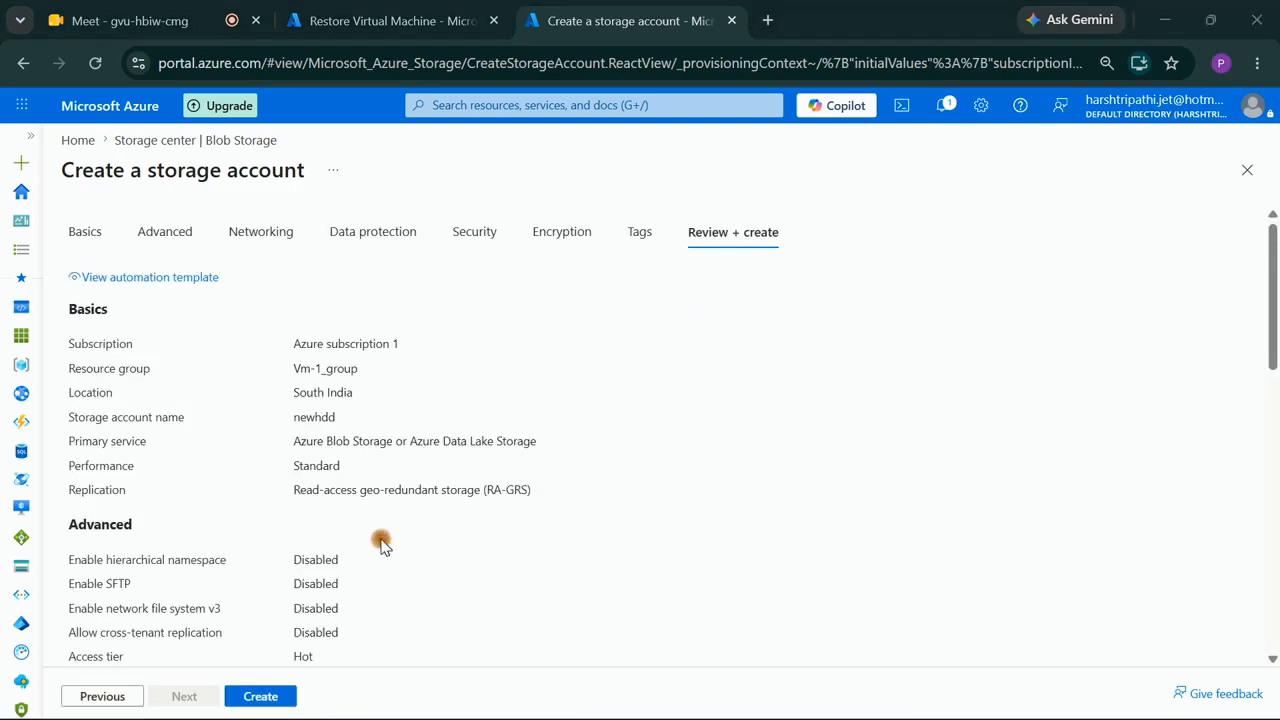
{"action": "scroll", "coordinate": [381, 543], "scroll_direction": "down", "scroll_amount": 10}
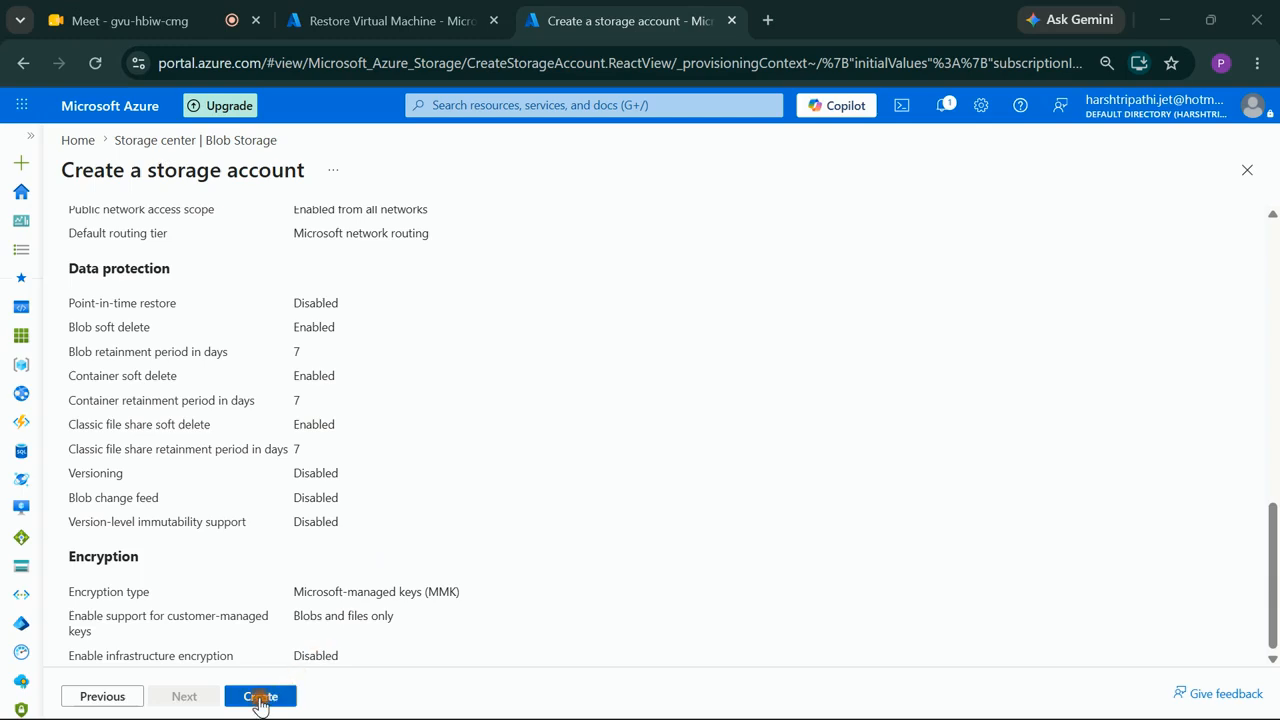
{"action": "left_click", "coordinate": [260, 698]}
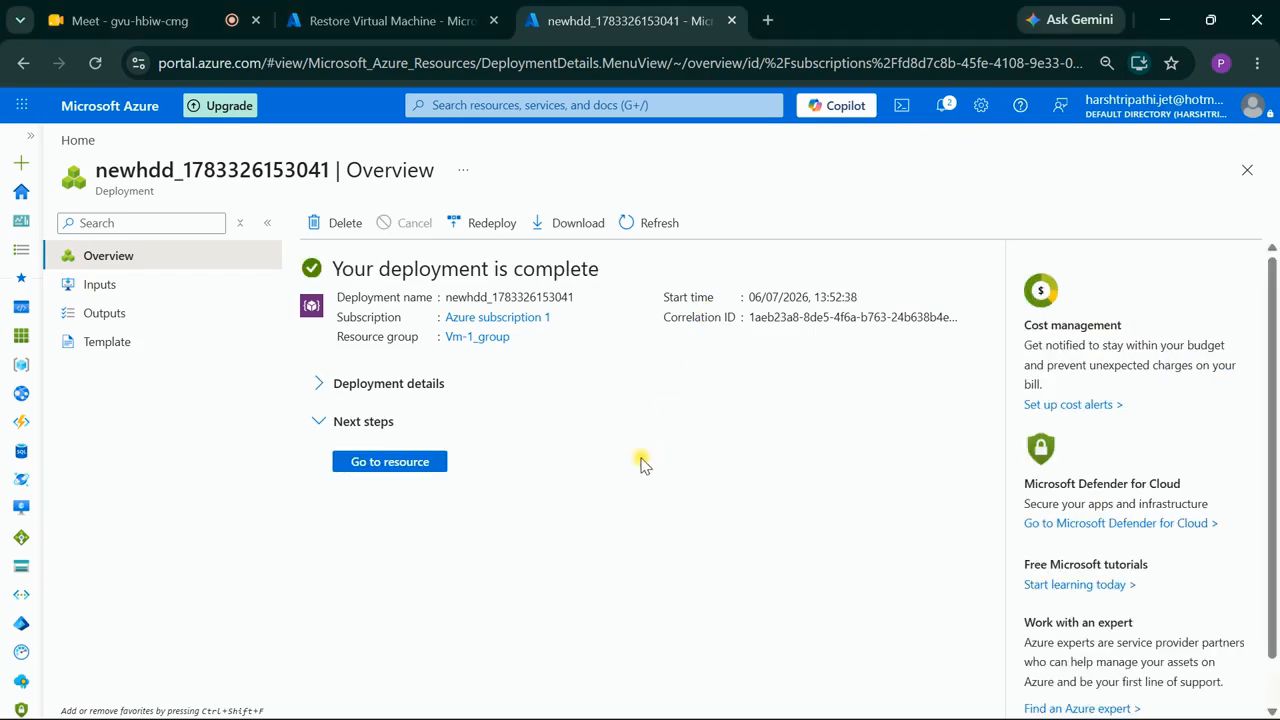
{"action": "left_click", "coordinate": [393, 462]}
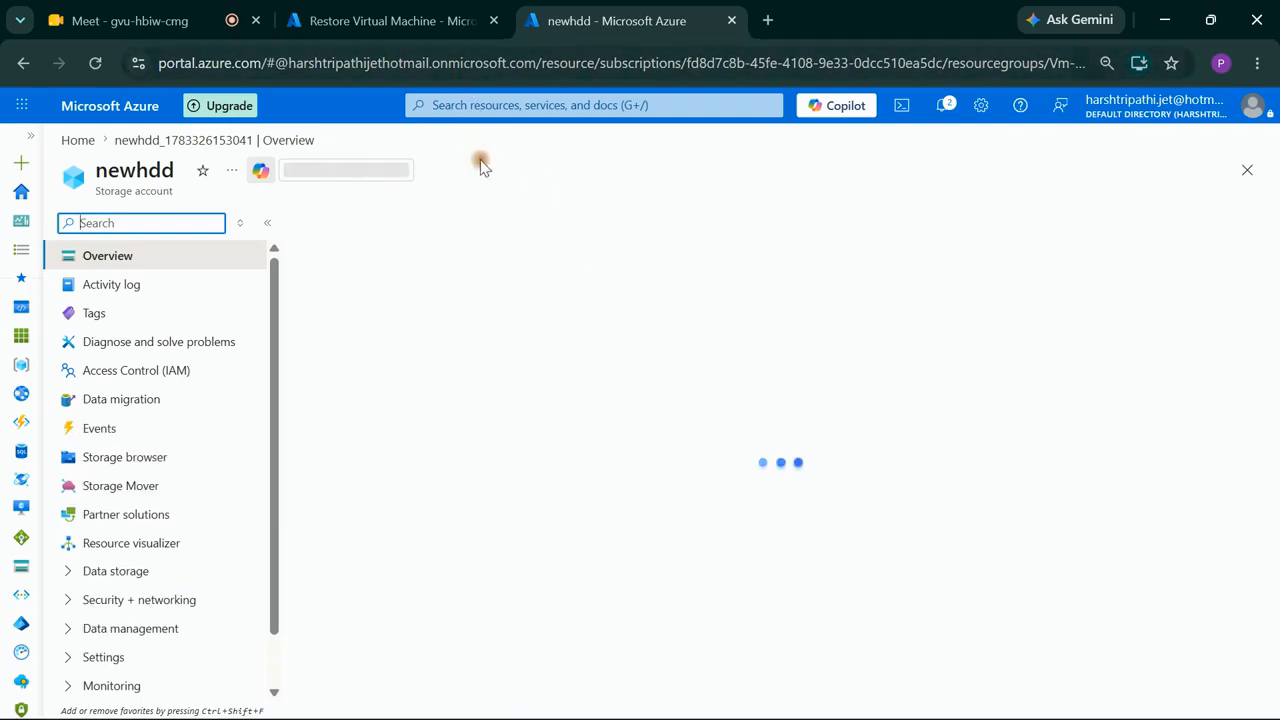
{"action": "left_click", "coordinate": [666, 223]}
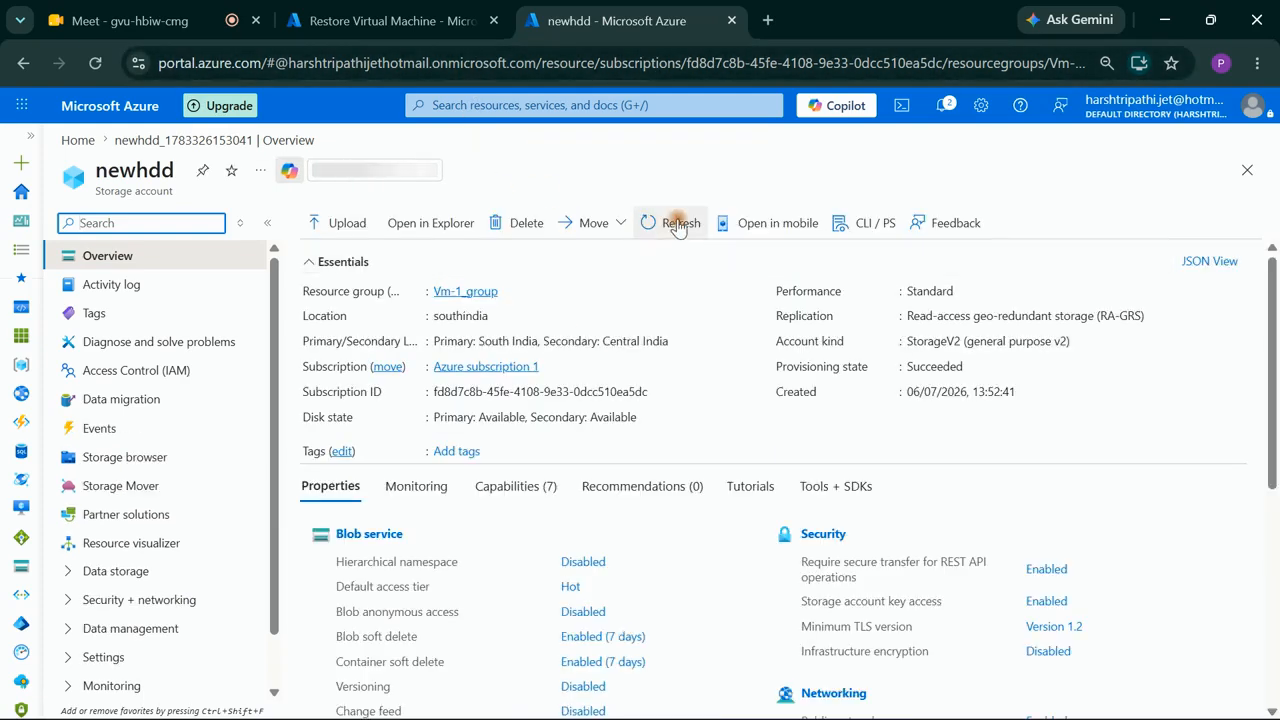
Step: Return to the new-vm restore form and recheck the staging location options
{"action": "left_click", "coordinate": [399, 10]}
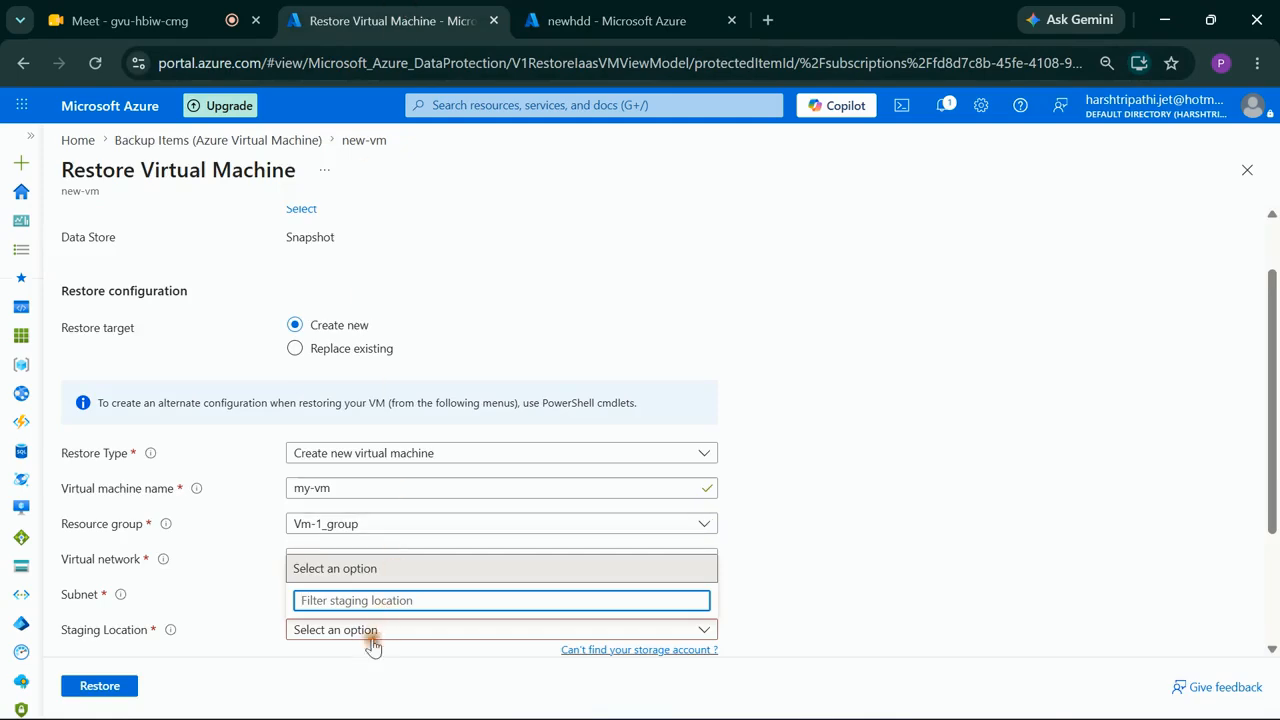
{"action": "scroll", "coordinate": [350, 597], "scroll_direction": "down", "scroll_amount": 2}
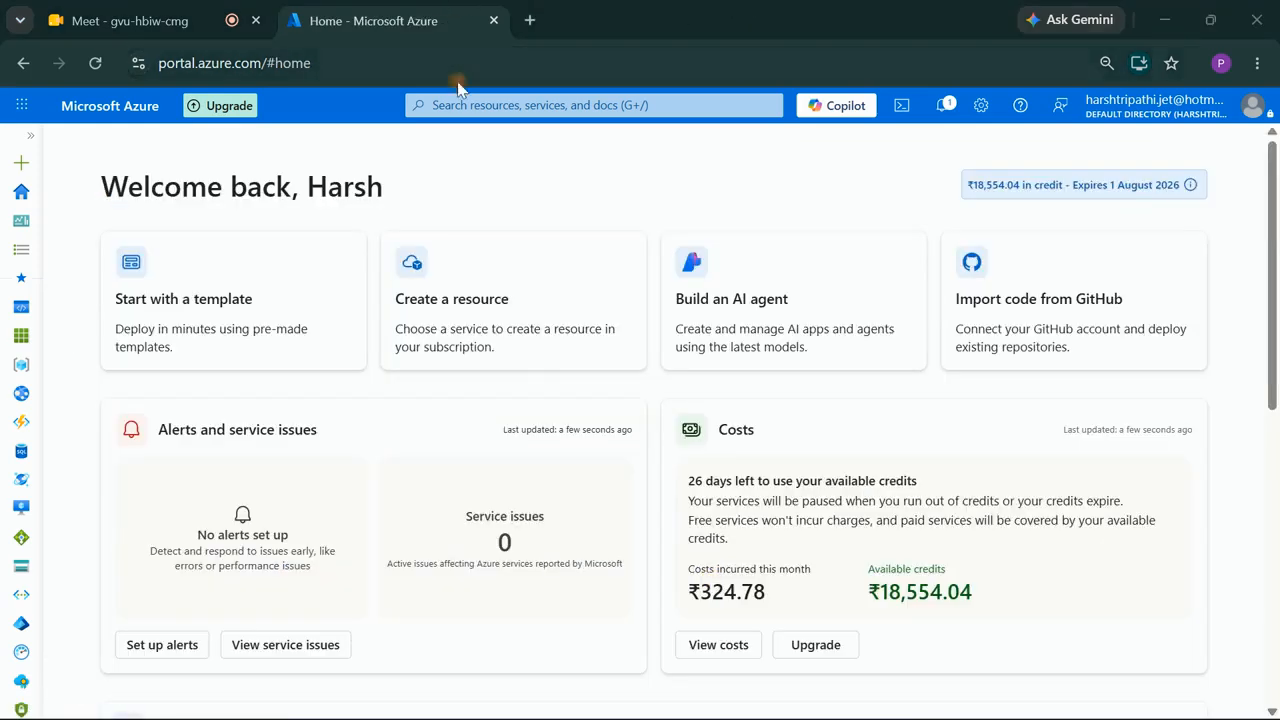
{"action": "left_click", "coordinate": [461, 104]}
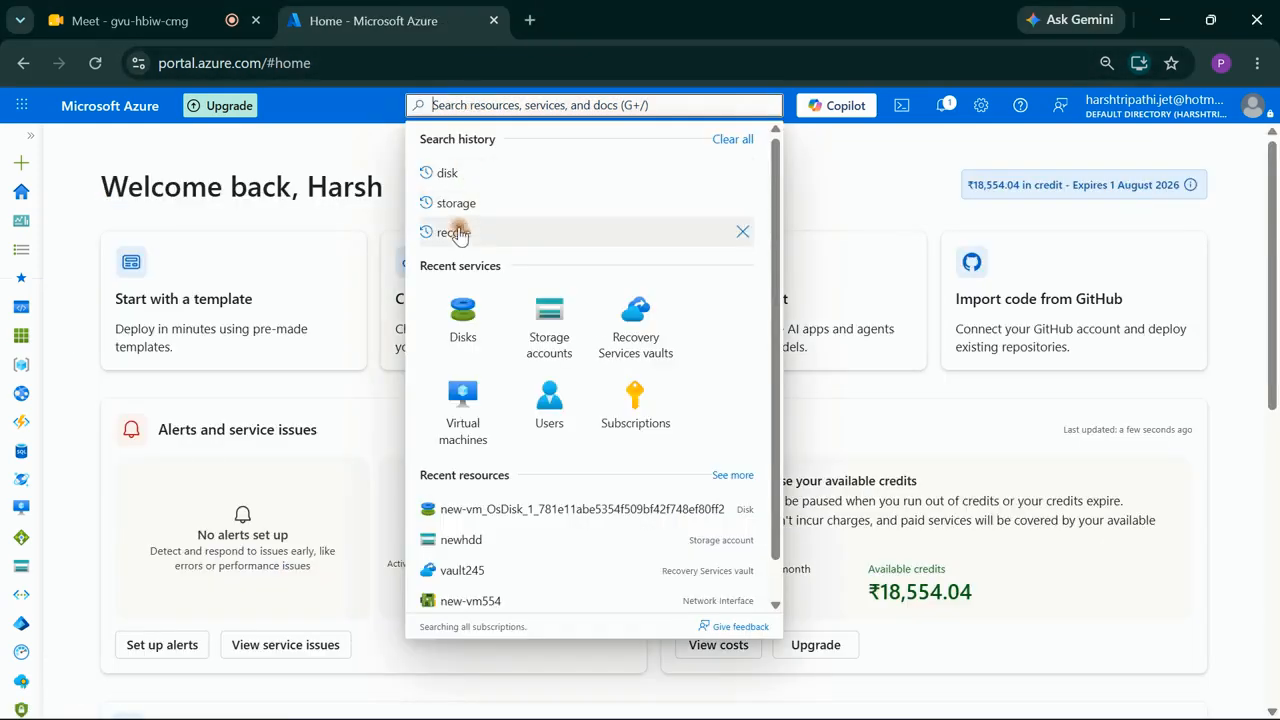
{"action": "left_click", "coordinate": [106, 112]}
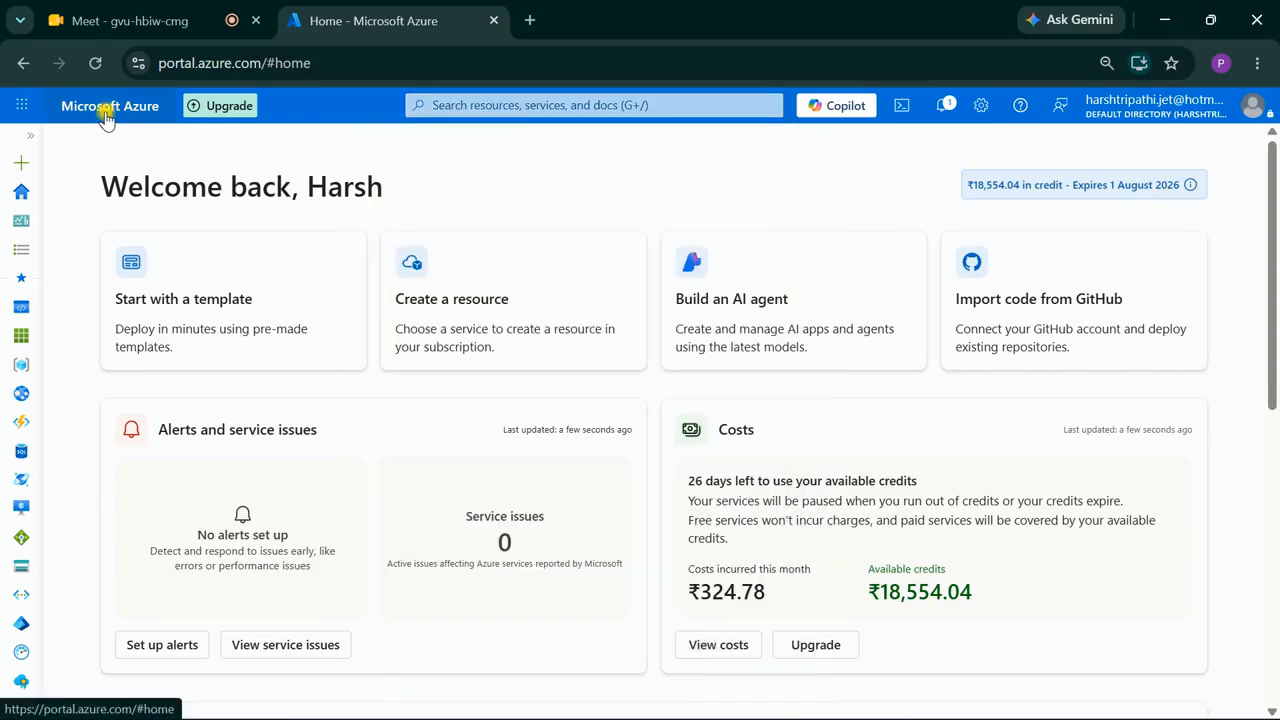
Step: Open the backup details of new-vm among the Azure Virtual Machine backup items of the Recovery Services vault vault245
{"action": "left_click", "coordinate": [513, 107]}
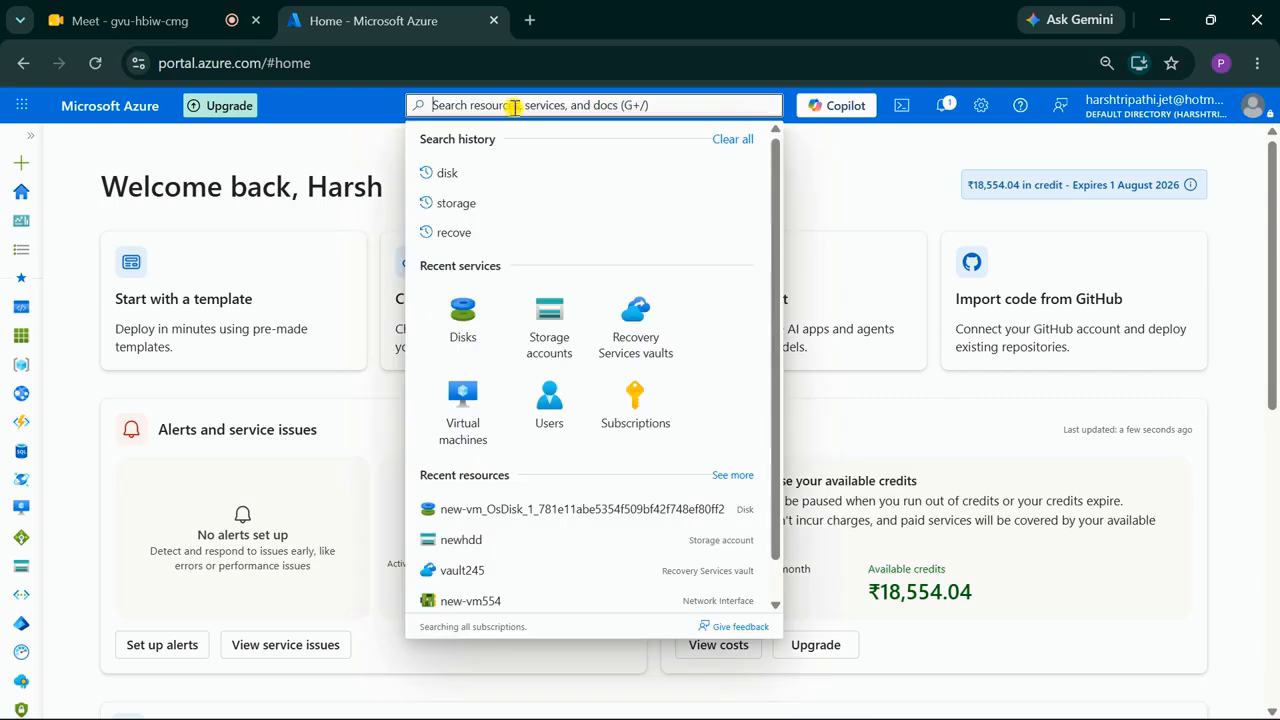
{"action": "left_click", "coordinate": [635, 345]}
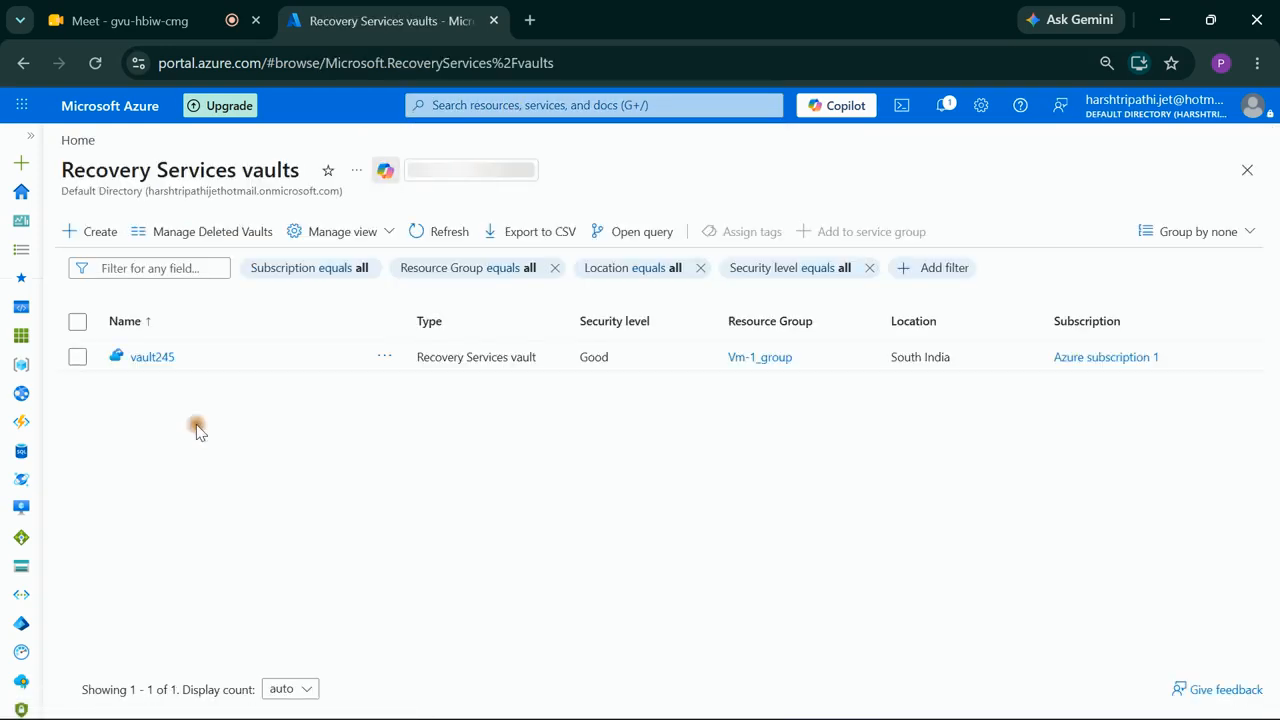
{"action": "left_click", "coordinate": [163, 368]}
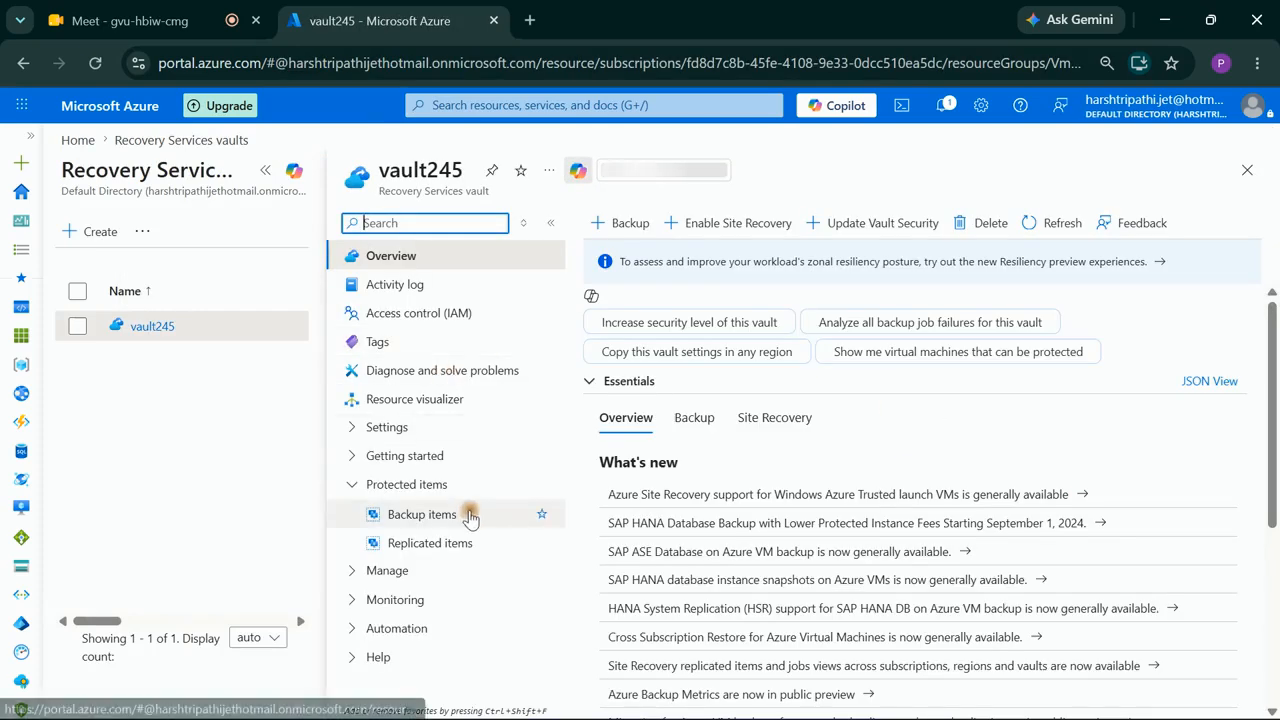
{"action": "left_click", "coordinate": [452, 516]}
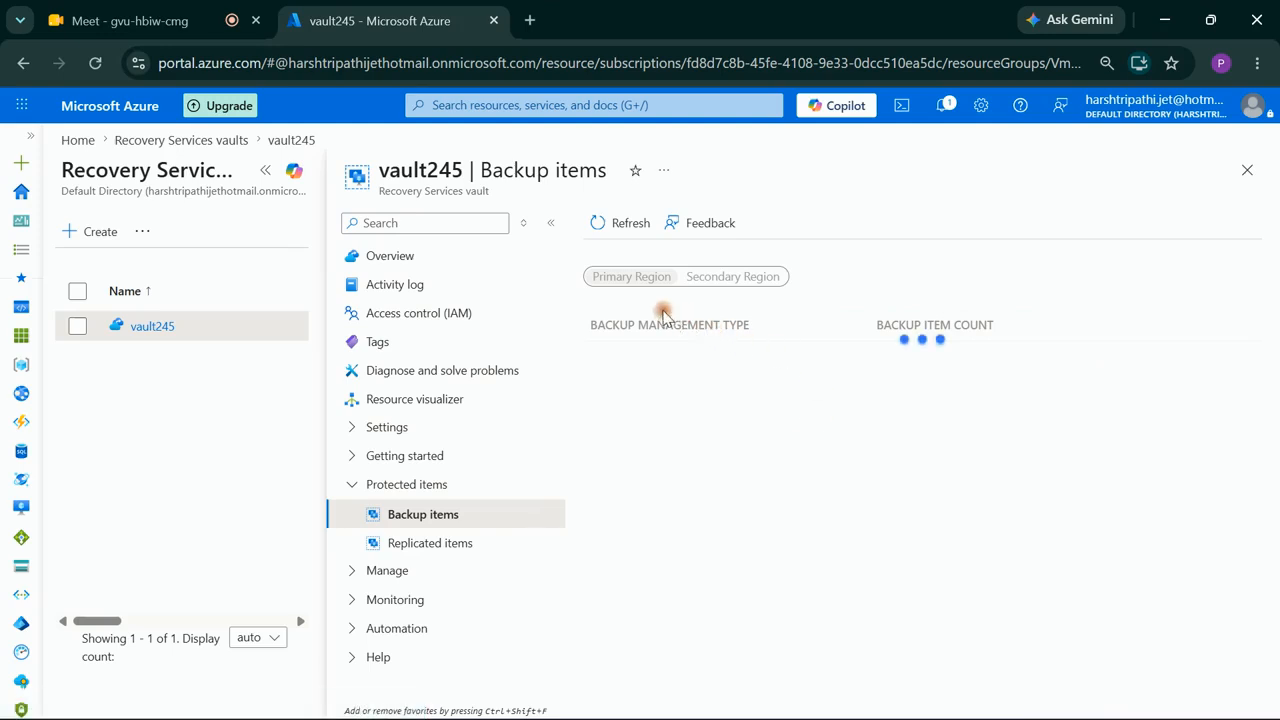
{"action": "left_click", "coordinate": [663, 357]}
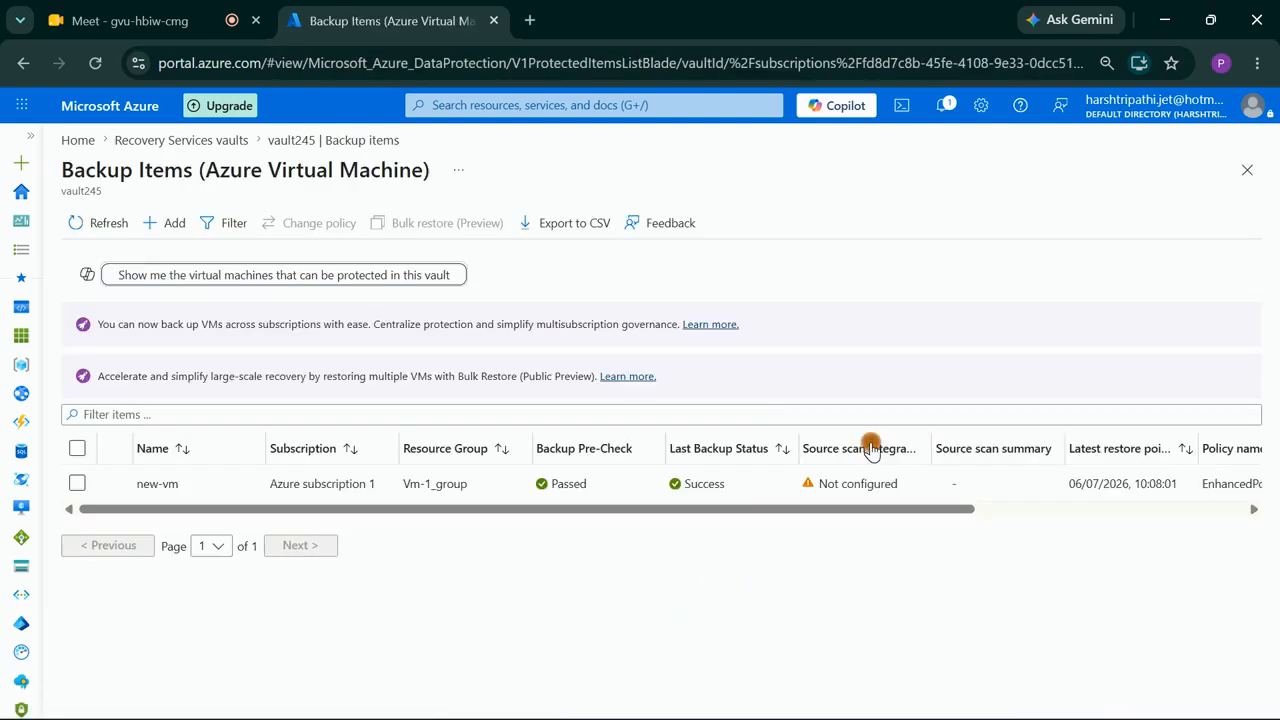
{"action": "left_click", "coordinate": [1023, 508]}
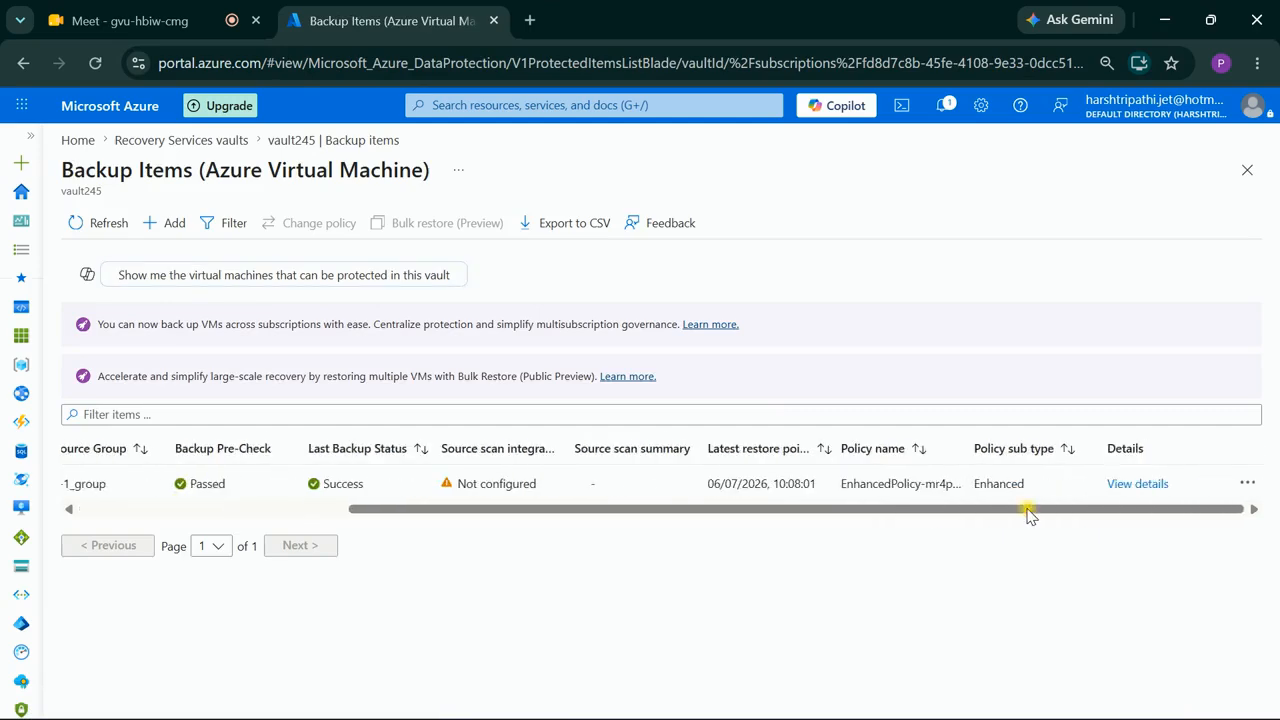
{"action": "left_click", "coordinate": [1143, 488]}
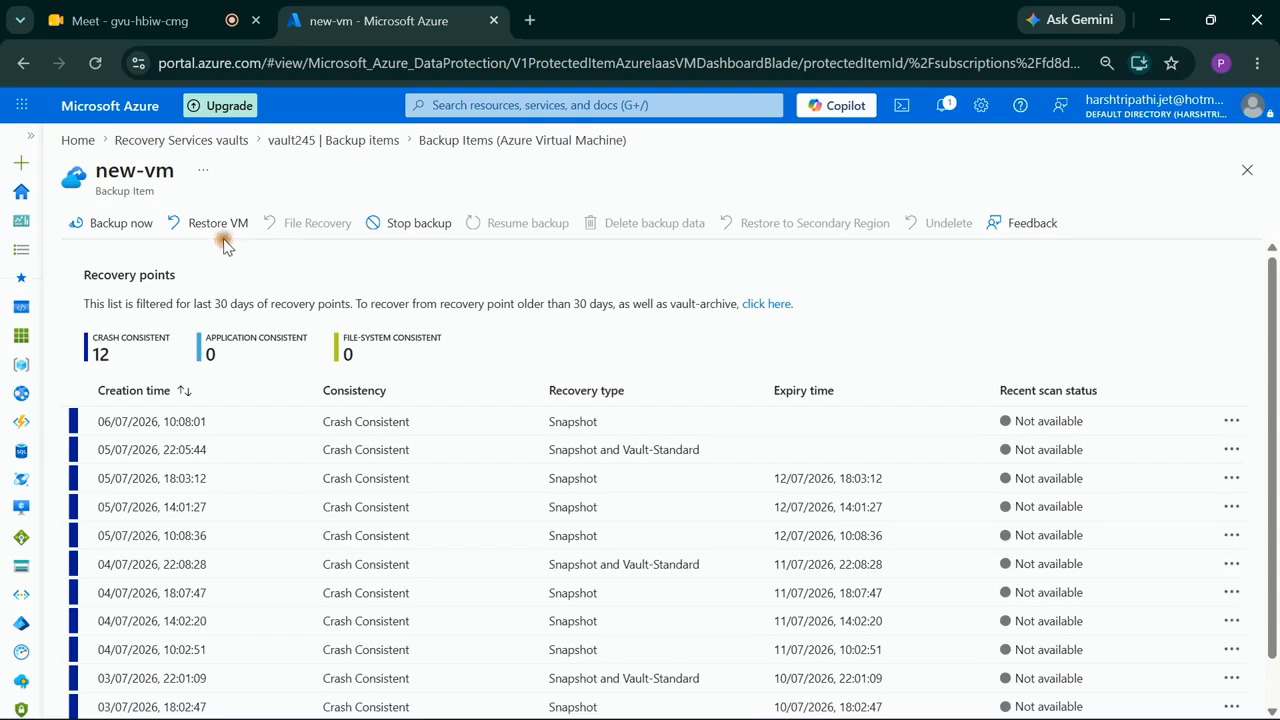
Step: Start restoring new-vm and choose the crash-consistent snapshot from 06/07/2026, 10:08:01 am as the restore point
{"action": "left_click", "coordinate": [220, 224]}
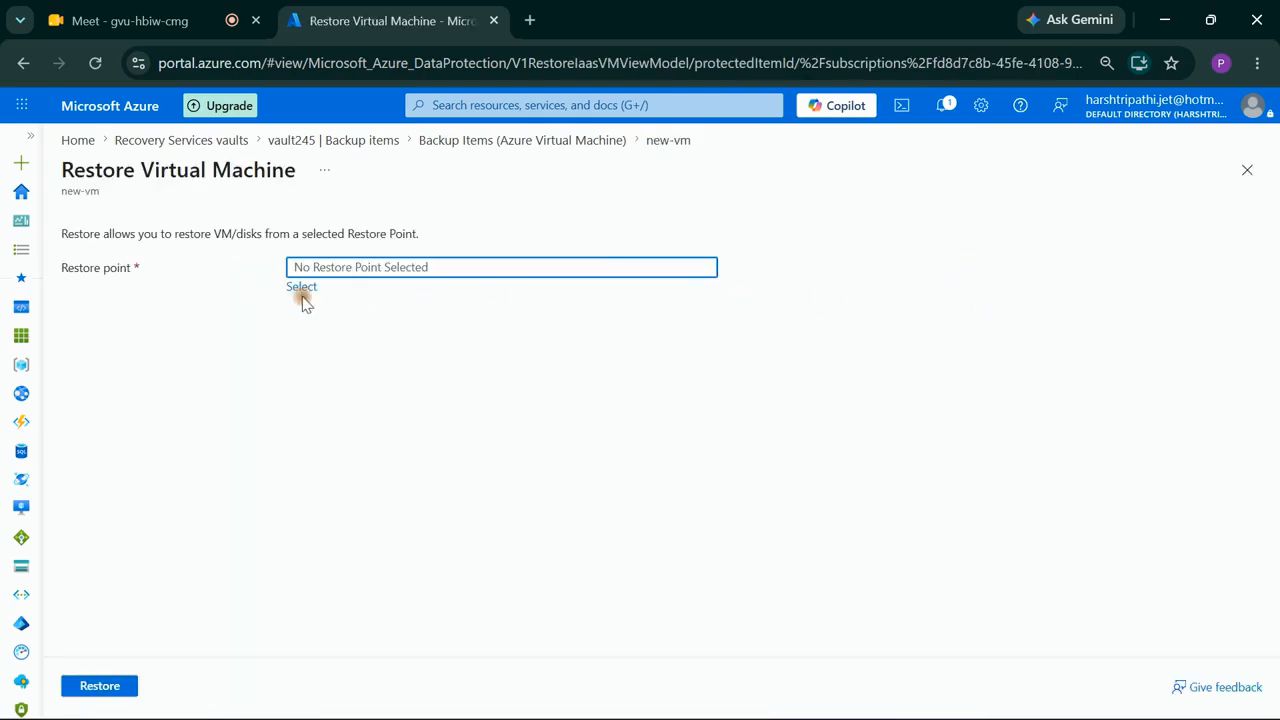
{"action": "left_click", "coordinate": [302, 288]}
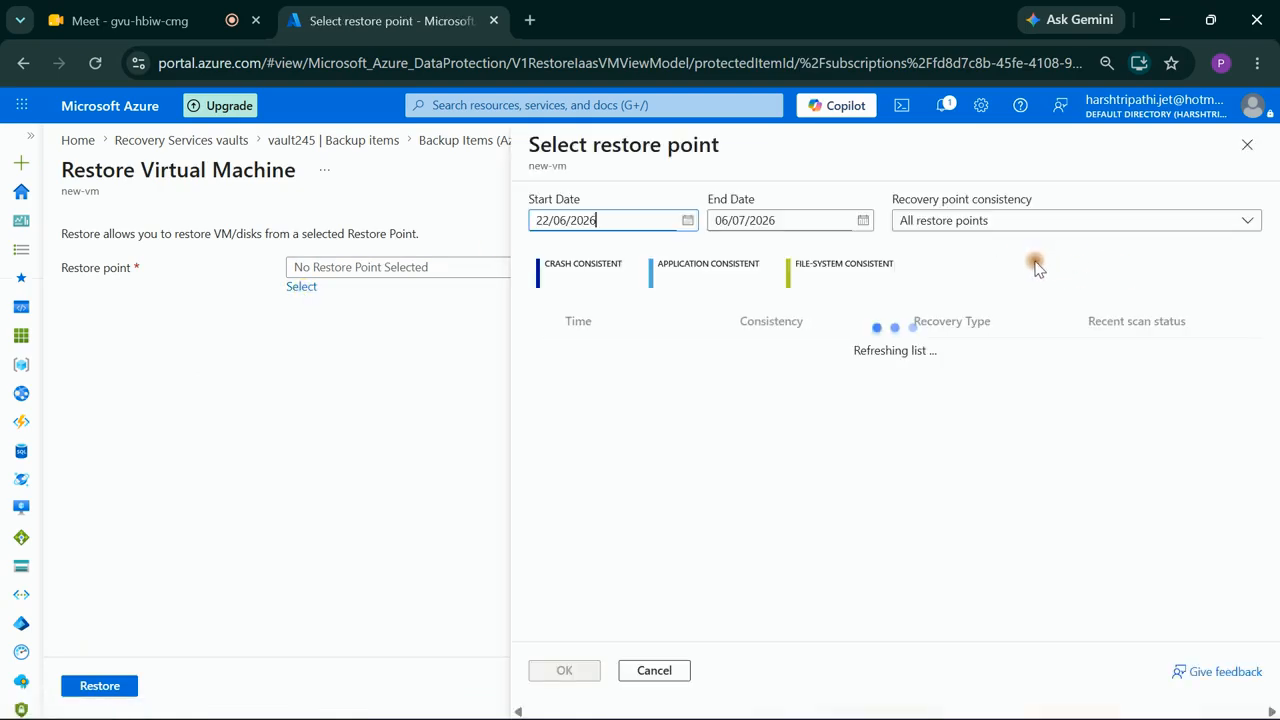
{"action": "left_click", "coordinate": [698, 354]}
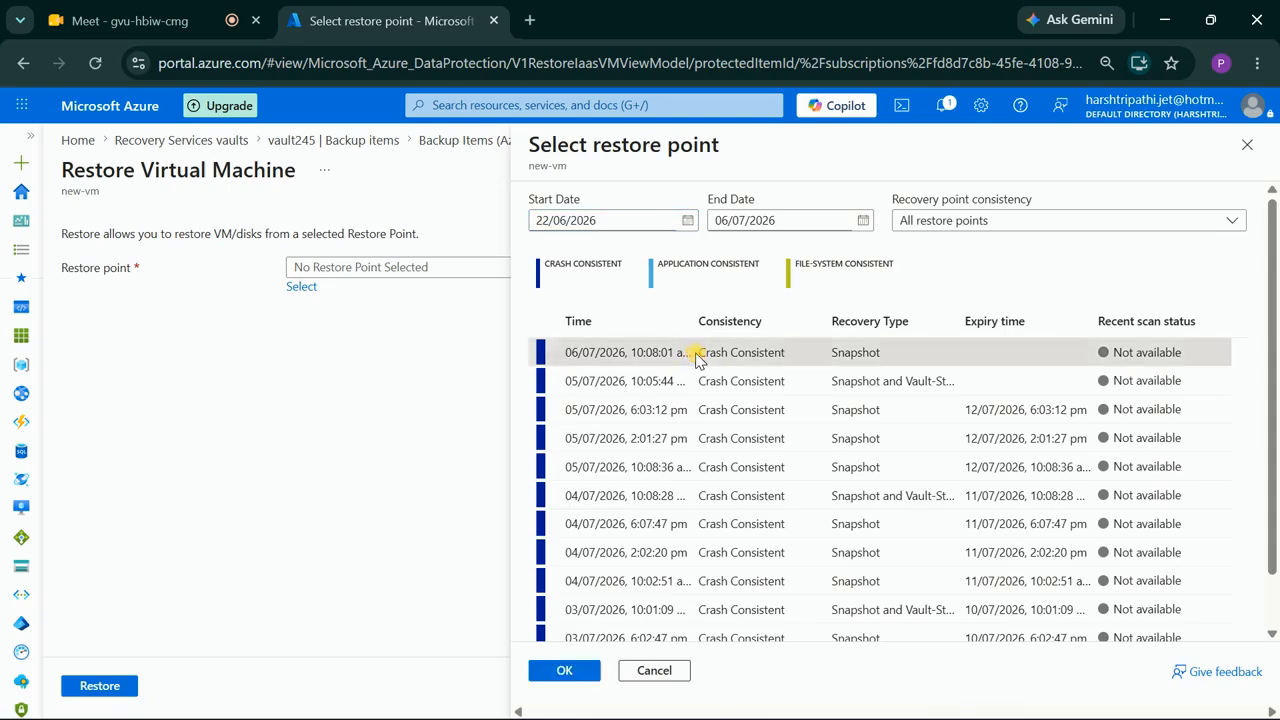
{"action": "left_click", "coordinate": [566, 671]}
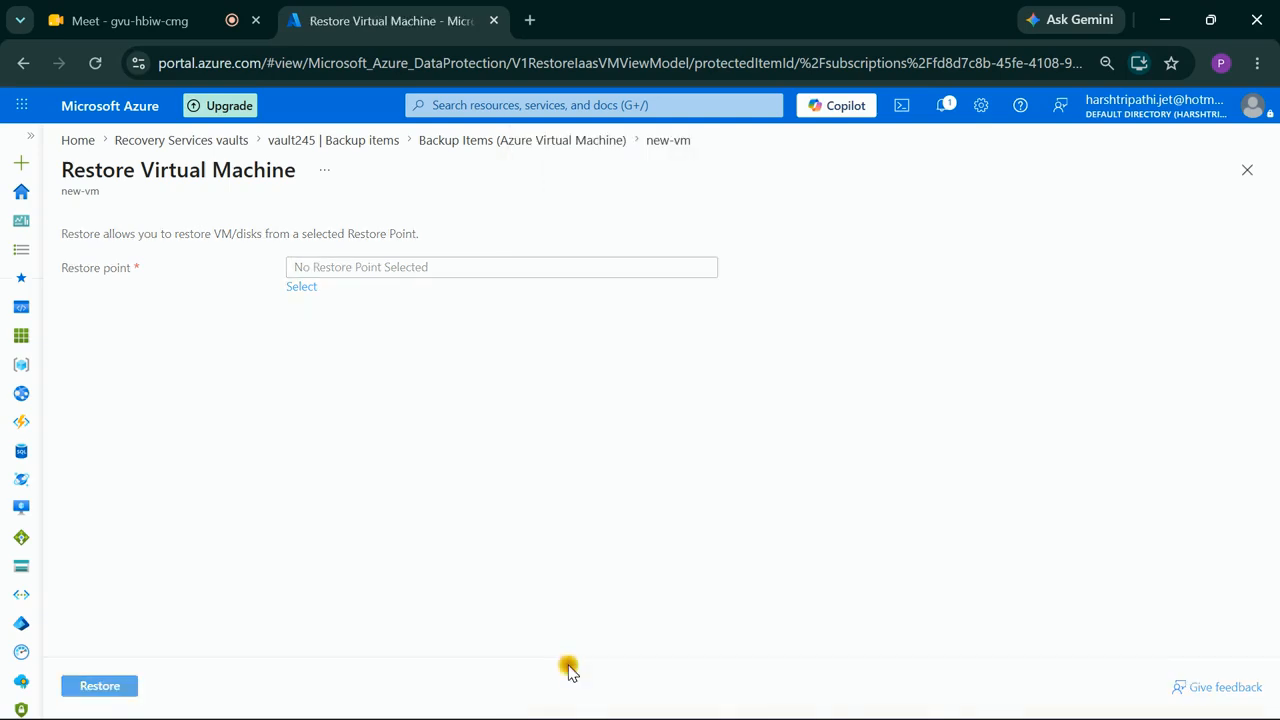
Step: Keep Create new virtual machine as the restore type, name the machine New-vm and choose the resource group Vm-1_group
{"action": "scroll", "coordinate": [373, 508], "scroll_direction": "down", "scroll_amount": 1}
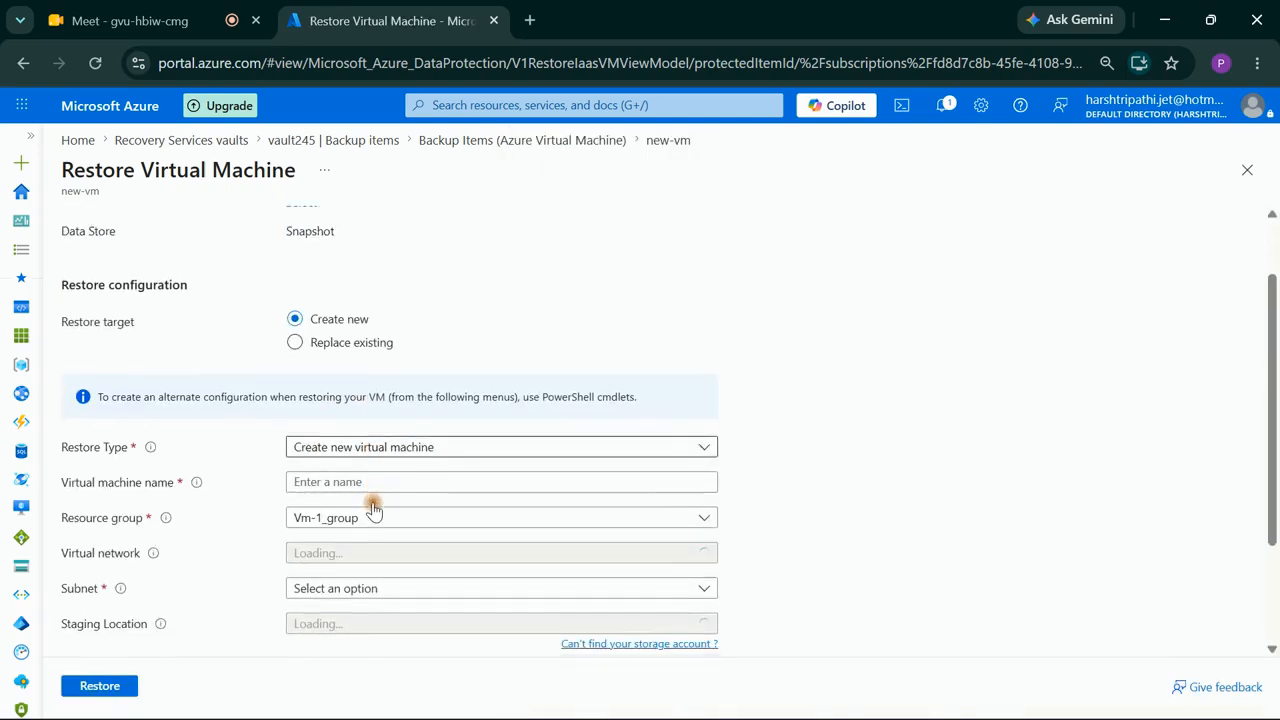
{"action": "left_click", "coordinate": [397, 447]}
{"action": "left_click", "coordinate": [397, 447]}
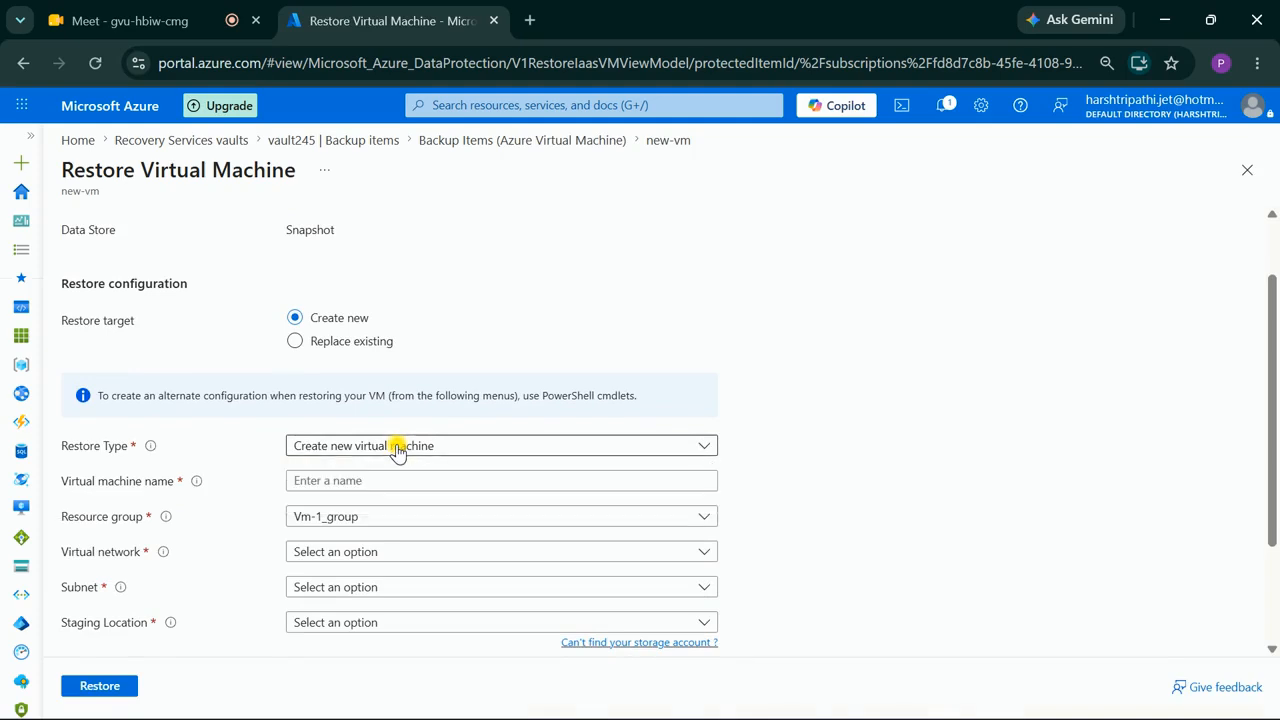
{"action": "left_click", "coordinate": [403, 483]}
{"action": "type", "text": "new"}
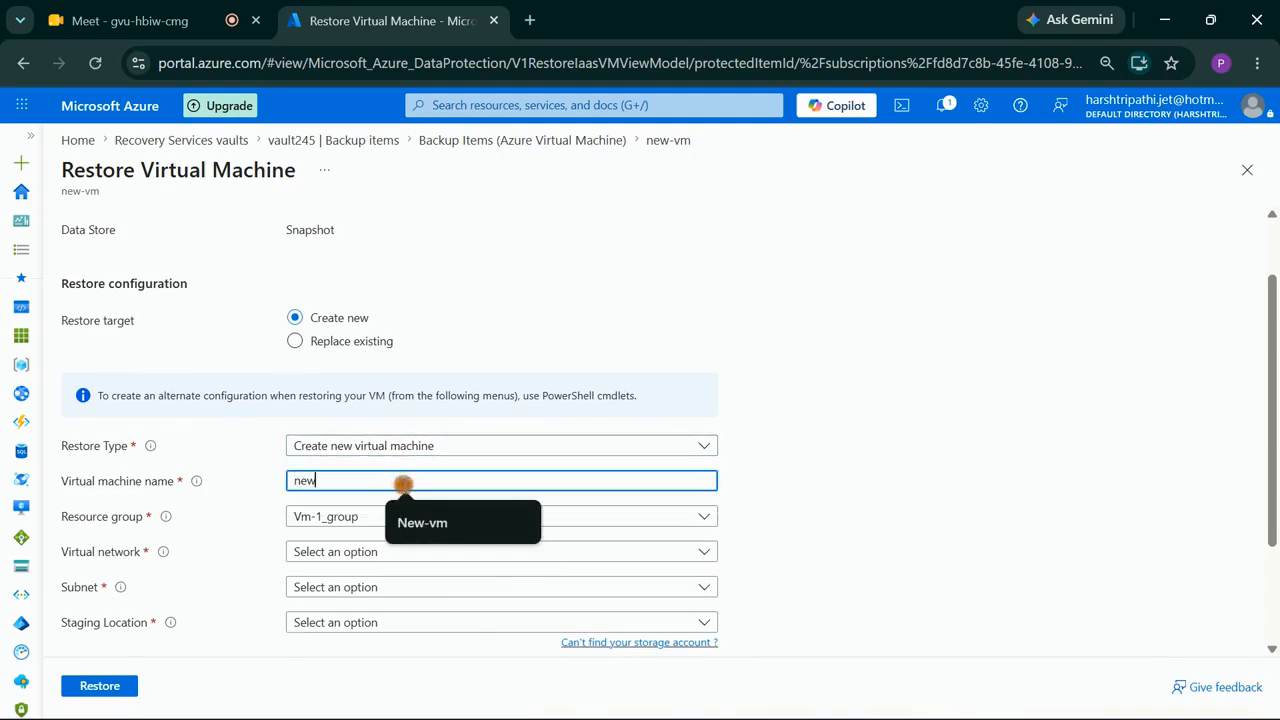
{"action": "left_click", "coordinate": [414, 522]}
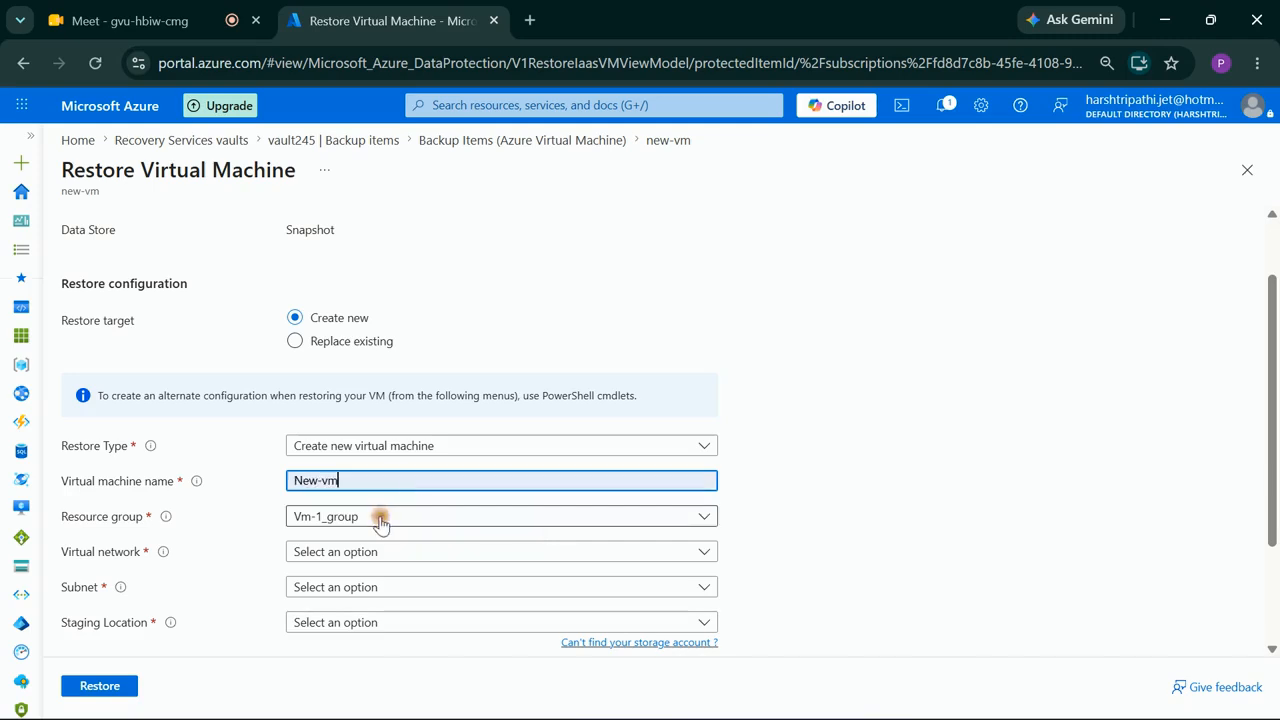
{"action": "left_click", "coordinate": [378, 518]}
{"action": "left_click", "coordinate": [337, 635]}
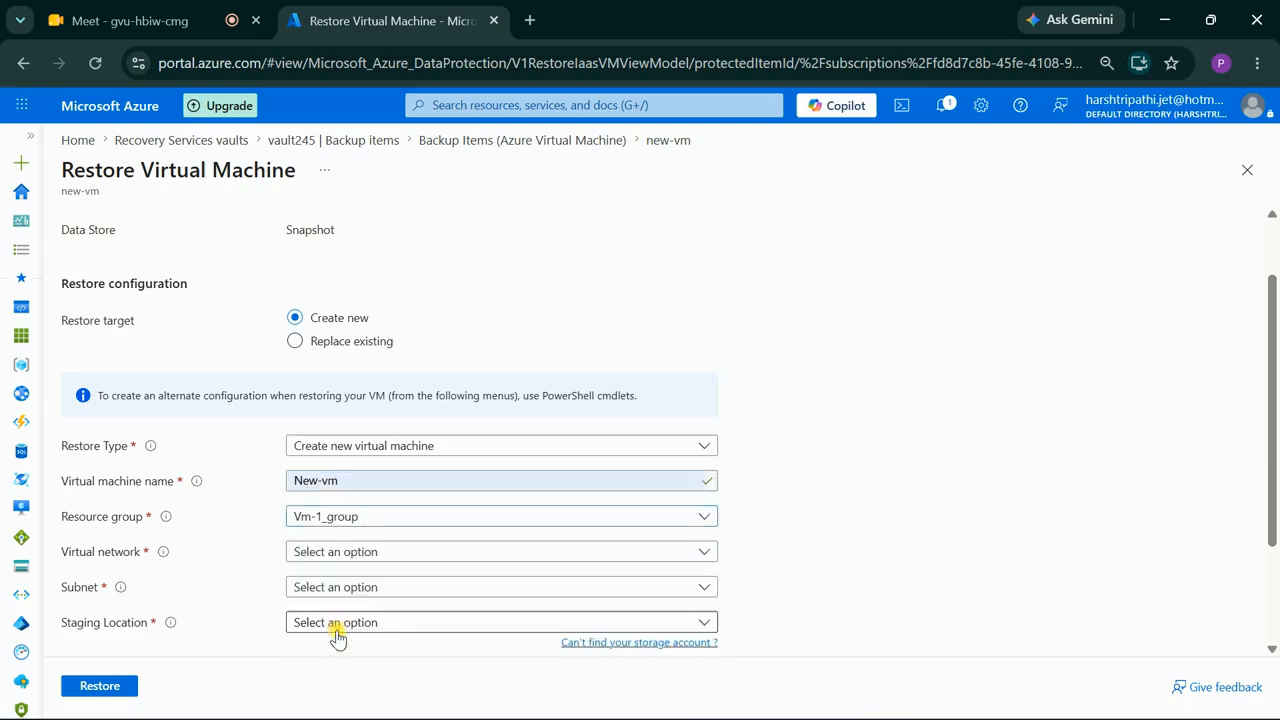
Step: Set the restored machine's virtual network to new-vm-vnet (Vm-1_group) and its subnet to default
{"action": "scroll", "coordinate": [384, 557], "scroll_direction": "down", "scroll_amount": 1}
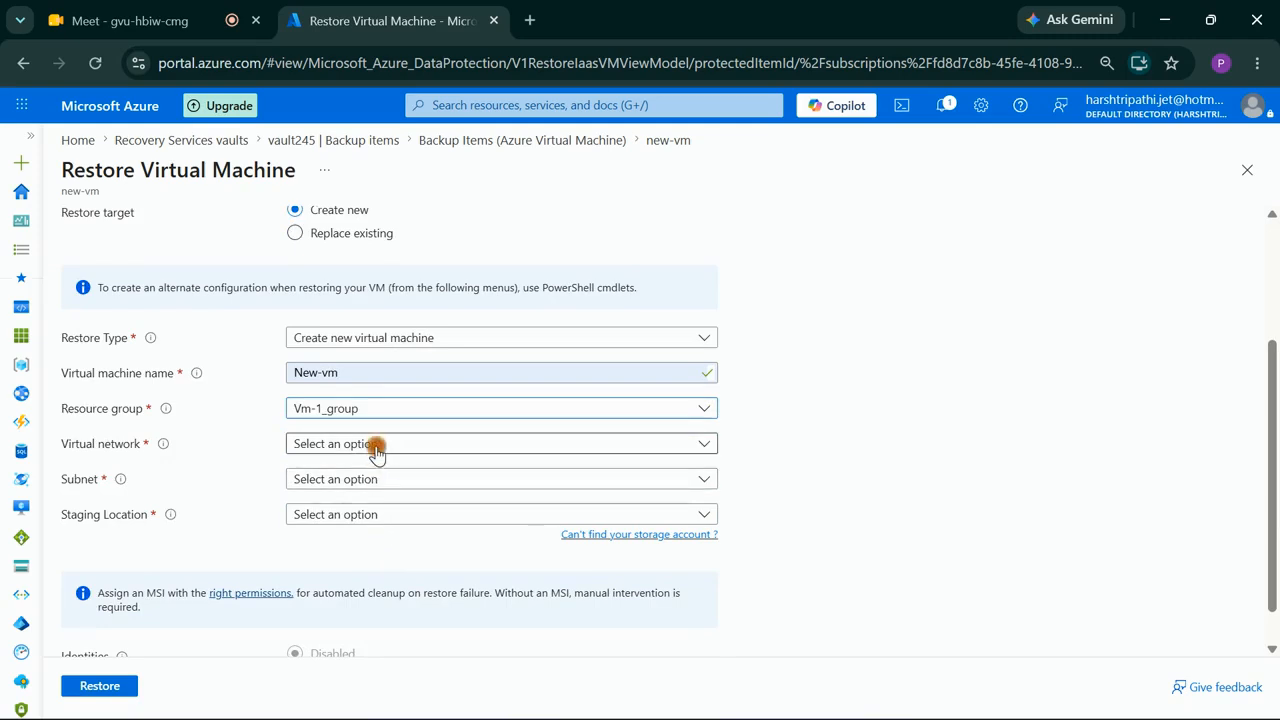
{"action": "left_click", "coordinate": [374, 446]}
{"action": "left_click", "coordinate": [370, 540]}
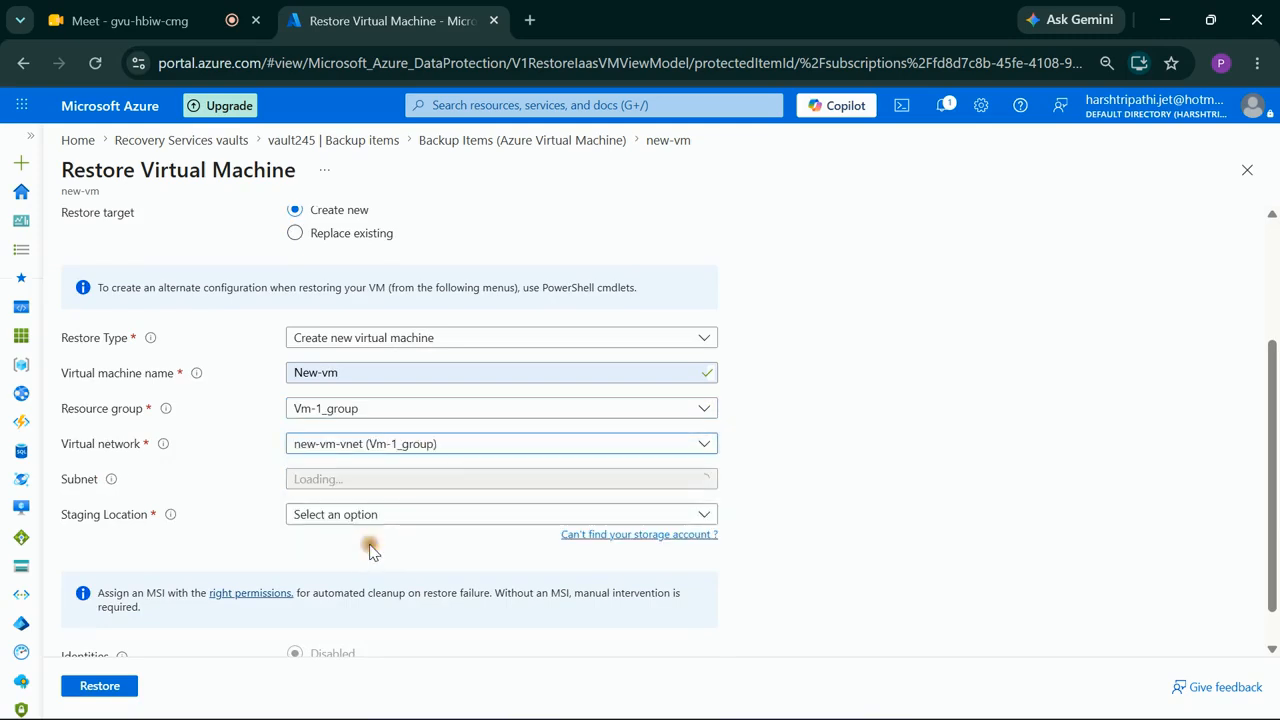
{"action": "left_click", "coordinate": [340, 487]}
{"action": "left_click", "coordinate": [345, 530]}
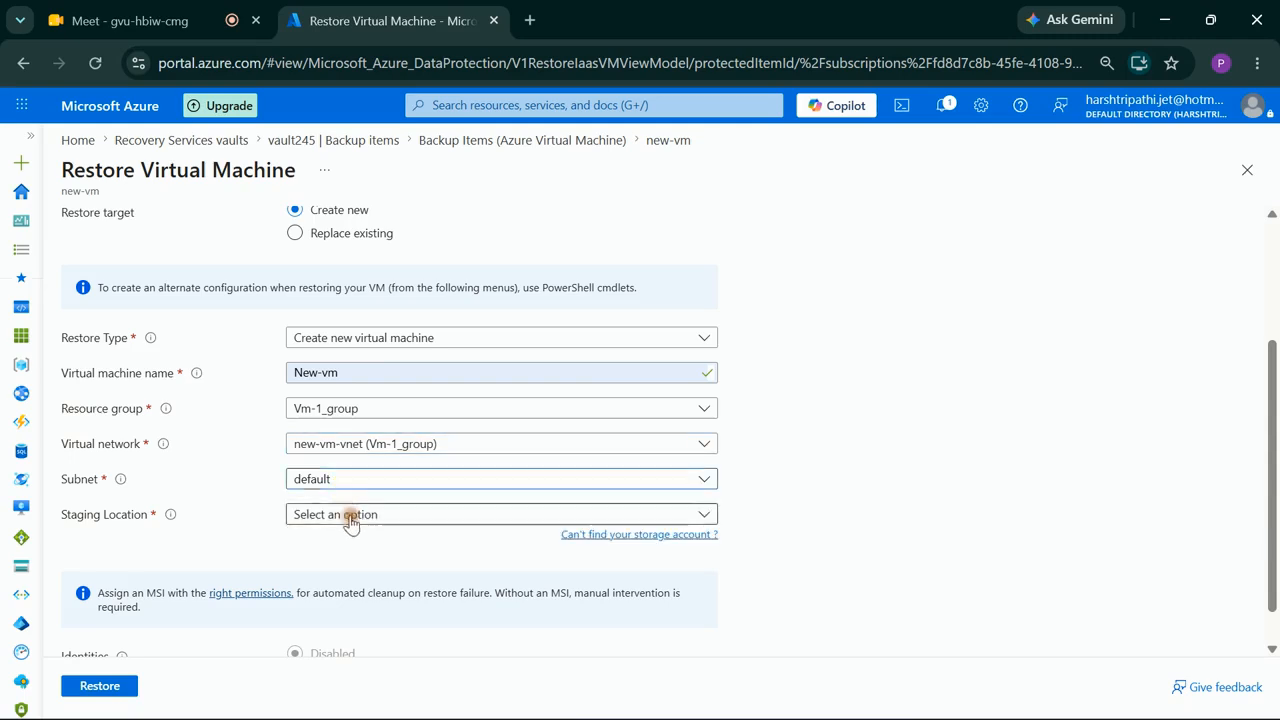
Step: Choose newhdd (StandardRAGRS) as the staging location and submit the restore
{"action": "left_click", "coordinate": [353, 518]}
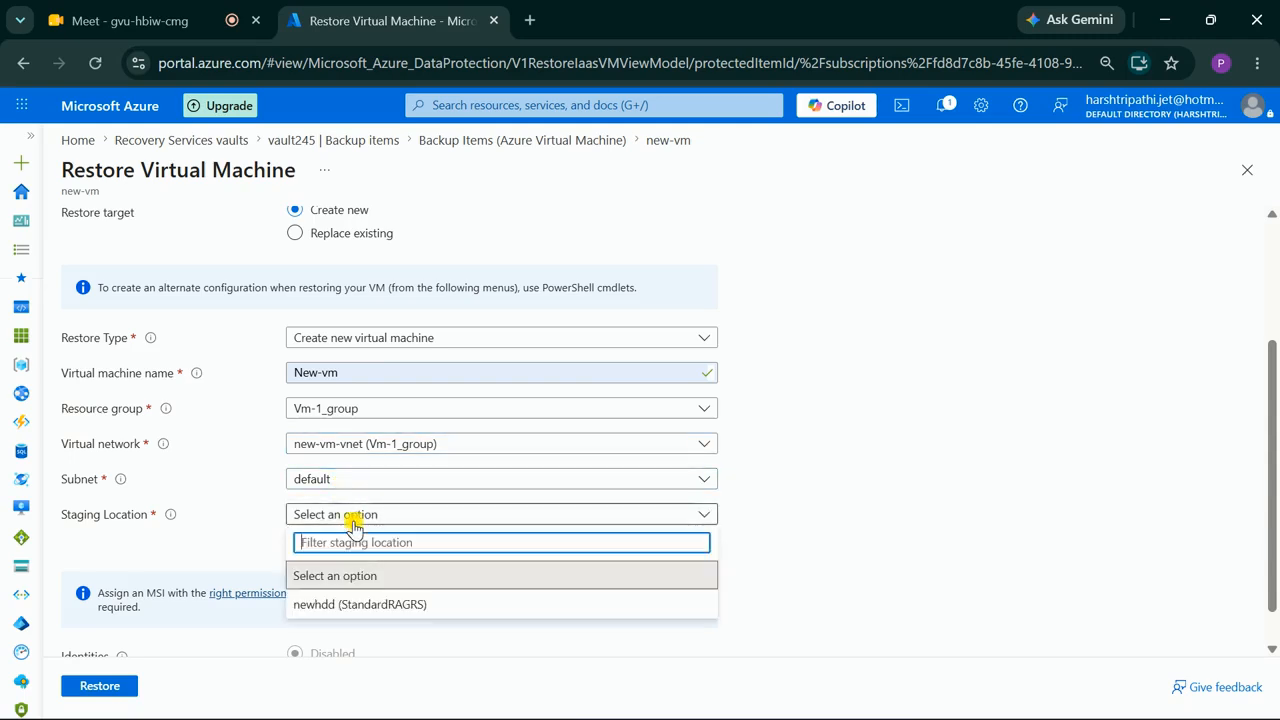
{"action": "left_click", "coordinate": [374, 606]}
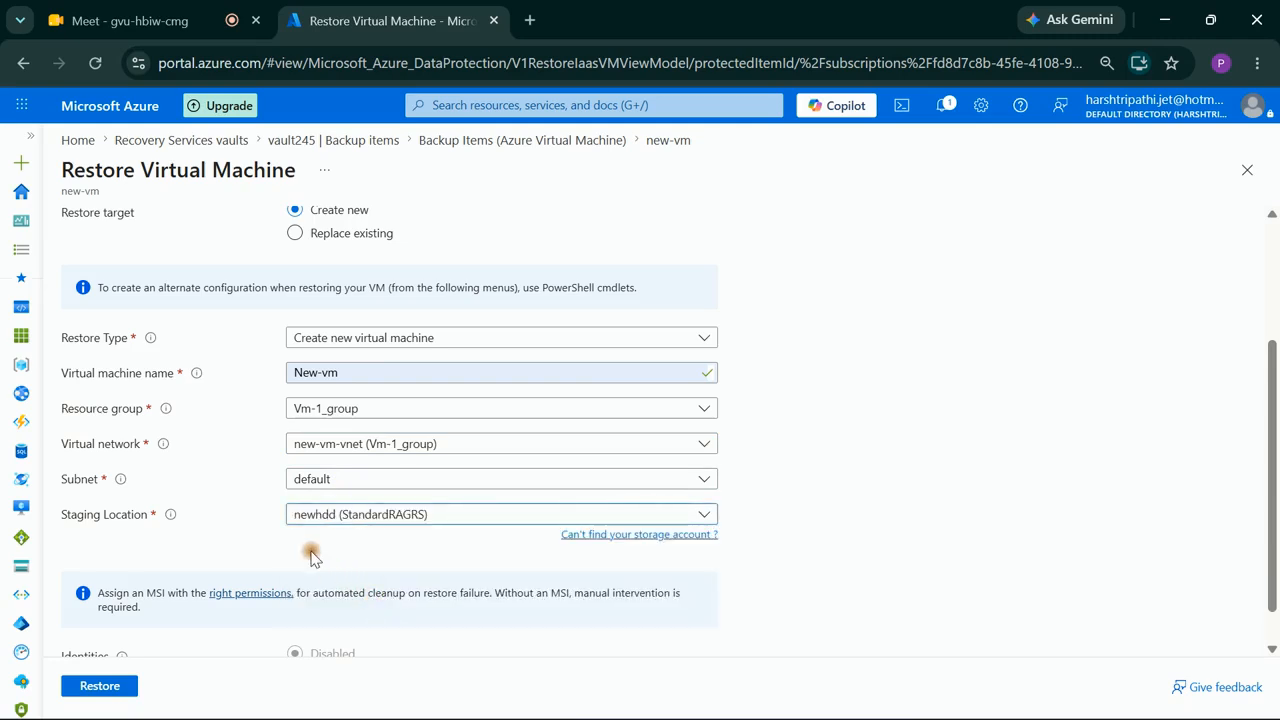
{"action": "scroll", "coordinate": [312, 600], "scroll_direction": "down", "scroll_amount": 1}
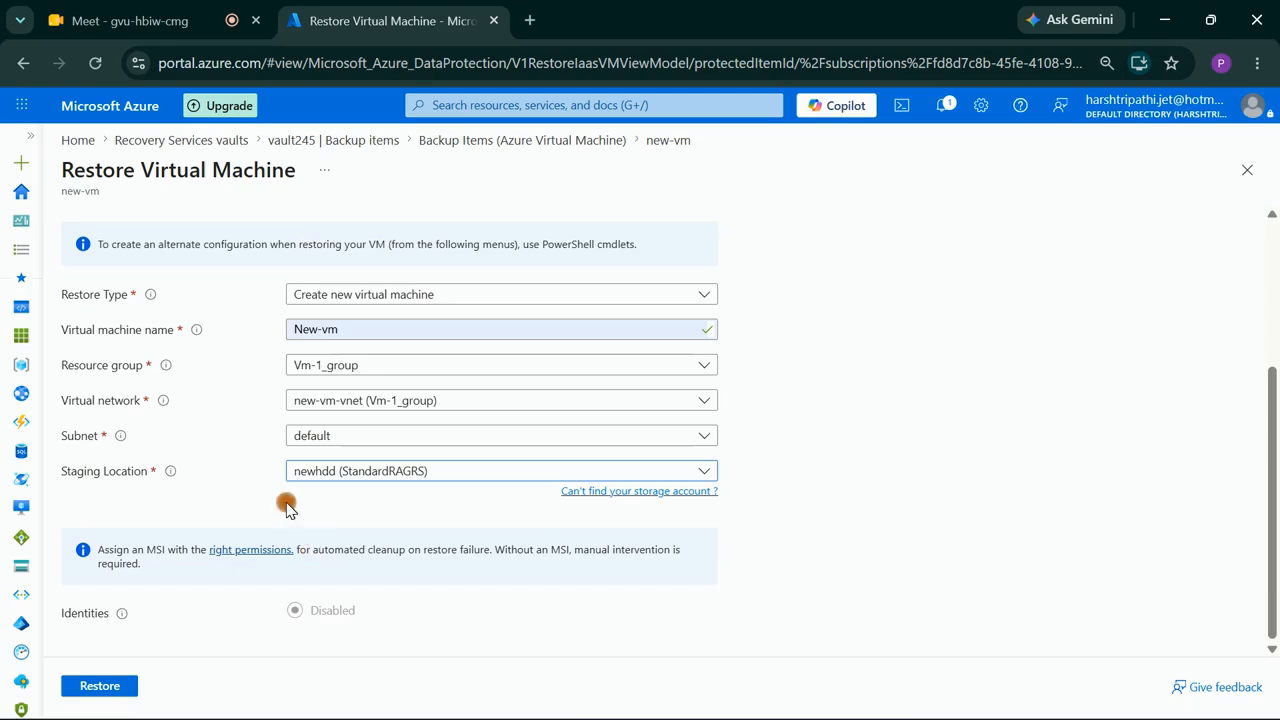
{"action": "left_click", "coordinate": [378, 476]}
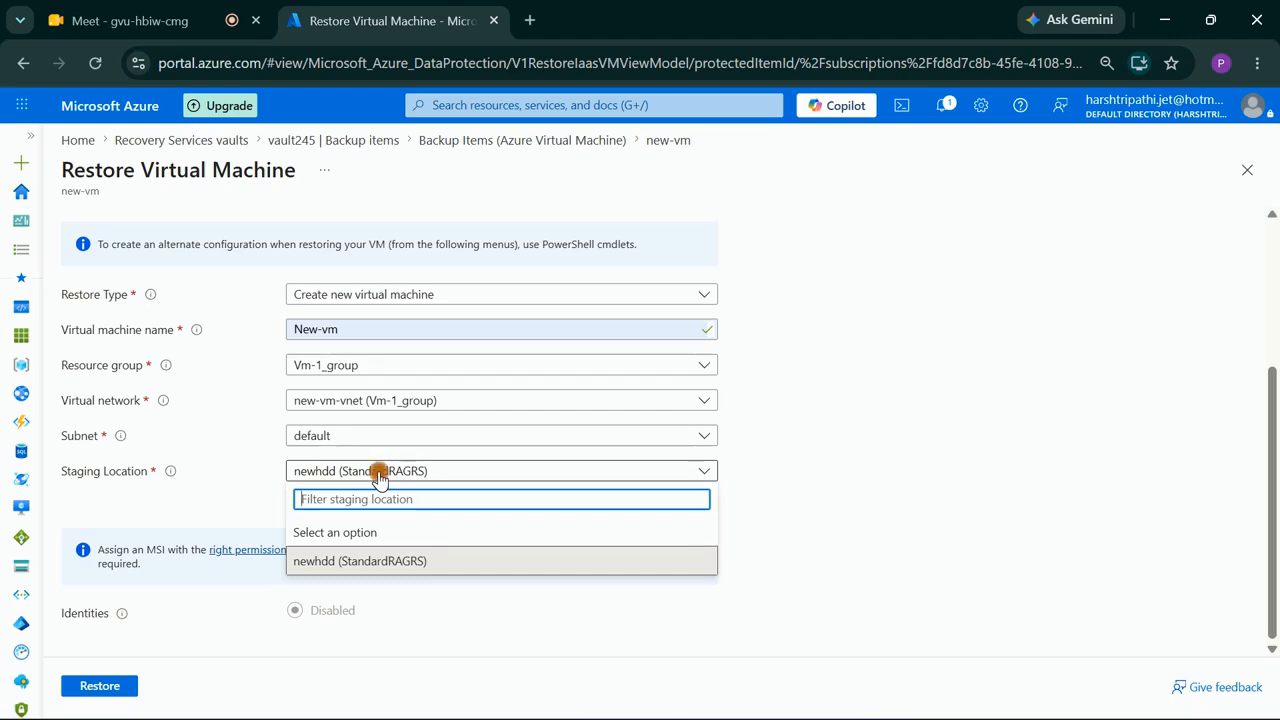
{"action": "left_click", "coordinate": [276, 594]}
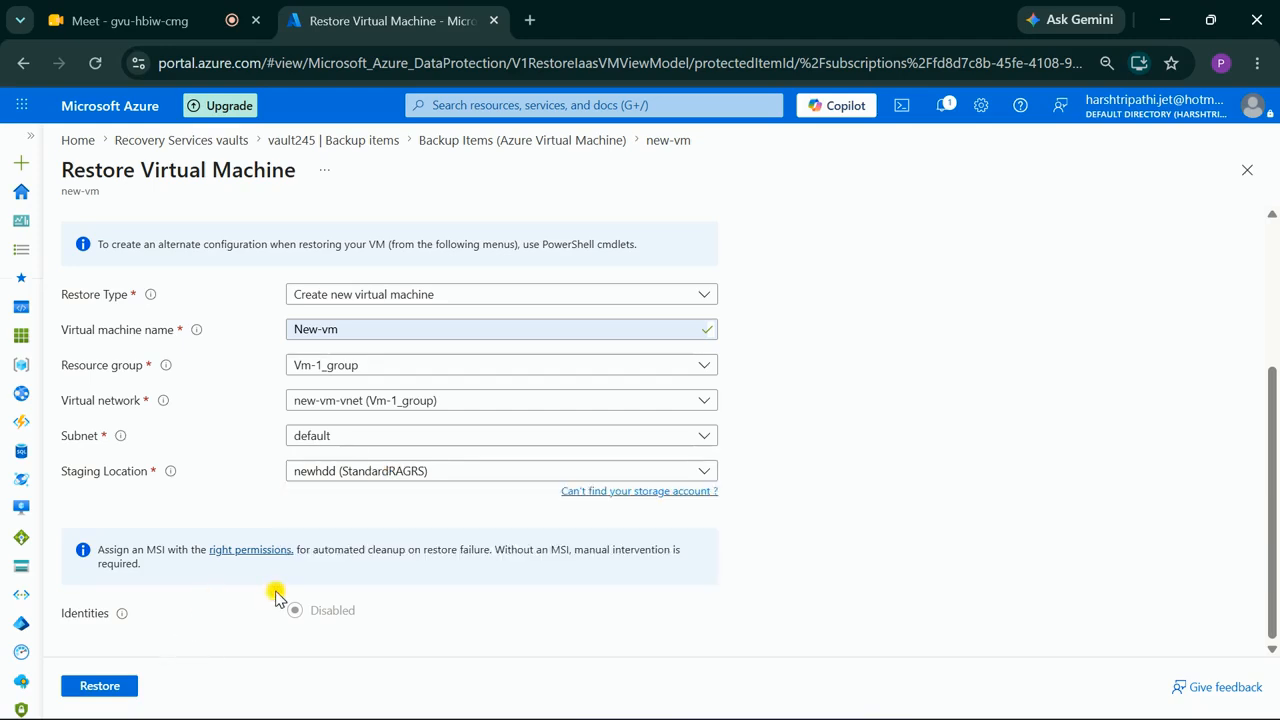
{"action": "left_click", "coordinate": [108, 688]}
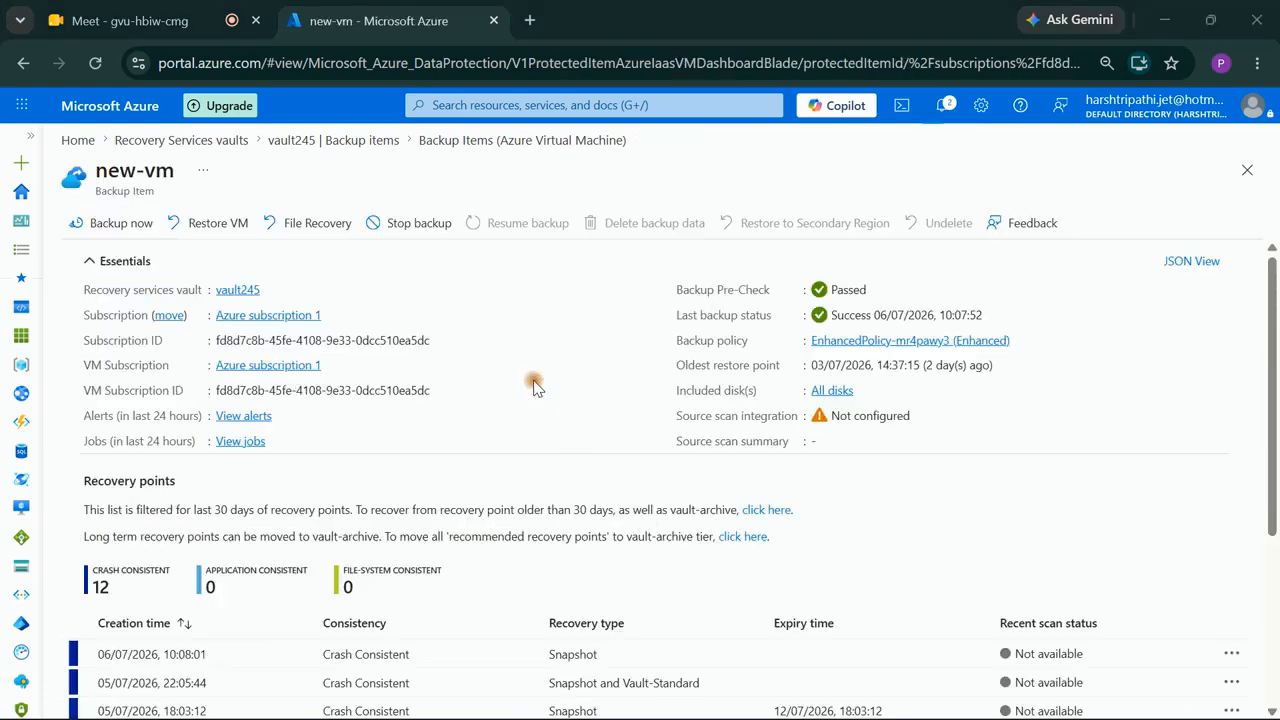
Step: Look over the new-vm backup item, reload it and check the notifications for restore progress
{"action": "scroll", "coordinate": [500, 400], "scroll_direction": "down", "scroll_amount": 1}
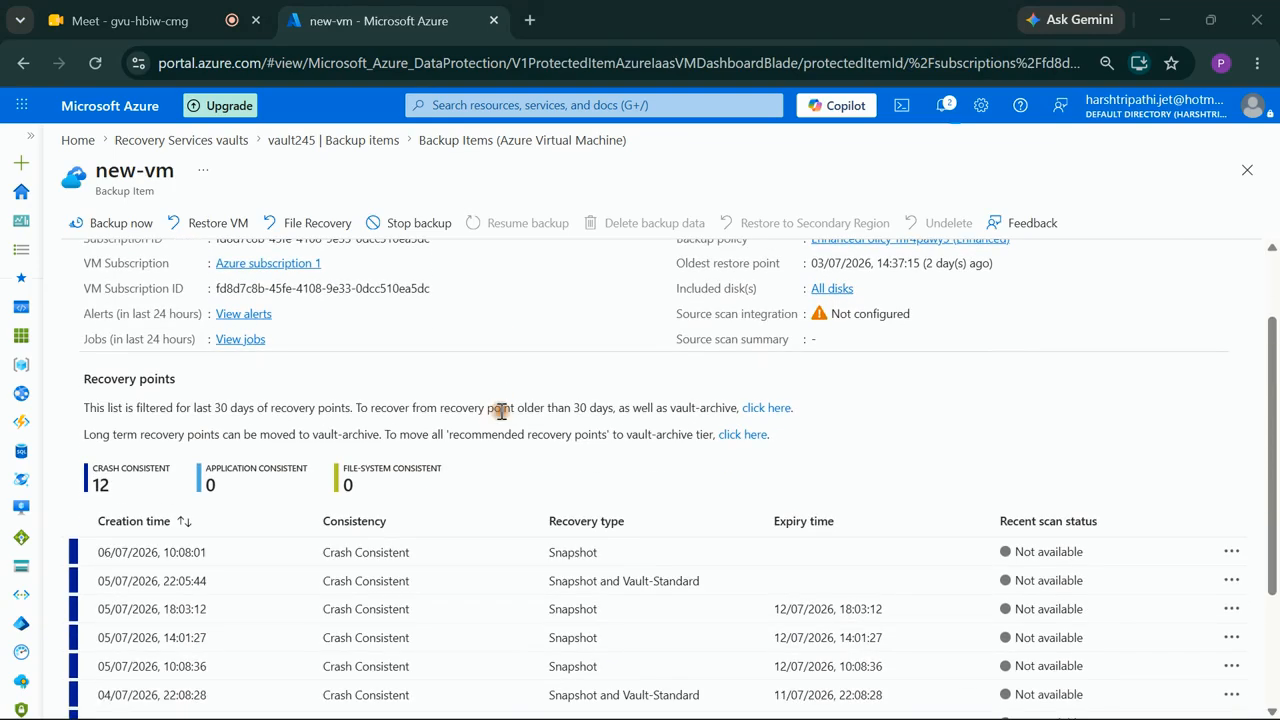
{"action": "scroll", "coordinate": [500, 410], "scroll_direction": "up", "scroll_amount": 1}
{"action": "left_click", "coordinate": [108, 63]}
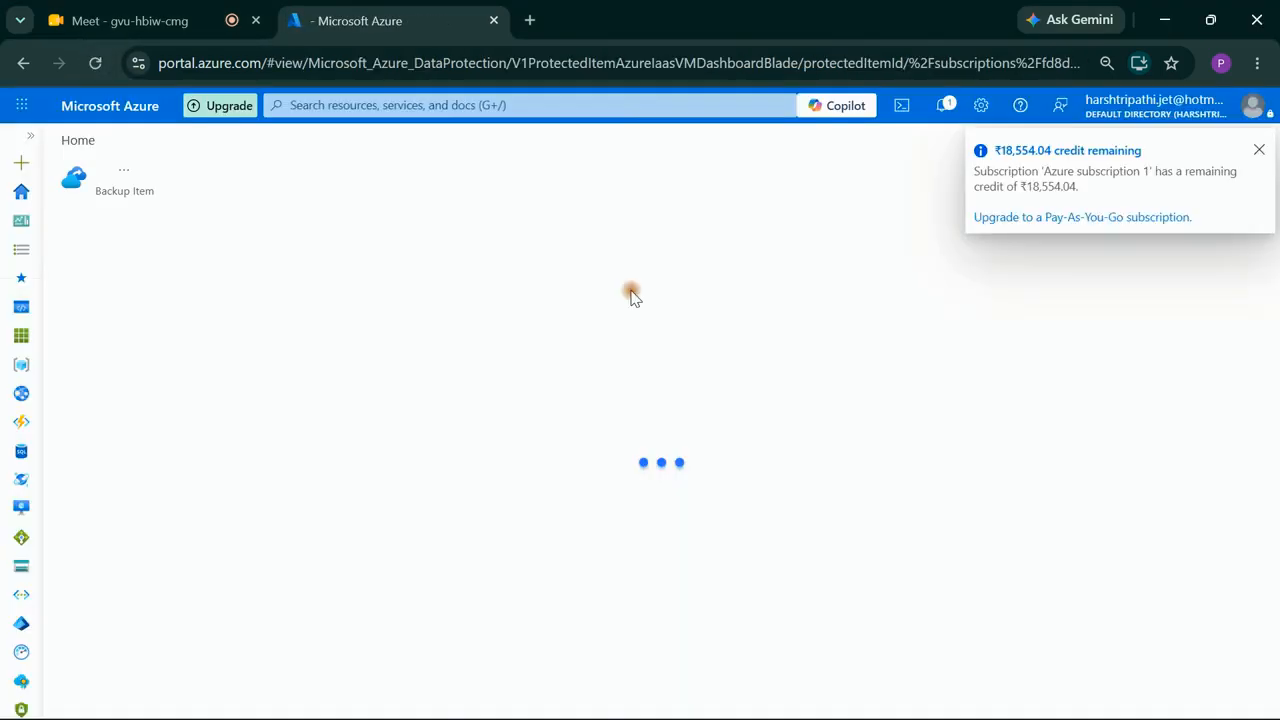
{"action": "left_click", "coordinate": [946, 105]}
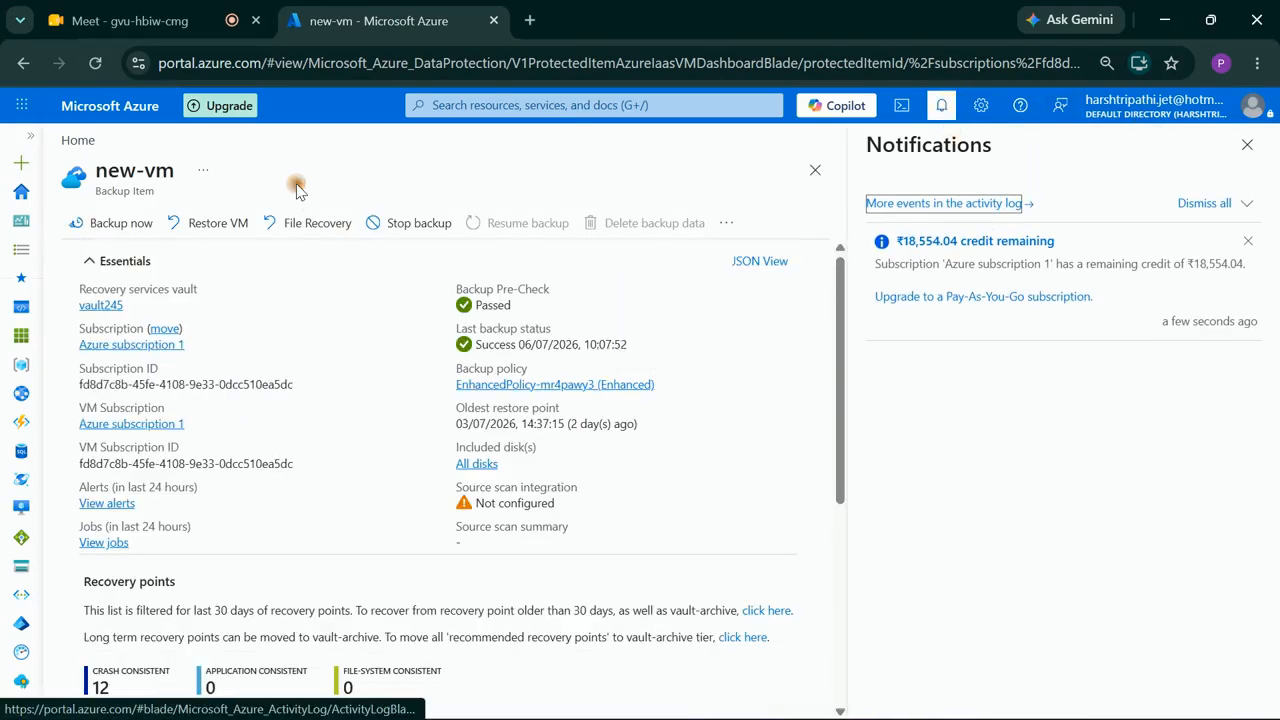
Step: Open the virtual machines list, close the notifications and refresh the list to check for the restored New-vm
{"action": "left_click", "coordinate": [100, 104]}
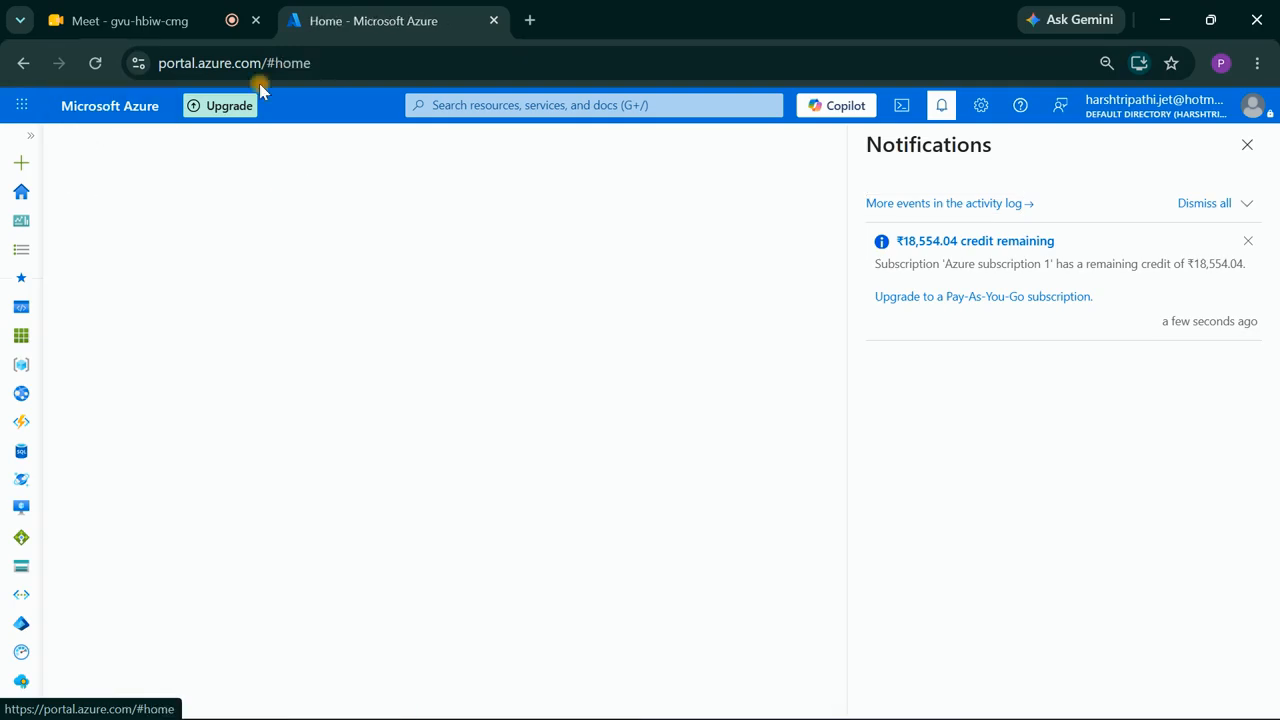
{"action": "left_click", "coordinate": [491, 105]}
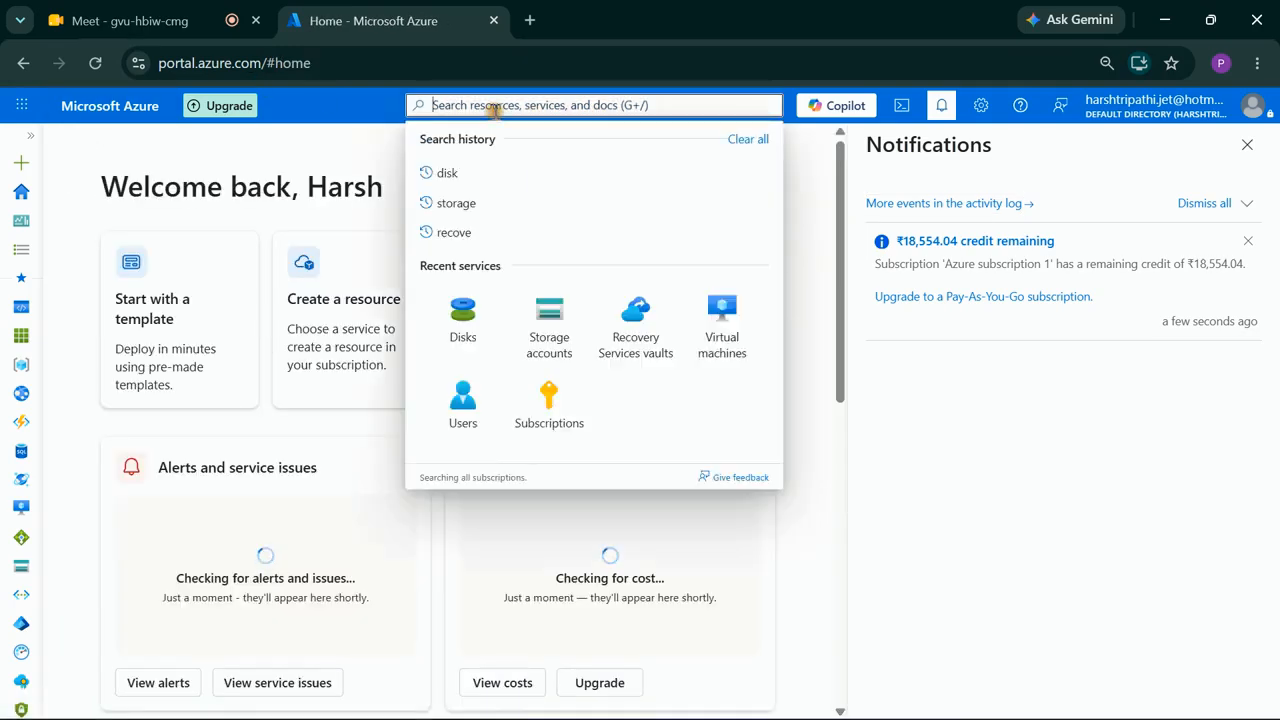
{"action": "left_click", "coordinate": [465, 420]}
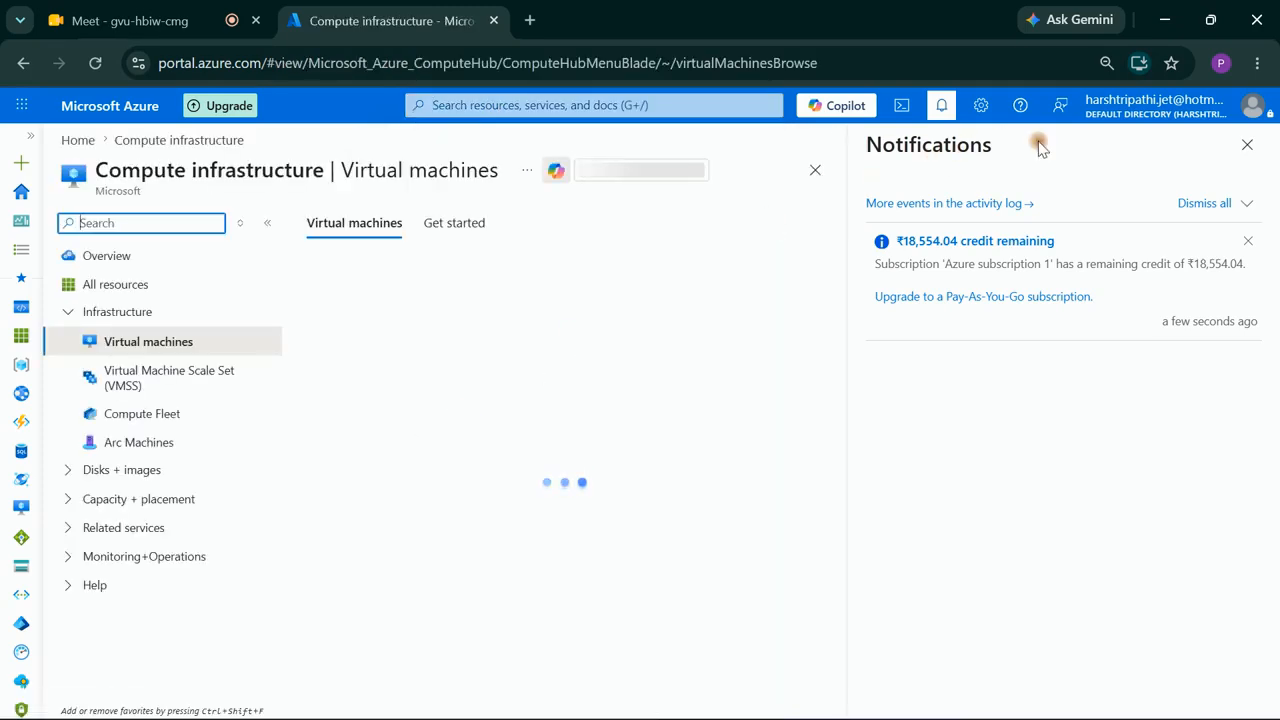
{"action": "left_click", "coordinate": [1247, 144]}
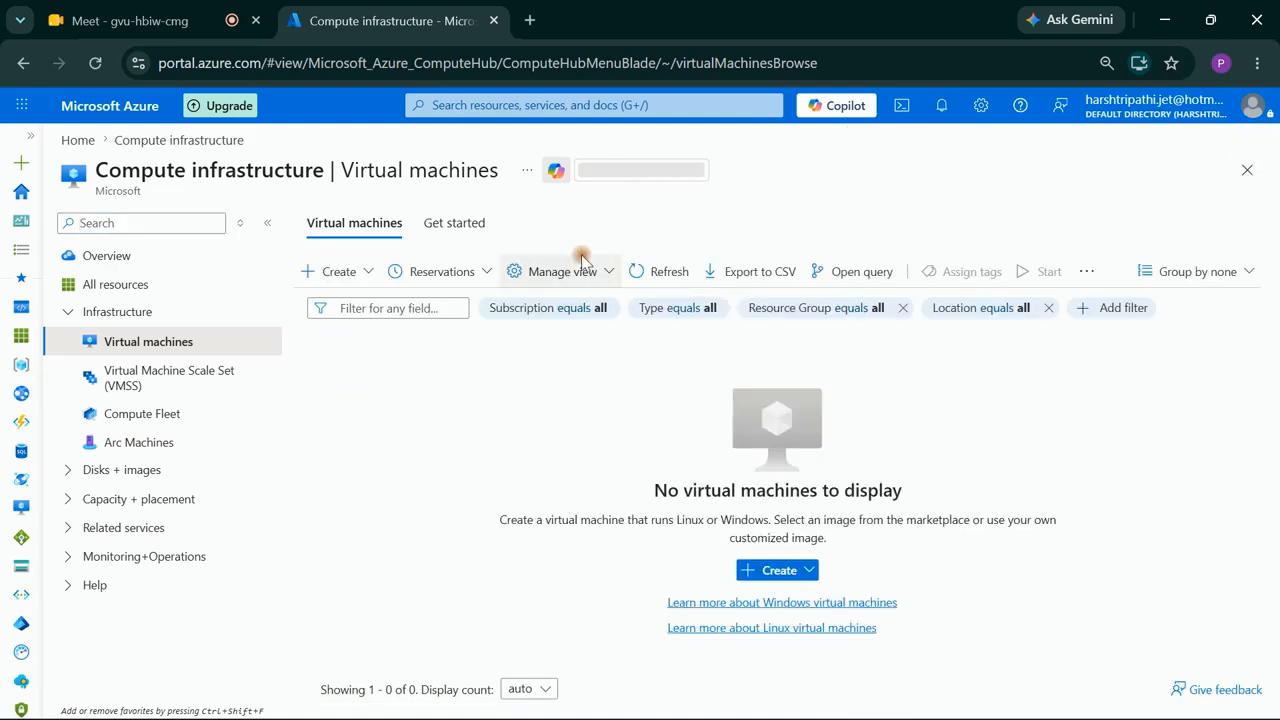
{"action": "left_click", "coordinate": [95, 63]}
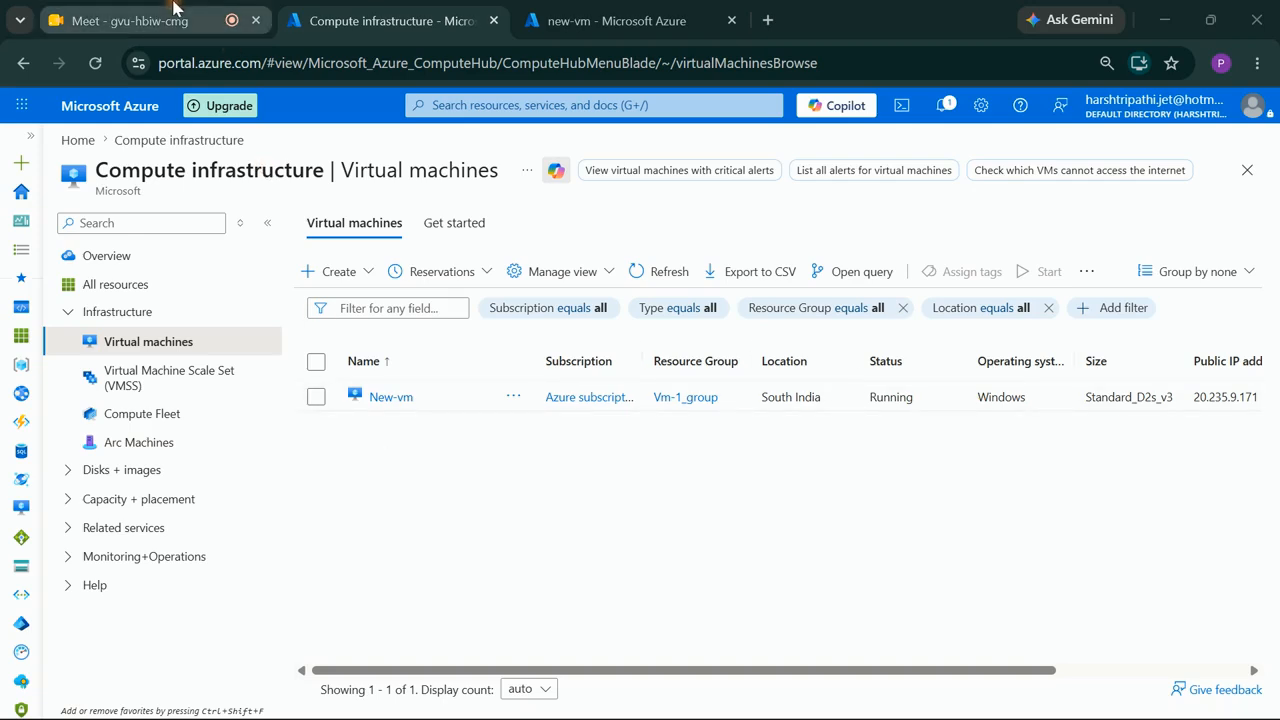
{"action": "left_click", "coordinate": [95, 63]}
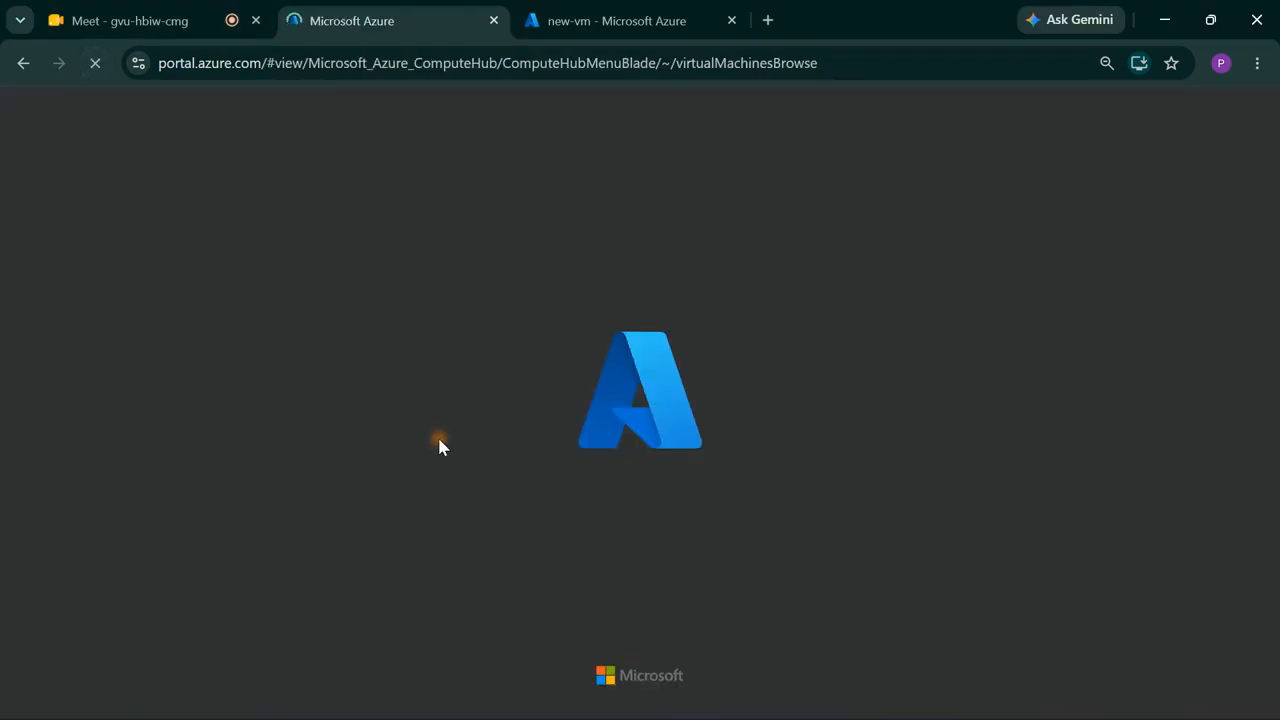